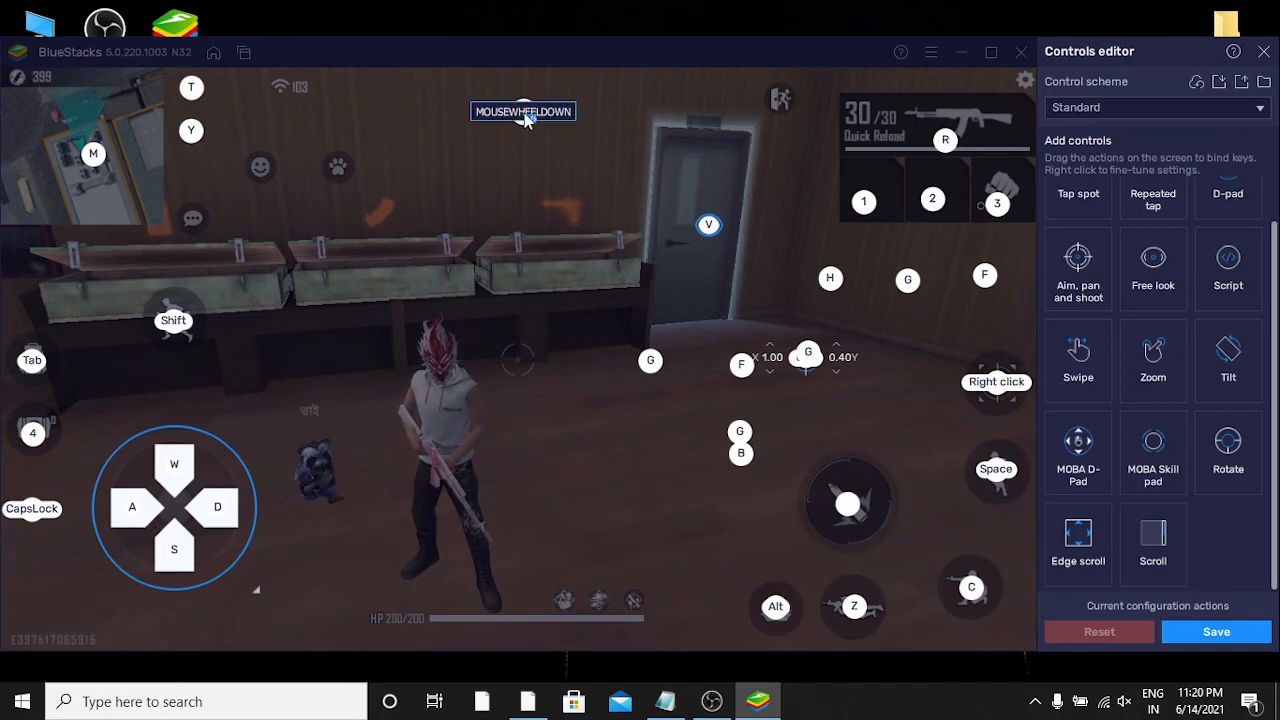
# Check the key binding of the MouseWheelDown script control in its script settings
pyautogui.click(530, 127)
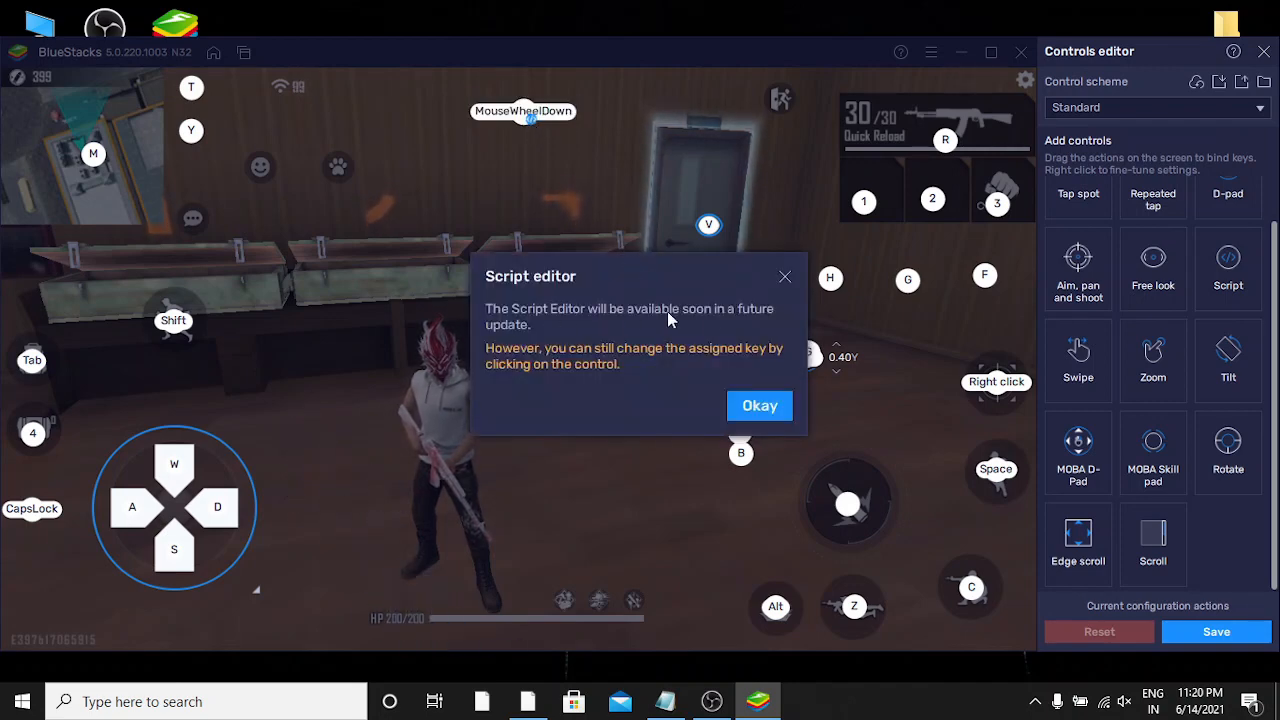
pyautogui.click(759, 405)
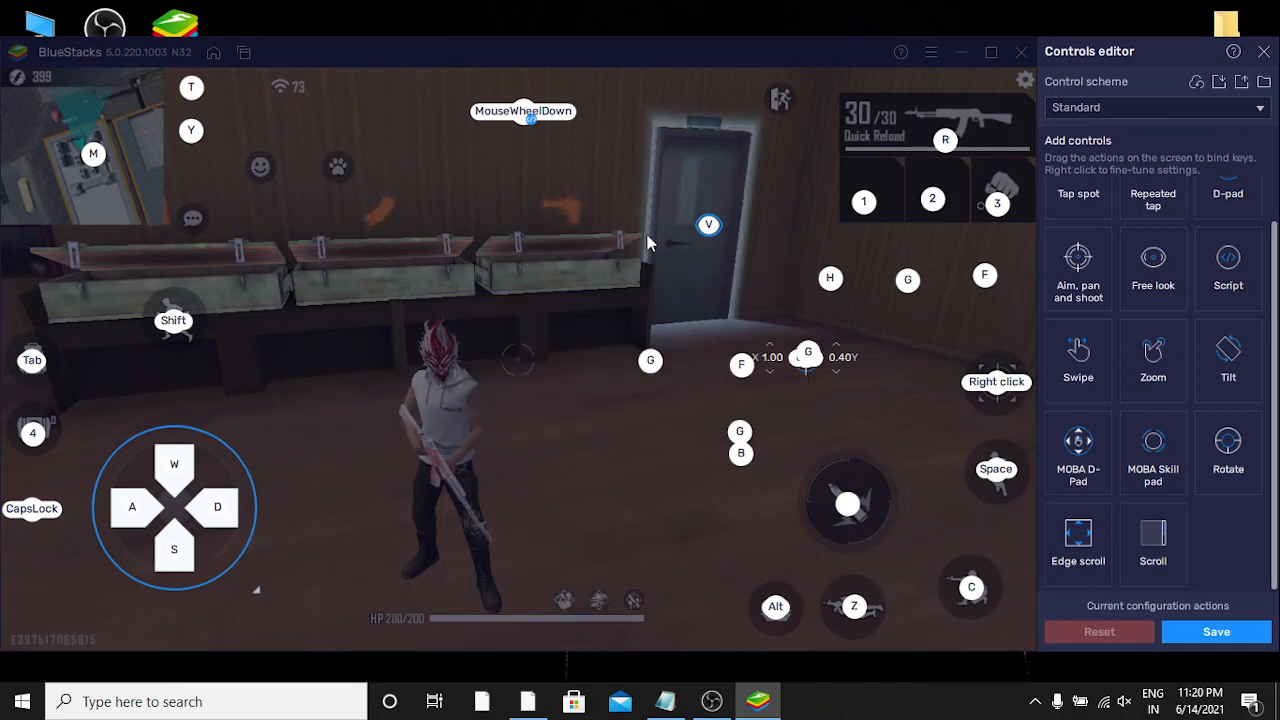
pyautogui.rightClick(522, 124)
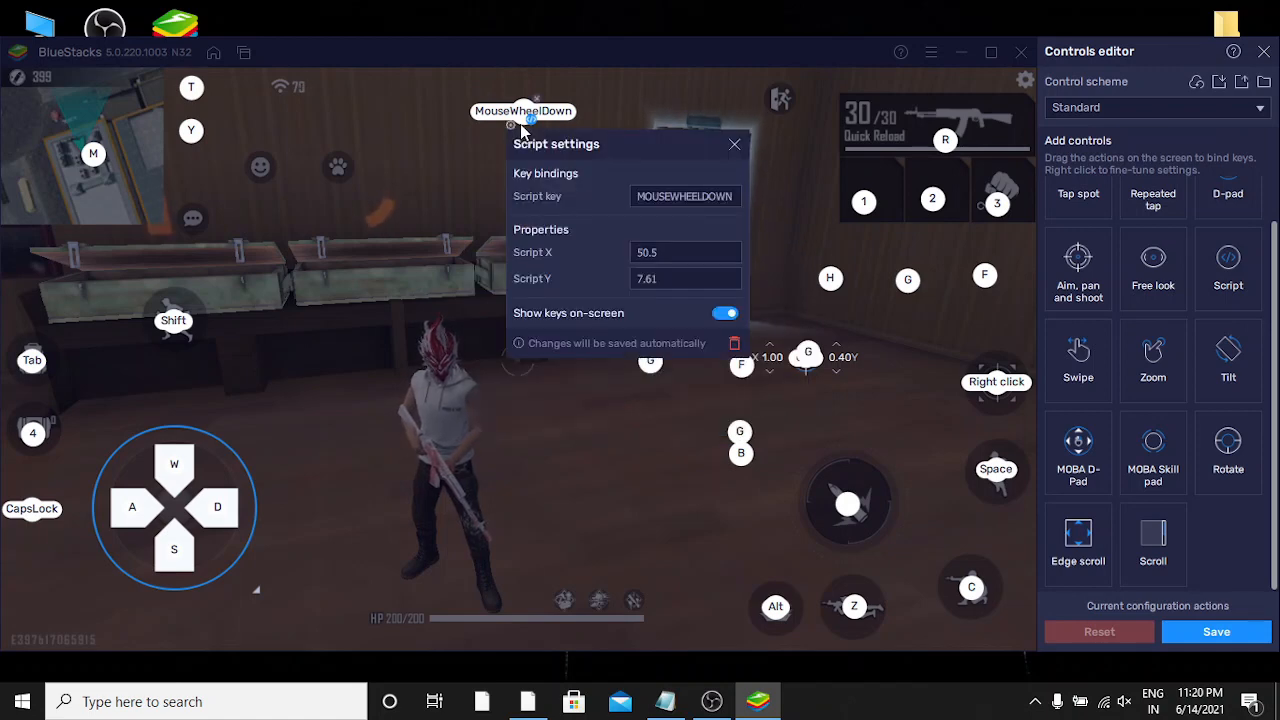
pyautogui.click(645, 200)
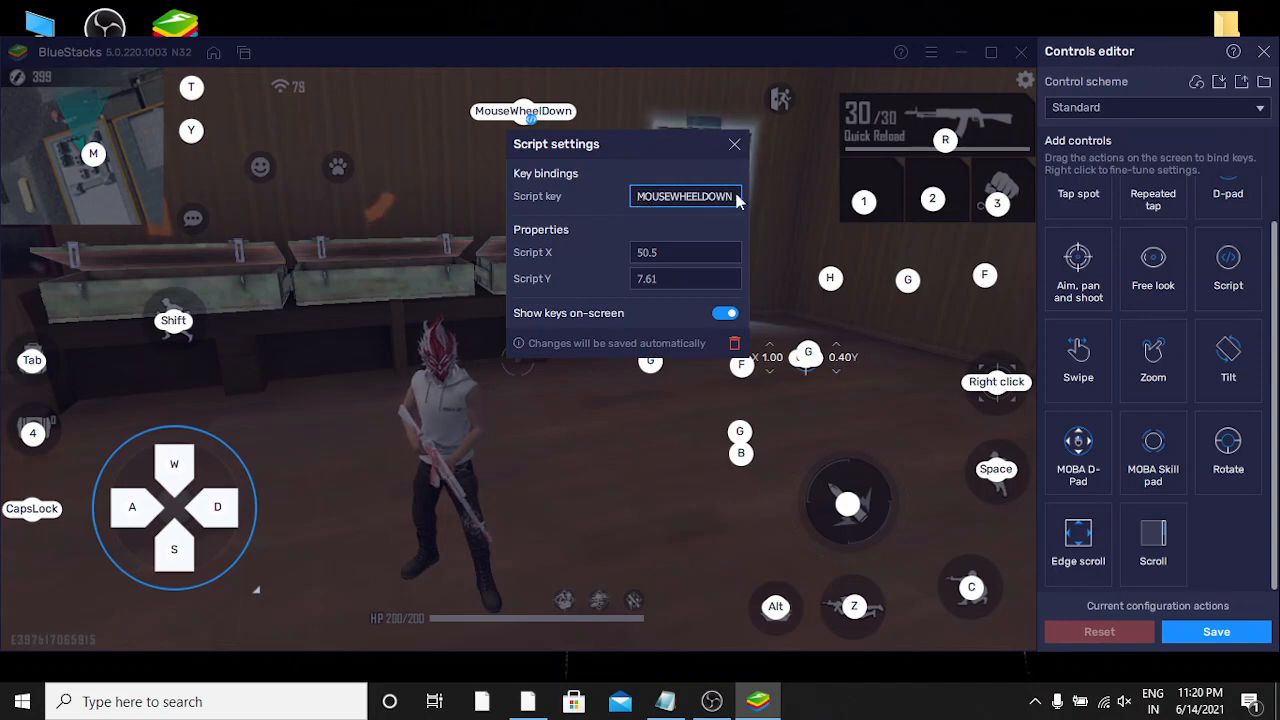
pyautogui.click(650, 197)
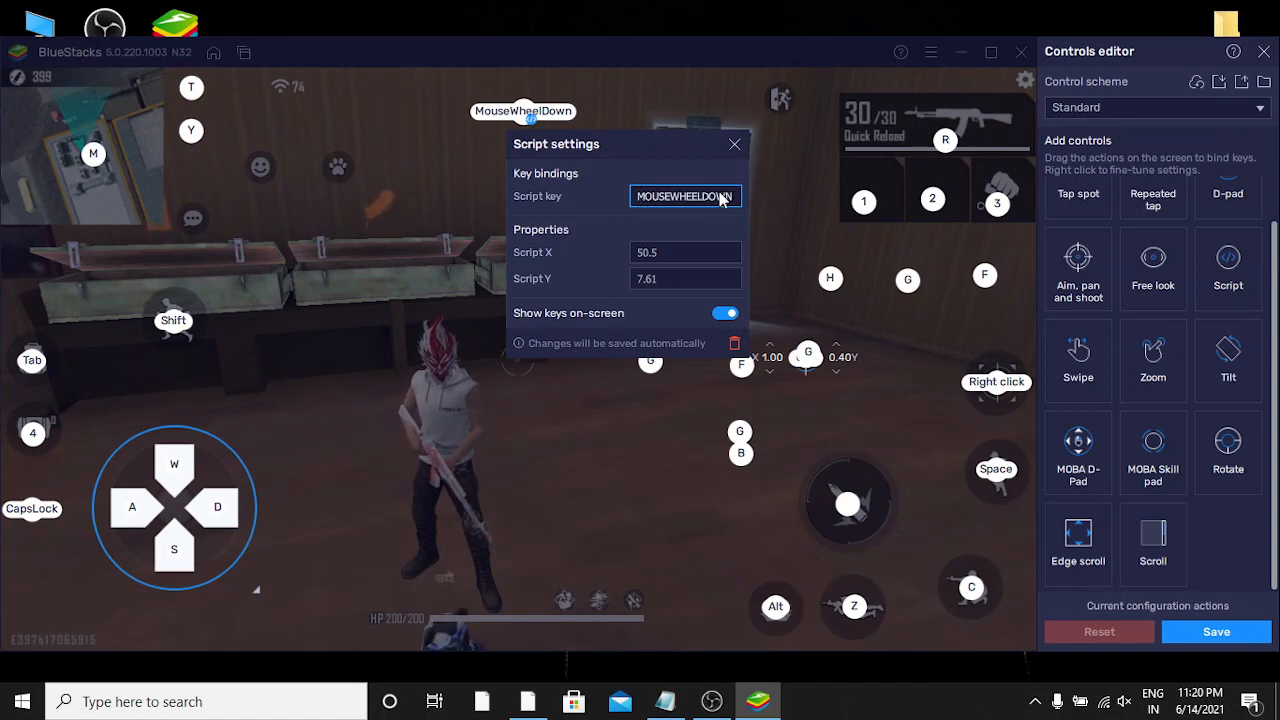
pyautogui.click(734, 144)
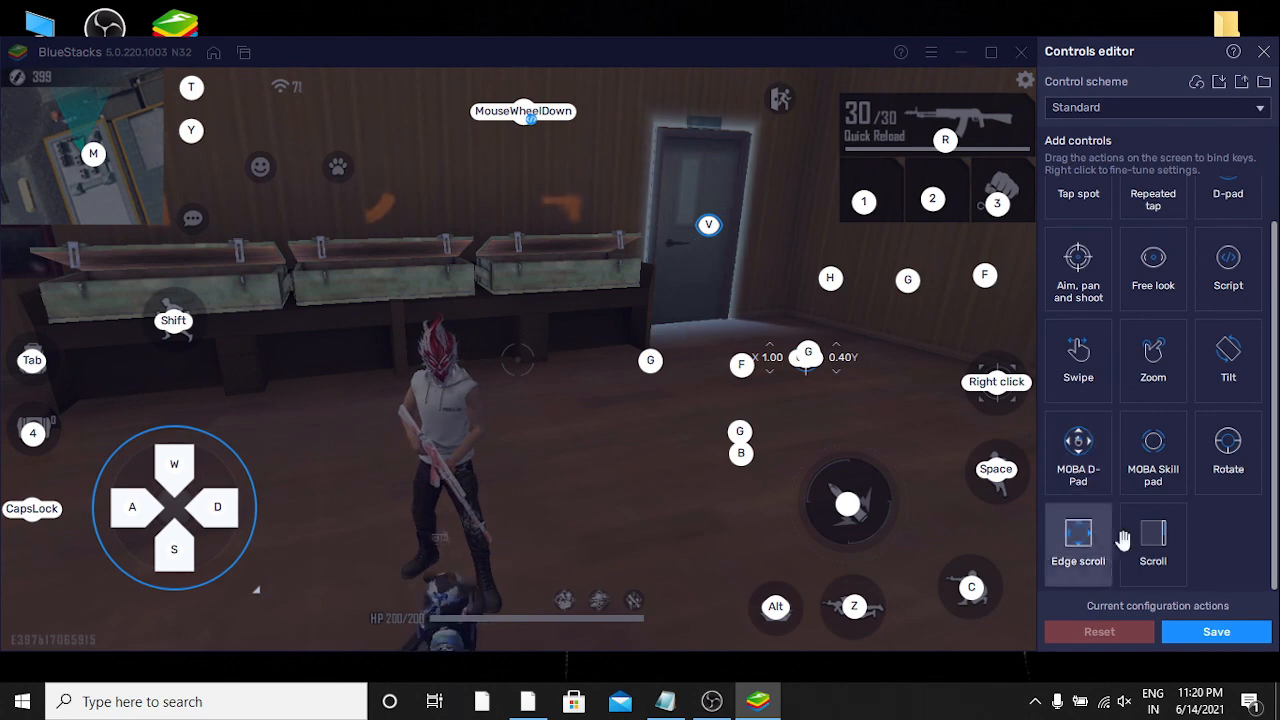
# Save the control scheme changes, close the controls editor and exit the emulator
pyautogui.click(1240, 638)
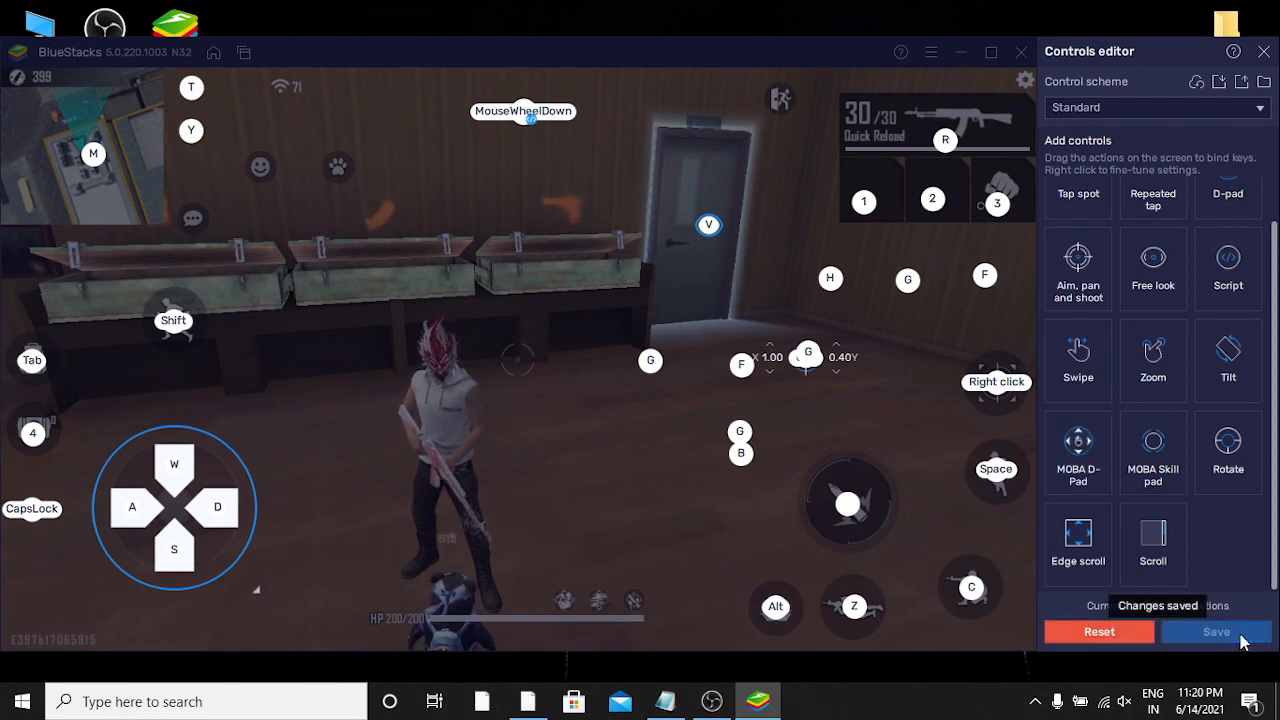
pyautogui.click(1266, 52)
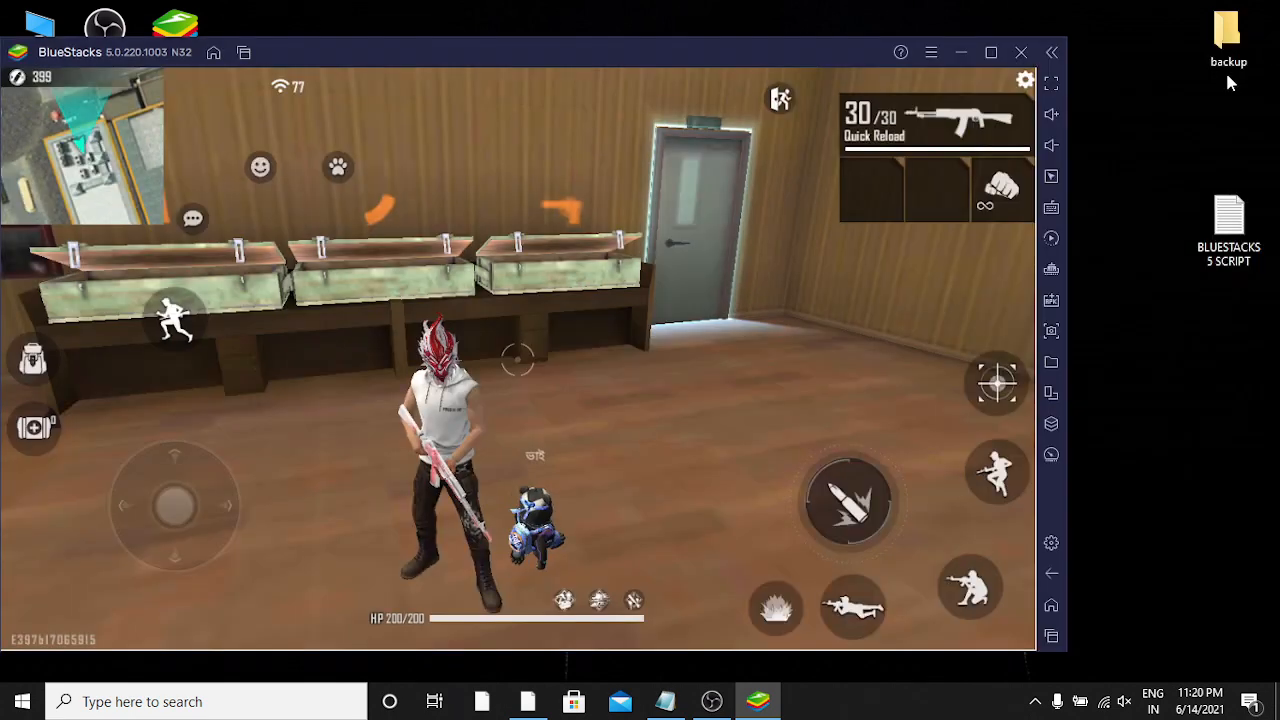
pyautogui.click(1021, 52)
pyautogui.click(628, 380)
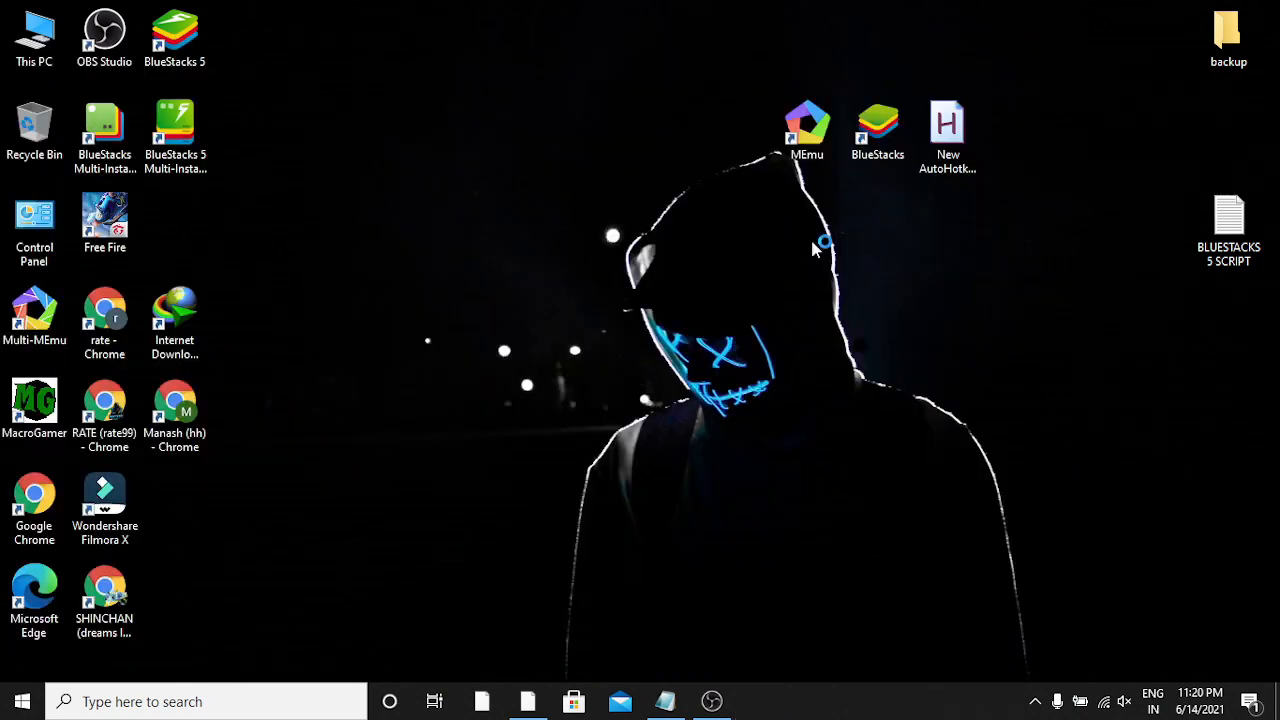
pyautogui.rightClick(752, 200)
pyautogui.click(785, 258)
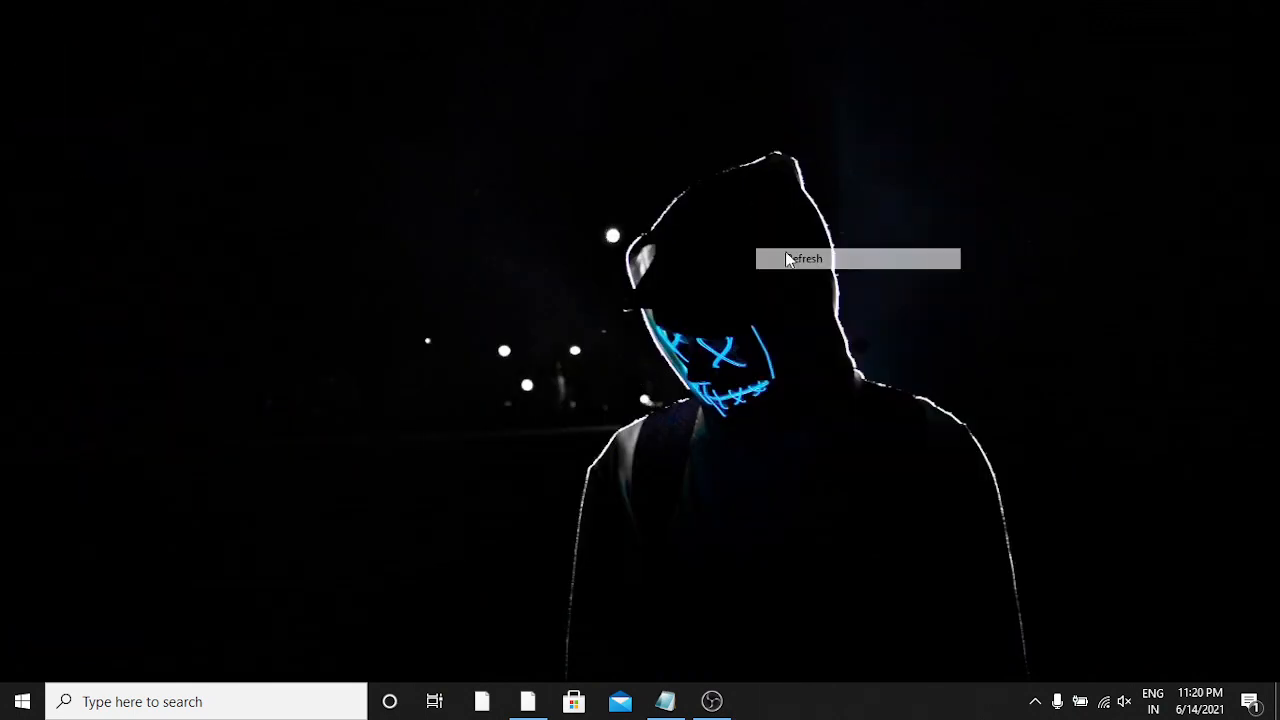
pyautogui.rightClick(627, 131)
pyautogui.click(660, 190)
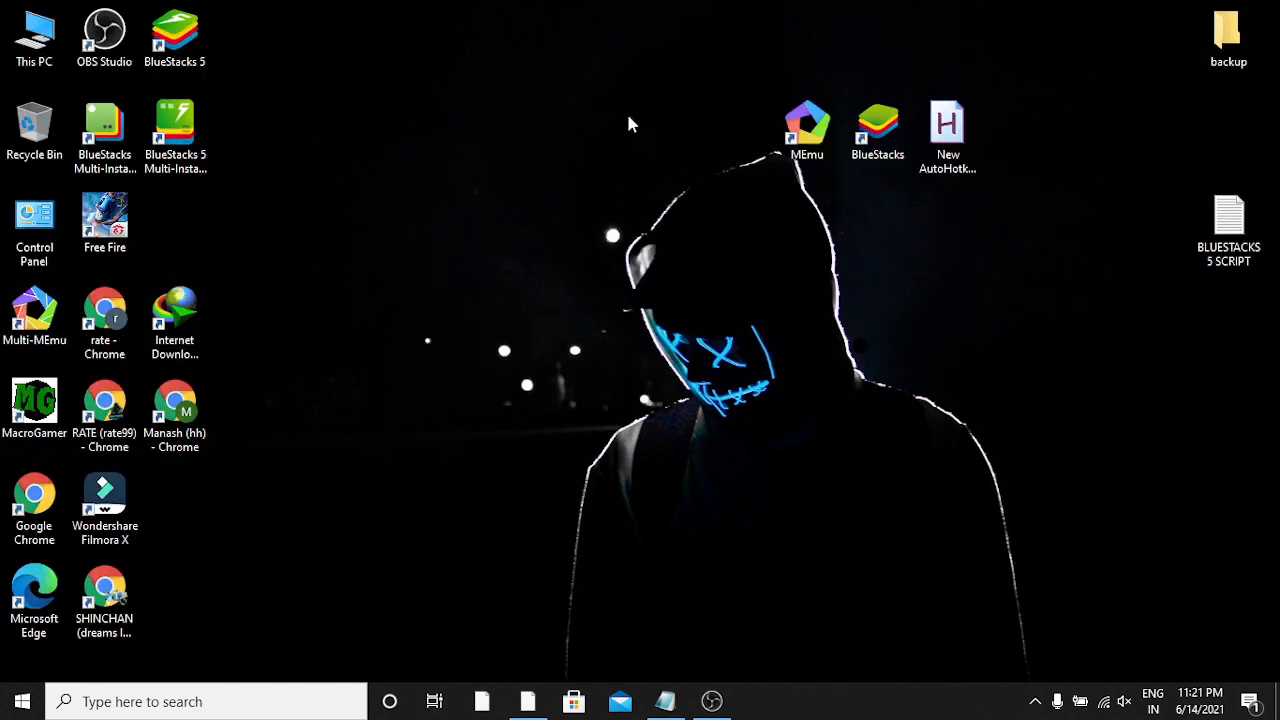
pyautogui.rightClick(626, 112)
pyautogui.click(652, 168)
# Open Local Disk (C:) from This PC and locate the ProgramData folder
pyautogui.doubleClick(34, 36)
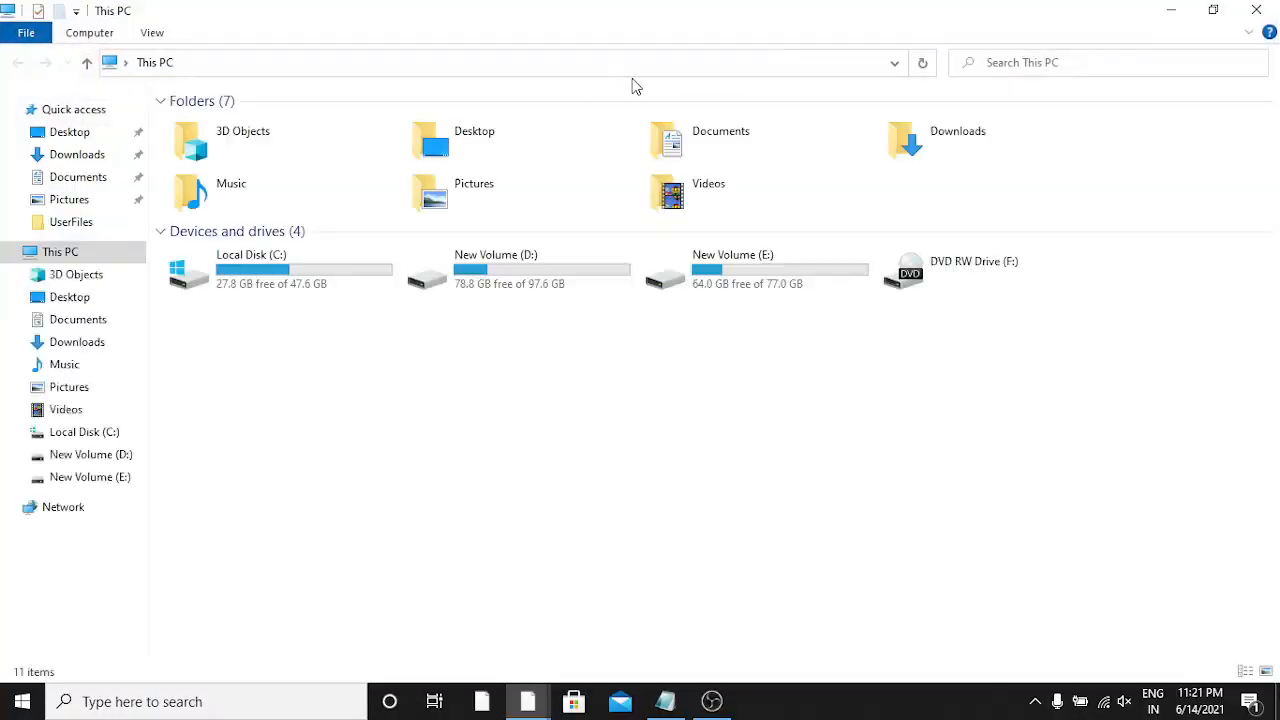
pyautogui.click(342, 287)
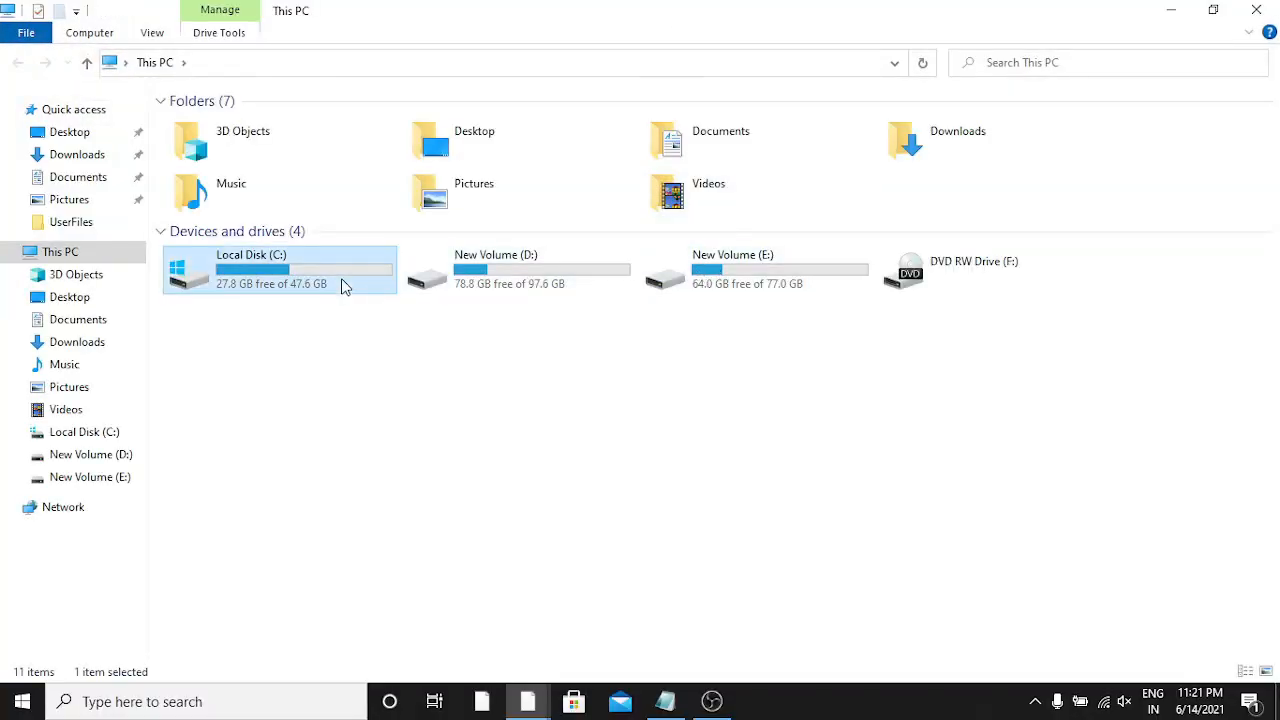
pyautogui.doubleClick(342, 287)
pyautogui.click(198, 226)
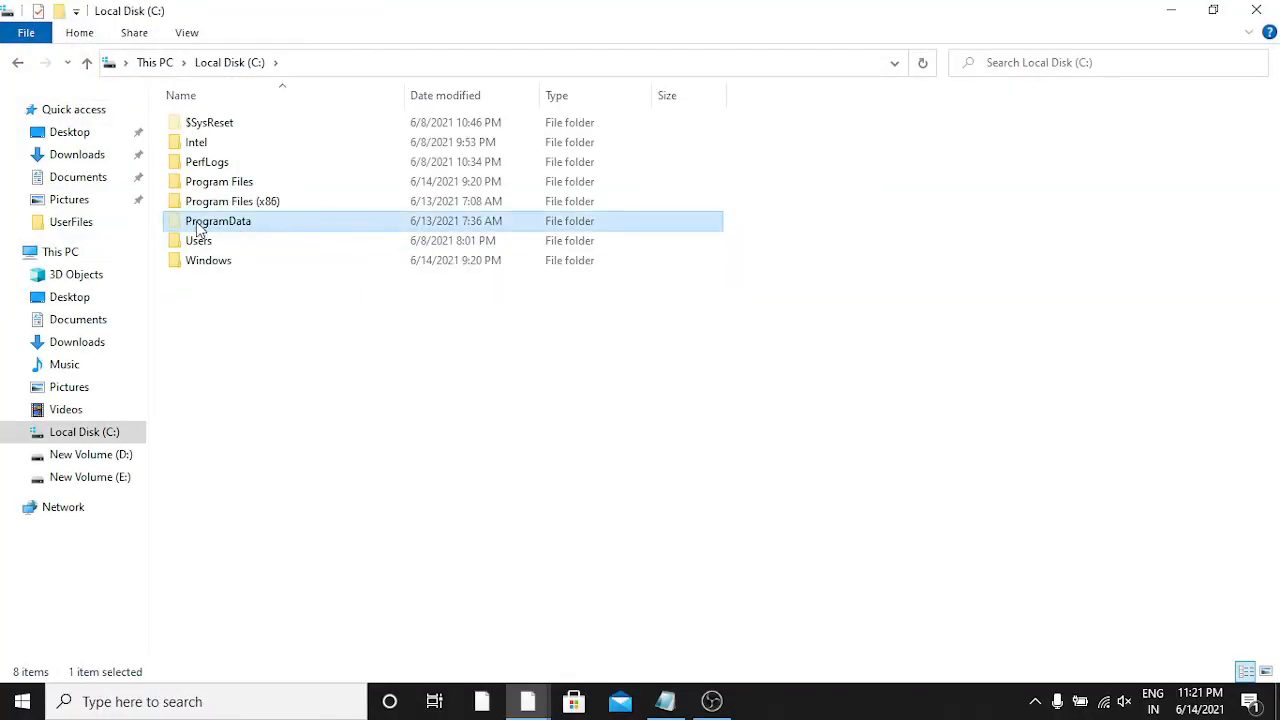
# Turn the display of hidden items off and back on, and select the ProgramData folder
pyautogui.click(187, 33)
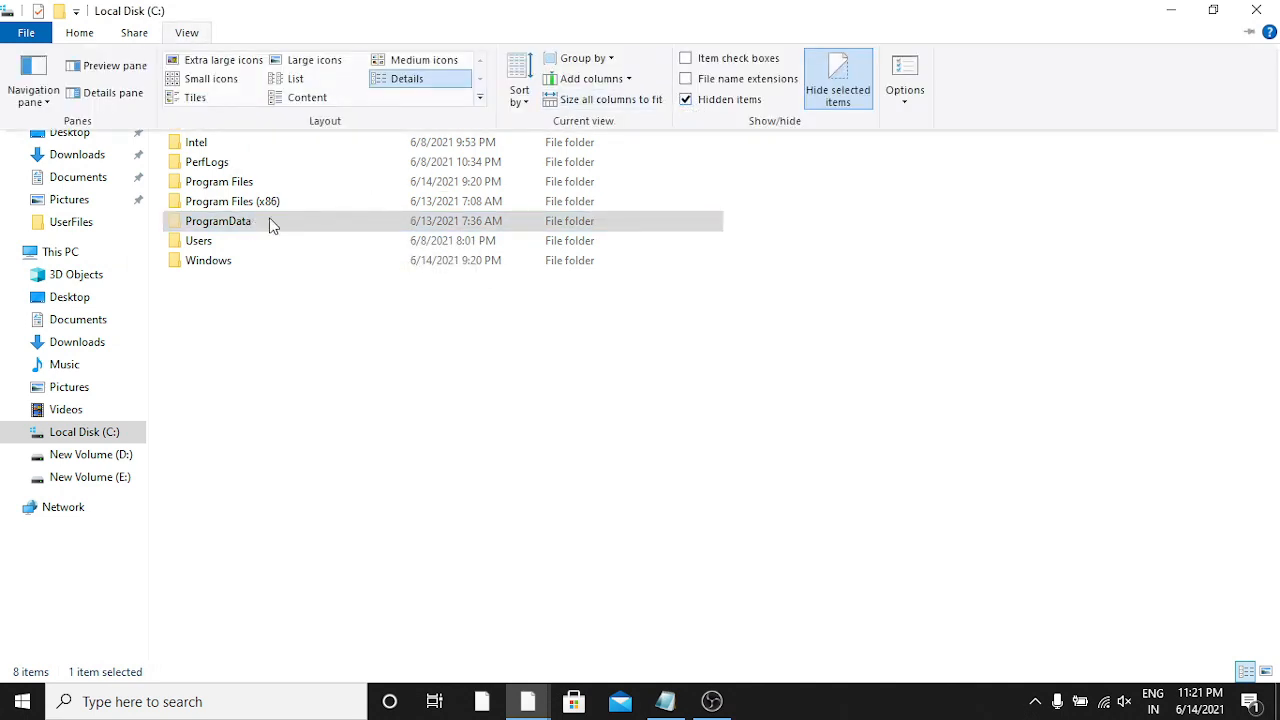
pyautogui.click(686, 101)
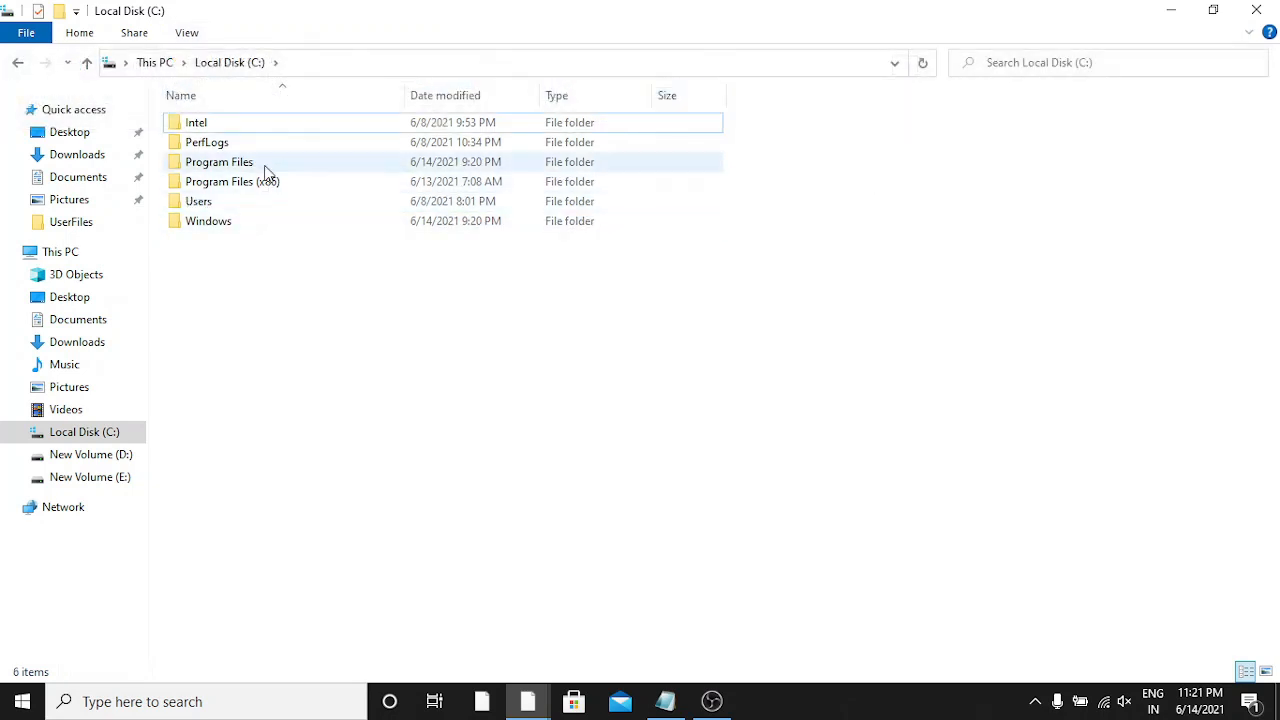
pyautogui.click(204, 38)
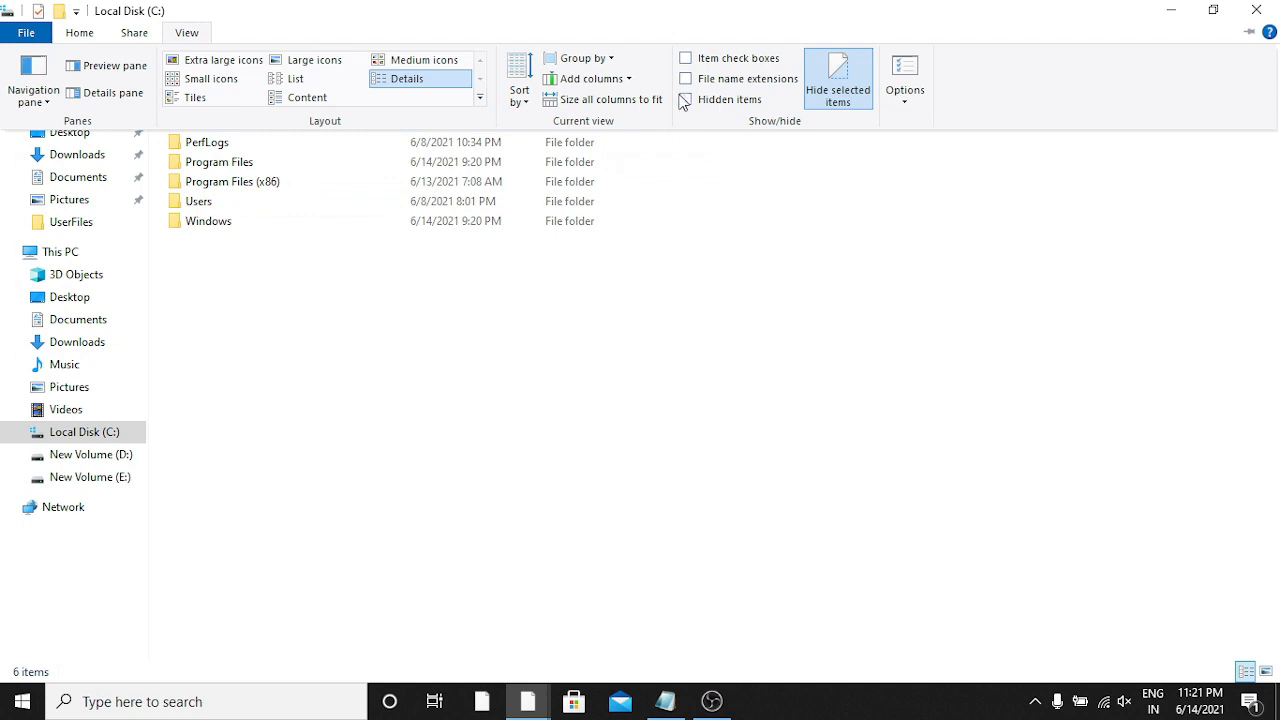
pyautogui.click(685, 100)
pyautogui.click(242, 240)
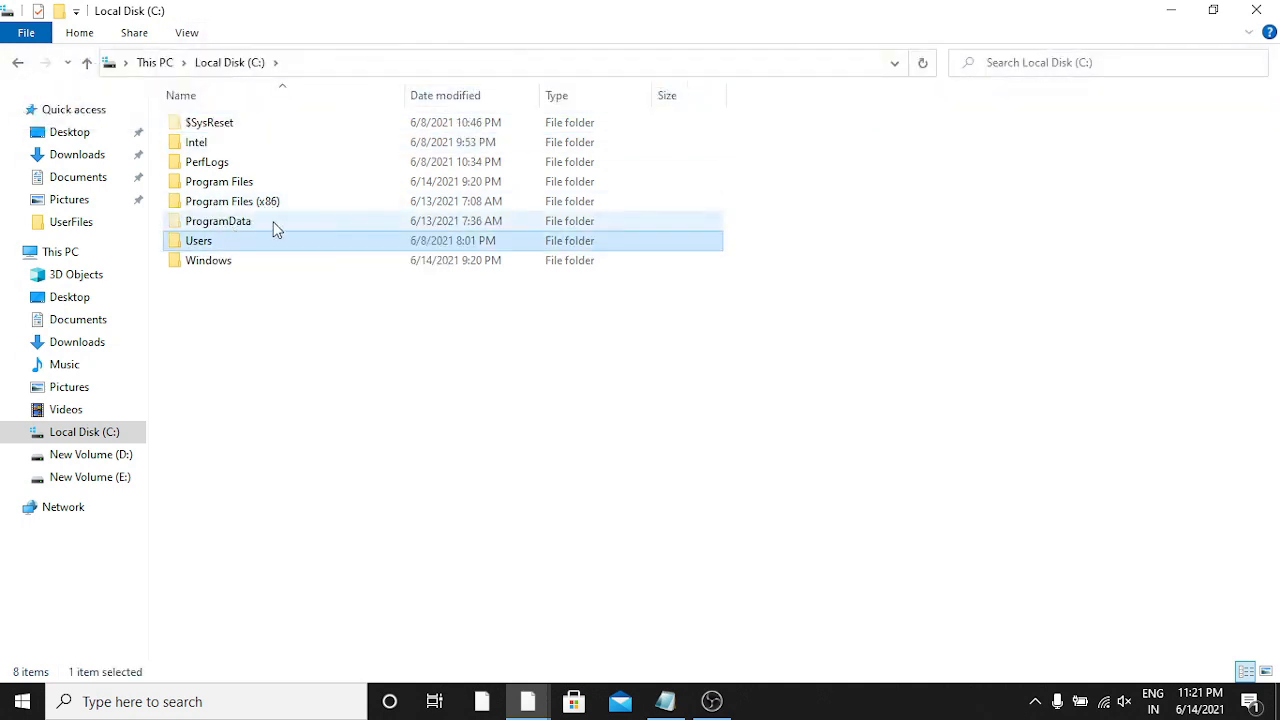
pyautogui.click(238, 221)
# Open the folder BlueStacks_nxt > Engine > UserData > InputMapper > UserFiles on New Volume (E:)
pyautogui.click(90, 477)
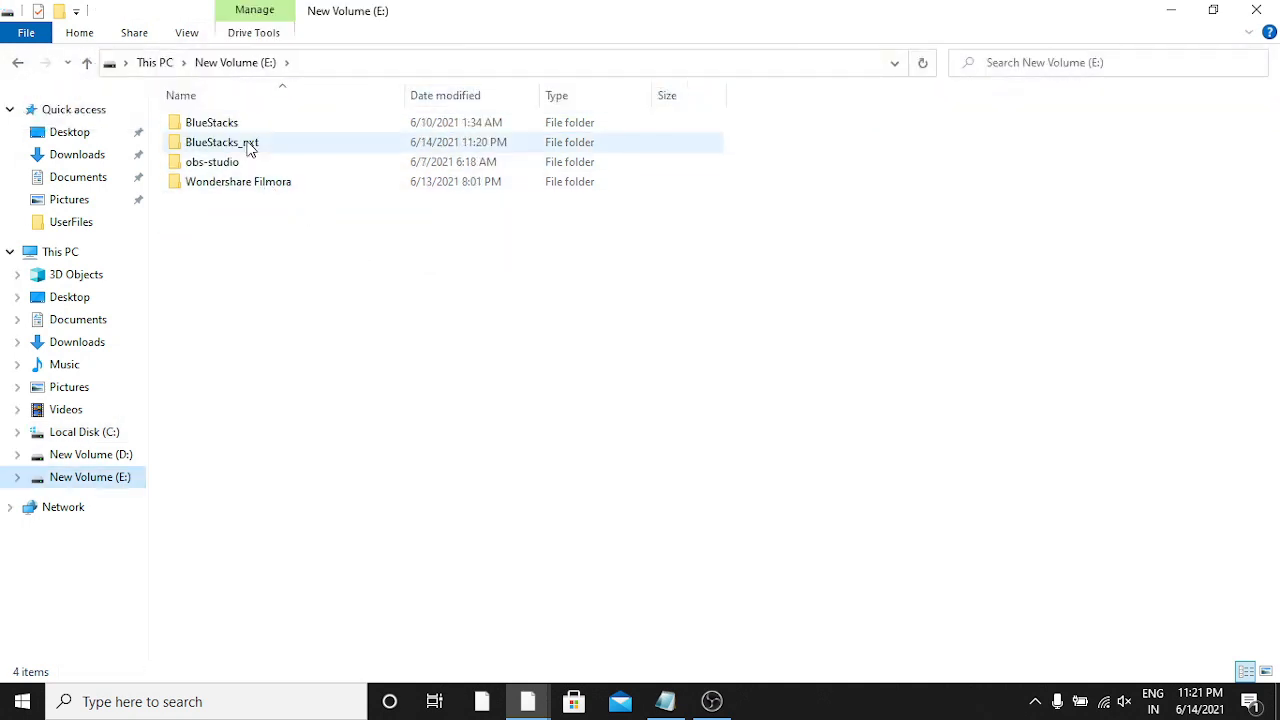
pyautogui.click(250, 145)
pyautogui.doubleClick(265, 145)
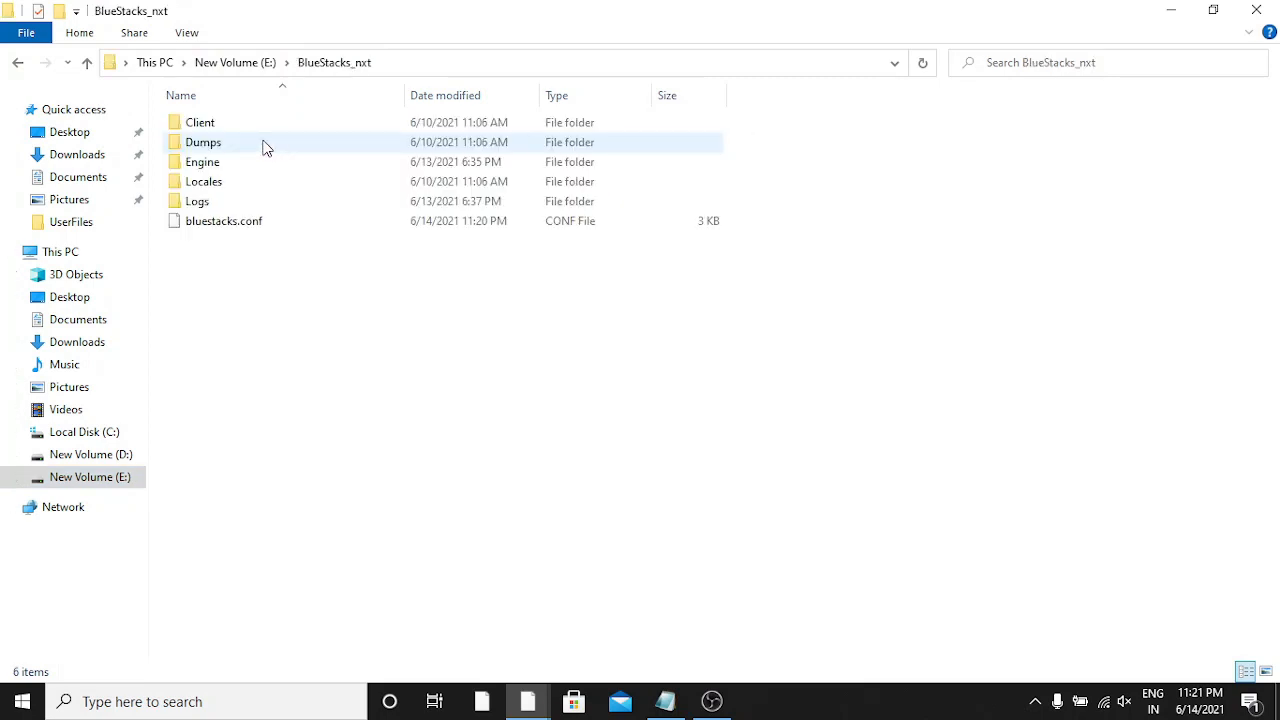
pyautogui.click(211, 165)
pyautogui.doubleClick(218, 162)
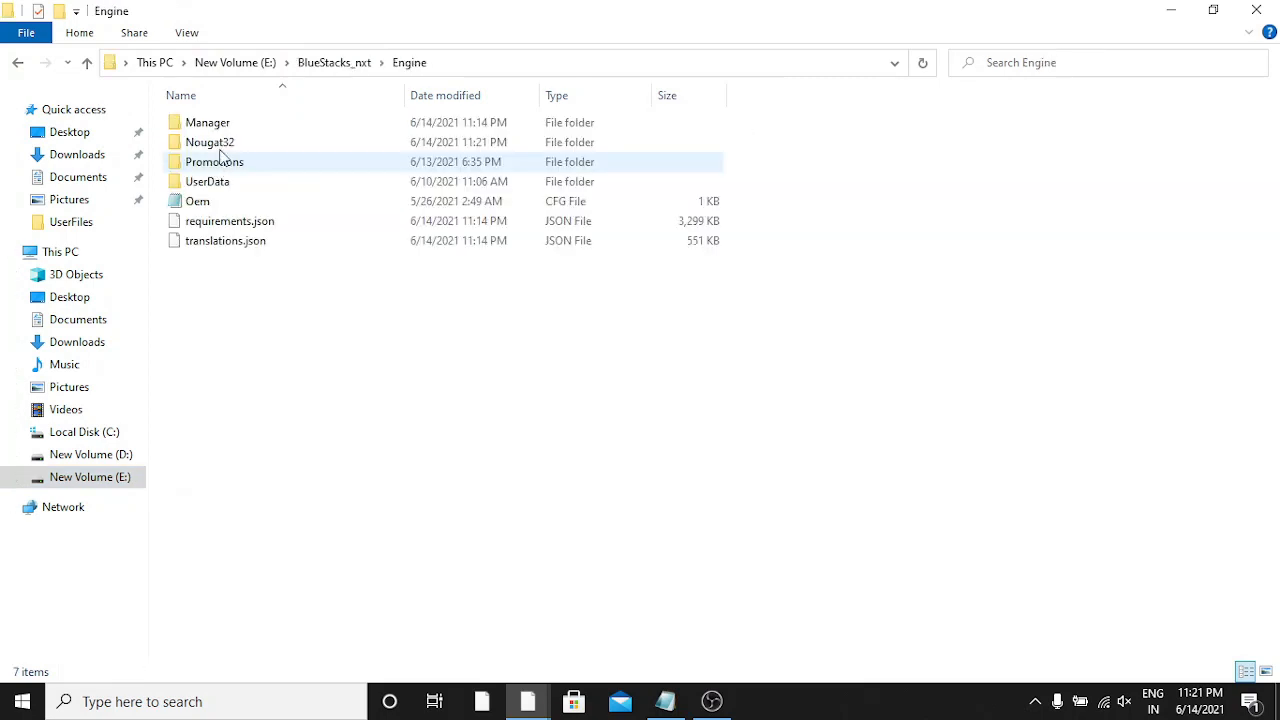
pyautogui.click(218, 181)
pyautogui.doubleClick(214, 181)
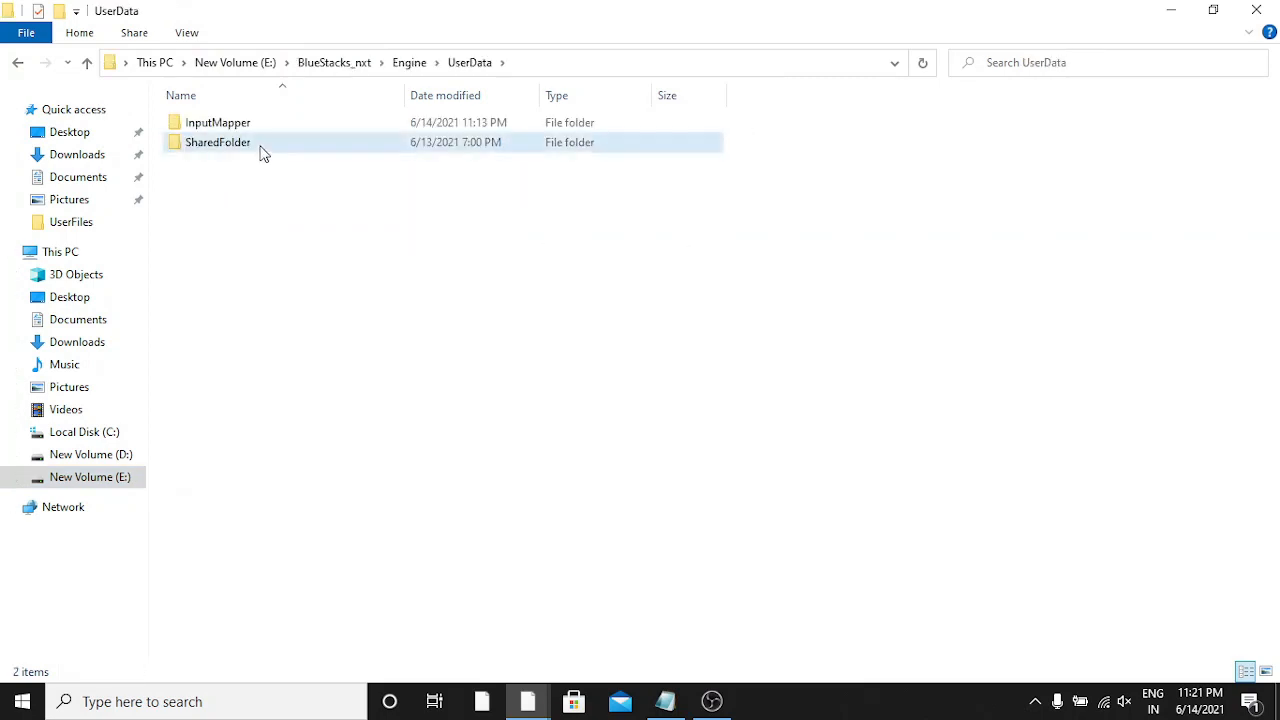
pyautogui.click(260, 148)
pyautogui.click(254, 129)
pyautogui.doubleClick(254, 129)
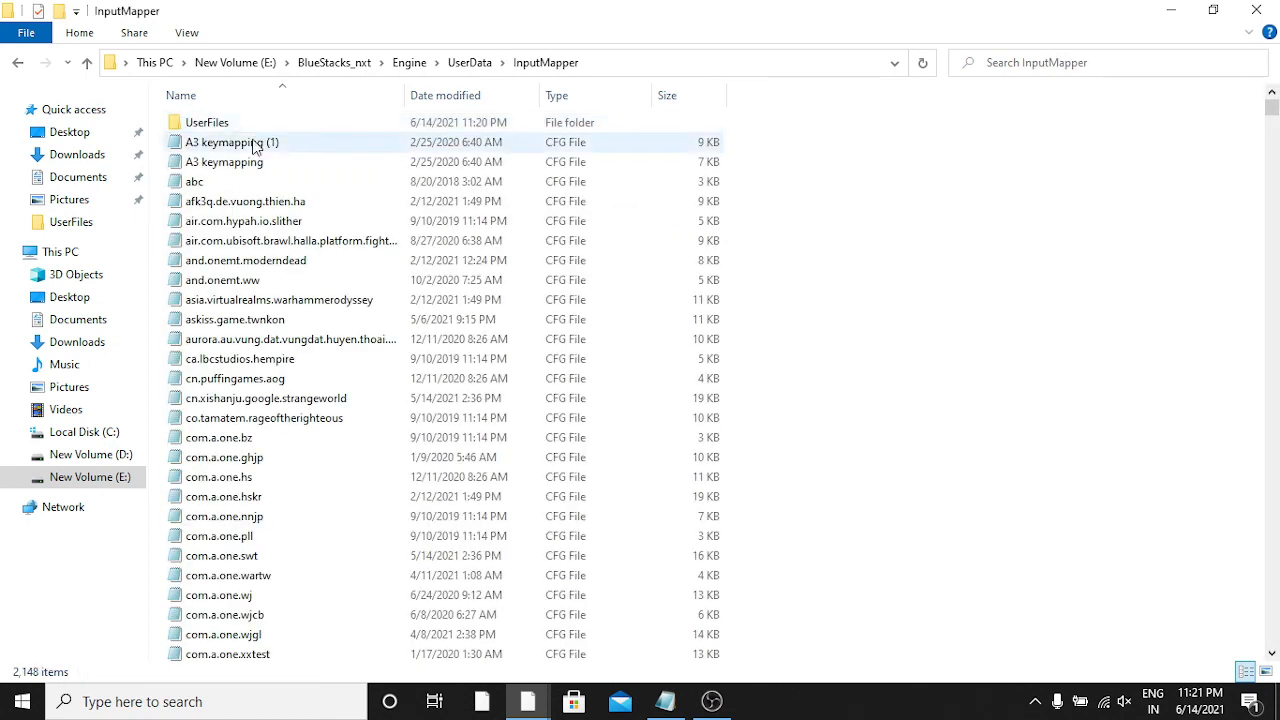
pyautogui.click(247, 130)
pyautogui.doubleClick(247, 132)
# Open the com.dts.freefireth configuration file in Notepad
pyautogui.click(303, 126)
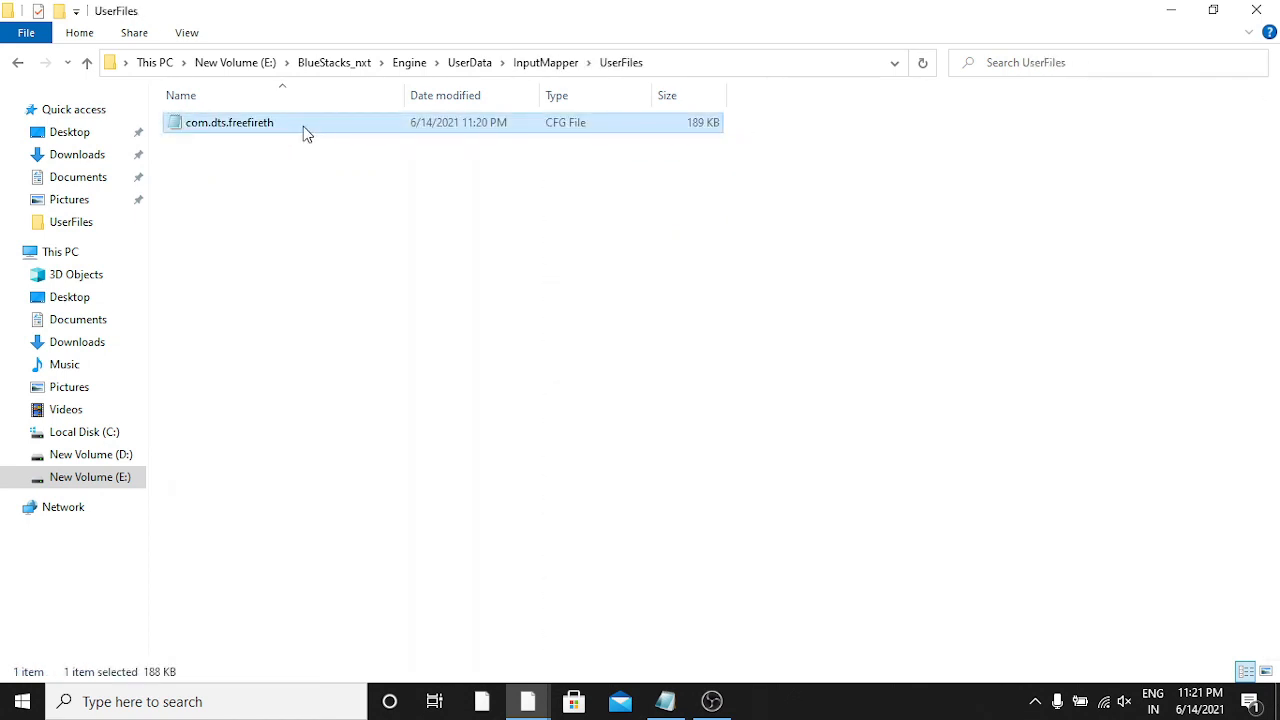
pyautogui.rightClick(303, 126)
pyautogui.click(329, 163)
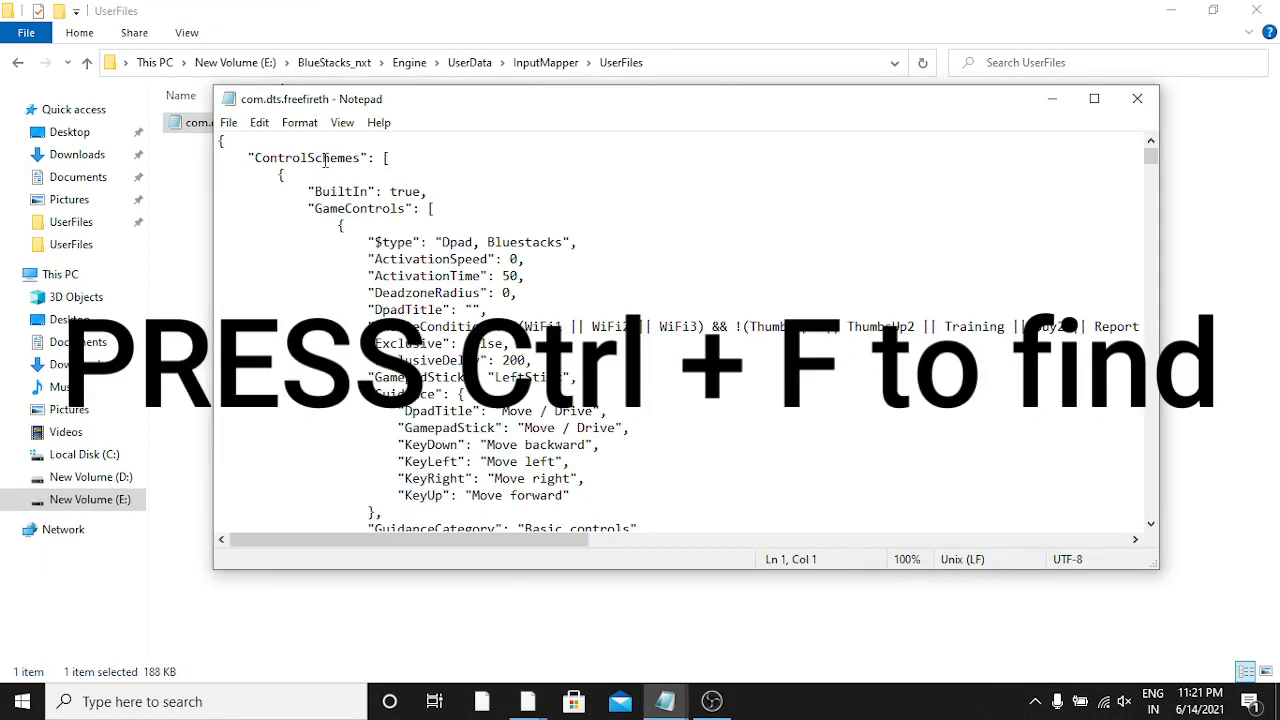
# Search the configuration file for MouseWheelDown
pyautogui.hotkey('ctrl', 'f')
pyautogui.moveTo(640, 250); pyautogui.dragTo(548, 250)
pyautogui.moveTo(455, 252); pyautogui.dragTo(922, 190)
pyautogui.click(897, 221)
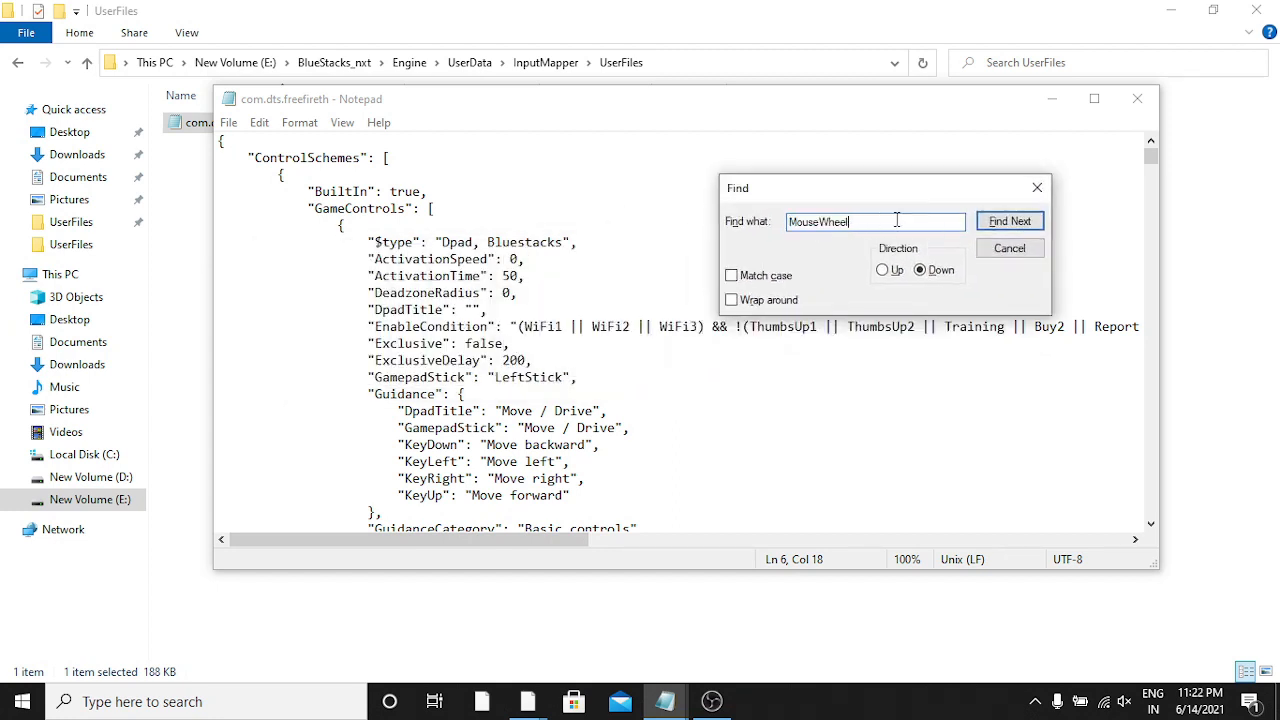
pyautogui.press('BackSpace')
pyautogui.press('BackSpace')
pyautogui.press('BackSpace')
pyautogui.press('BackSpace')
pyautogui.press('BackSpace')
pyautogui.press('BackSpace')
pyautogui.press('BackSpace')
pyautogui.press('BackSpace')
pyautogui.press('BackSpace')
pyautogui.press('BackSpace')
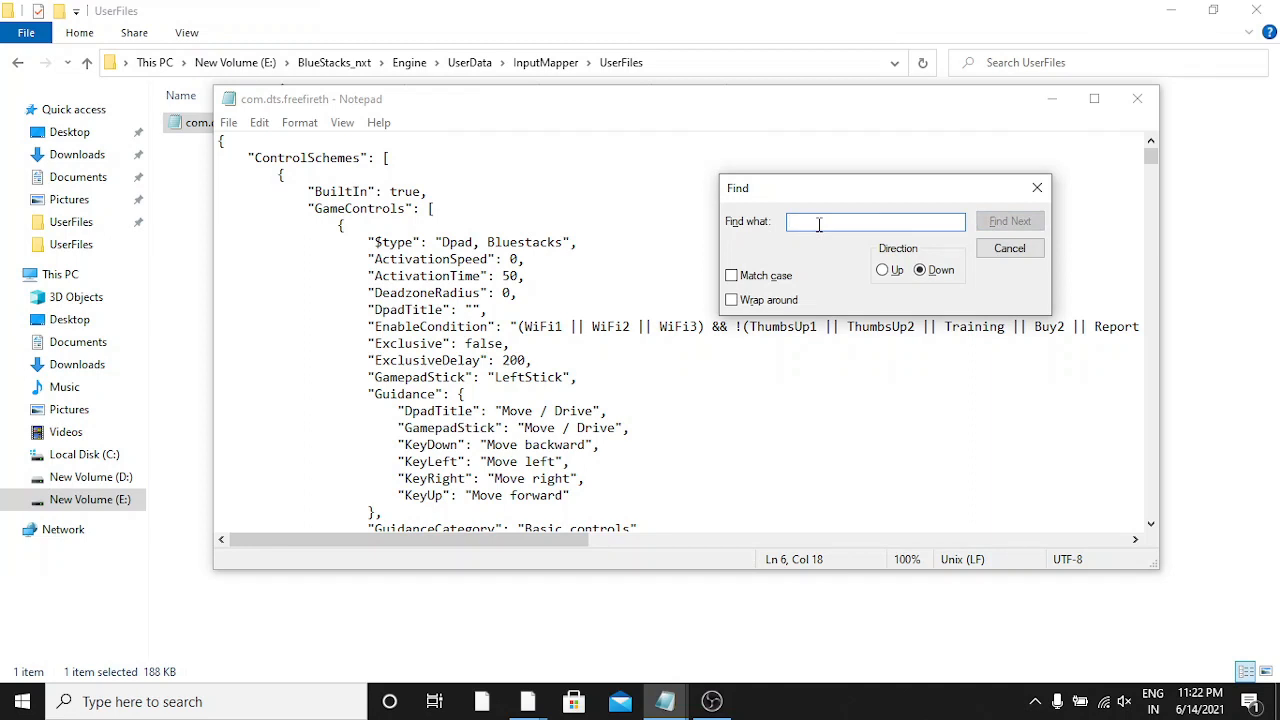
pyautogui.write('MouseWheelDown')
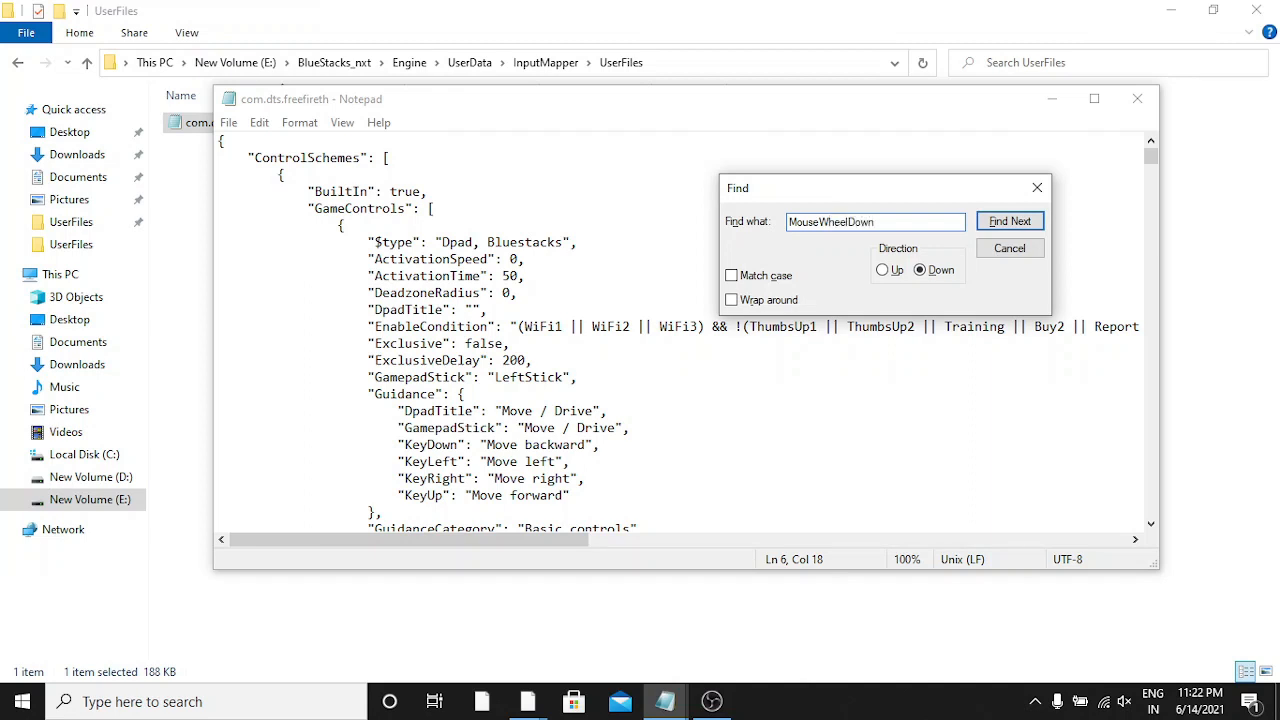
pyautogui.click(1012, 222)
pyautogui.scroll(-2, 610, 428)
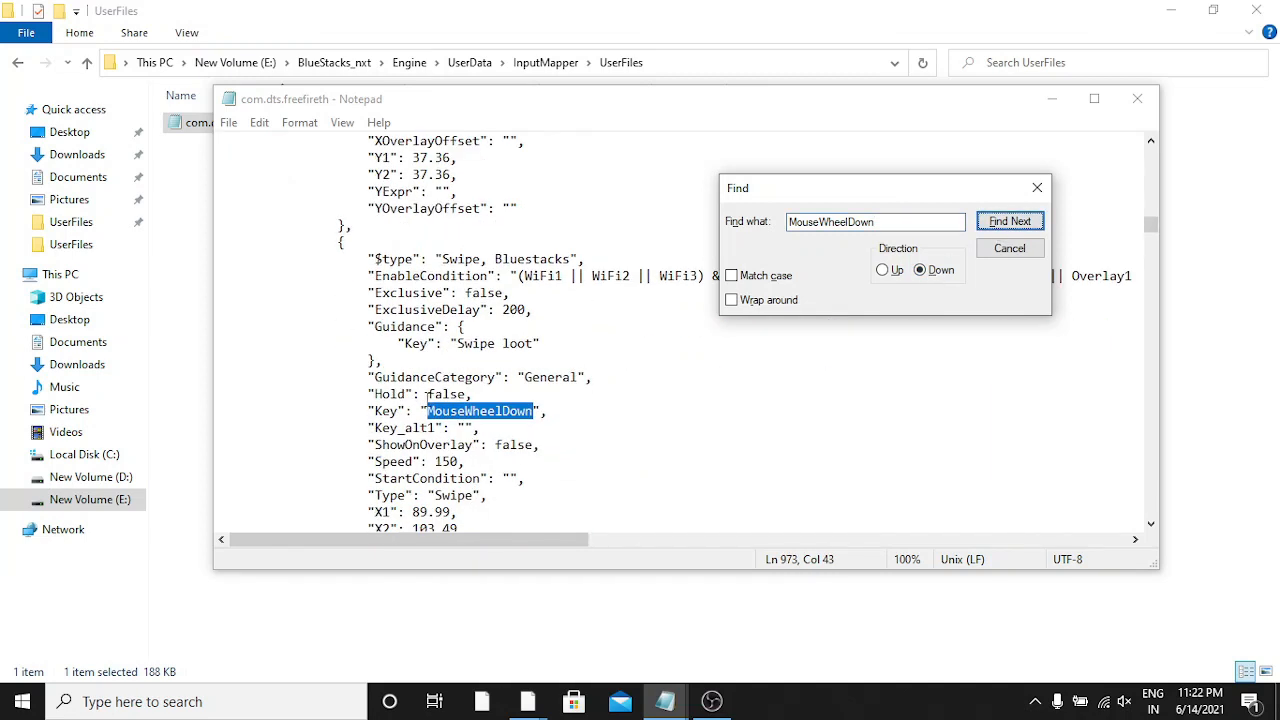
# Check the $type value of the first MouseWheelDown entry
pyautogui.moveTo(428, 259); pyautogui.dragTo(479, 259)
pyautogui.click(430, 260)
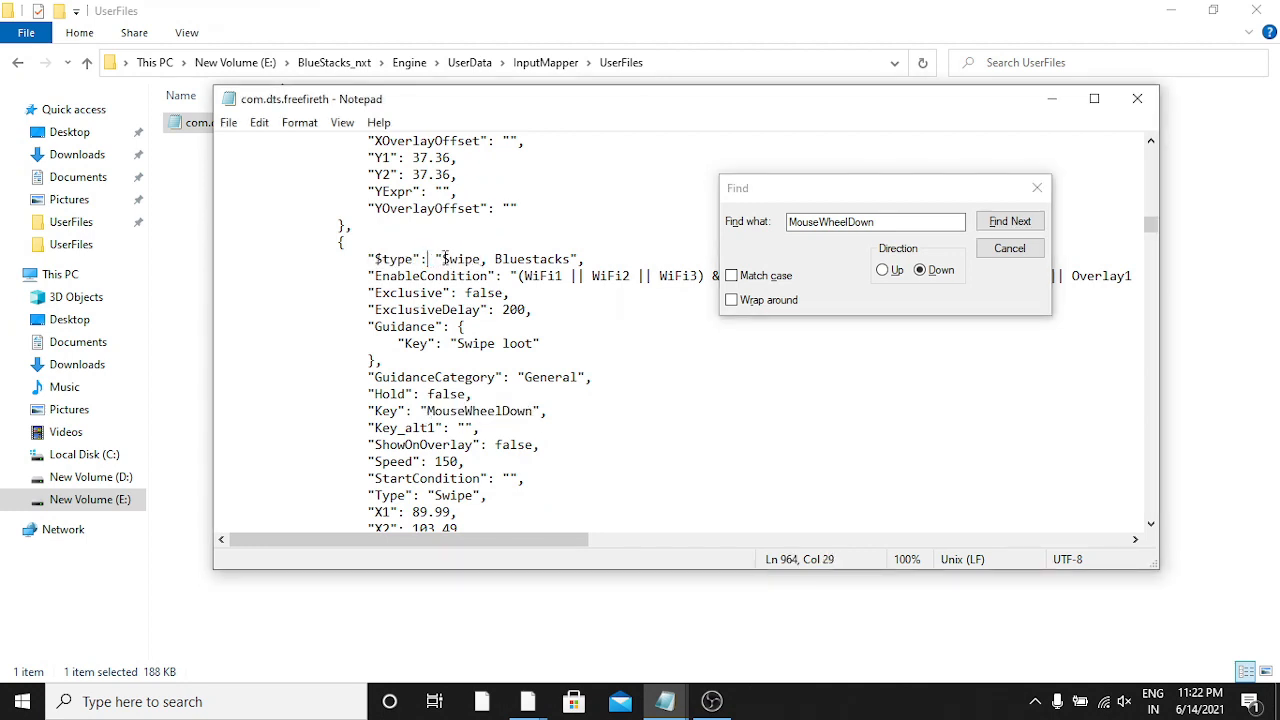
pyautogui.doubleClick(460, 259)
pyautogui.click(466, 259)
# Find the MouseWheelDown entry whose $type is Script, and minimize the File Explorer window behind the file
pyautogui.click(1010, 221)
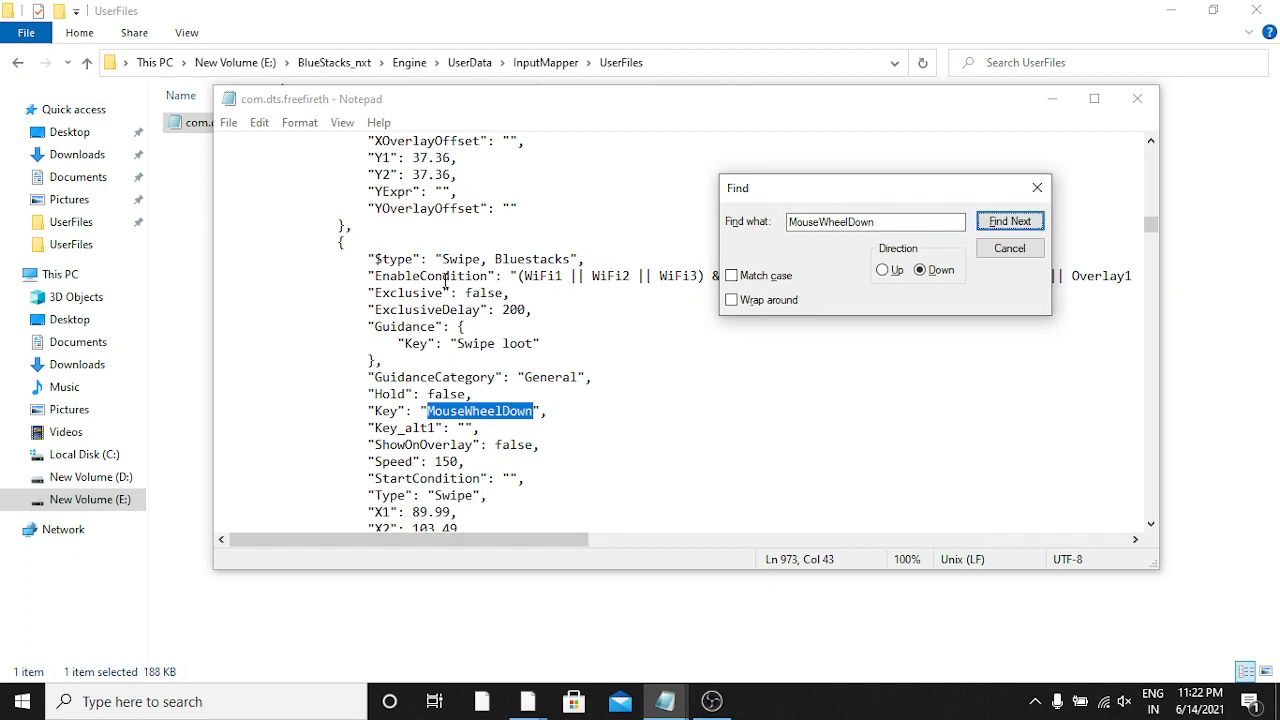
pyautogui.click(1004, 222)
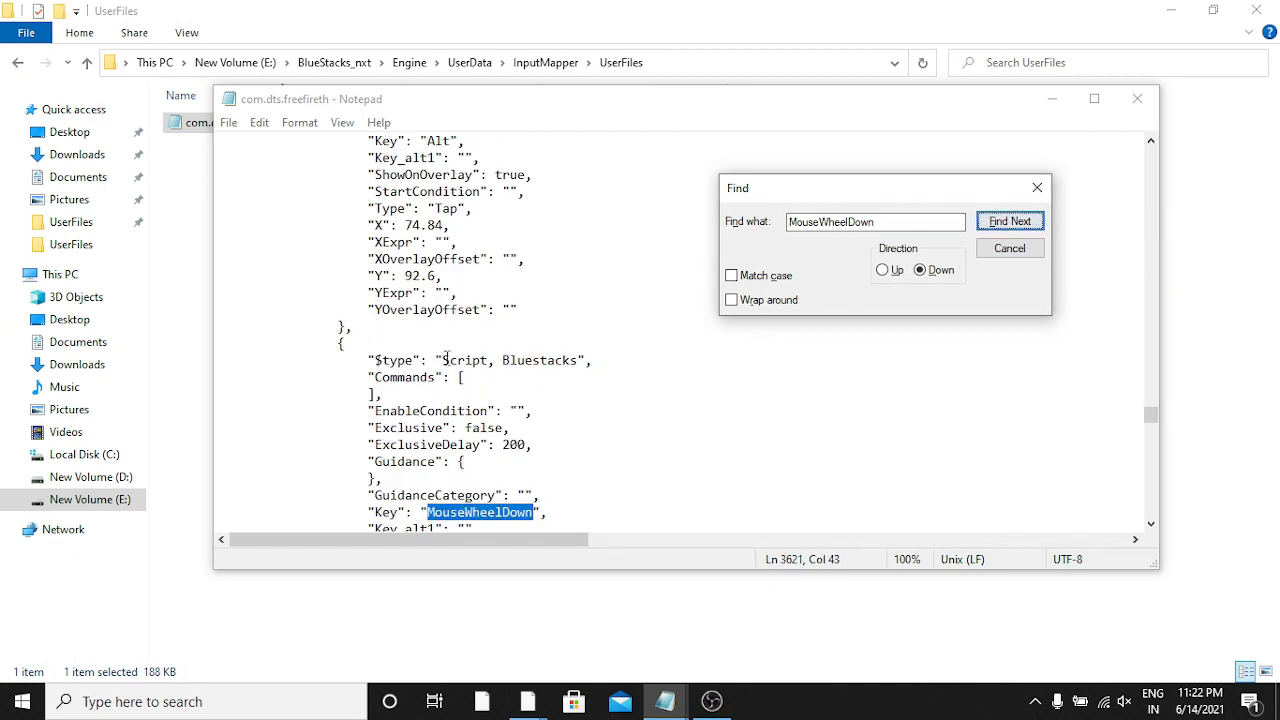
pyautogui.moveTo(442, 360); pyautogui.dragTo(495, 362)
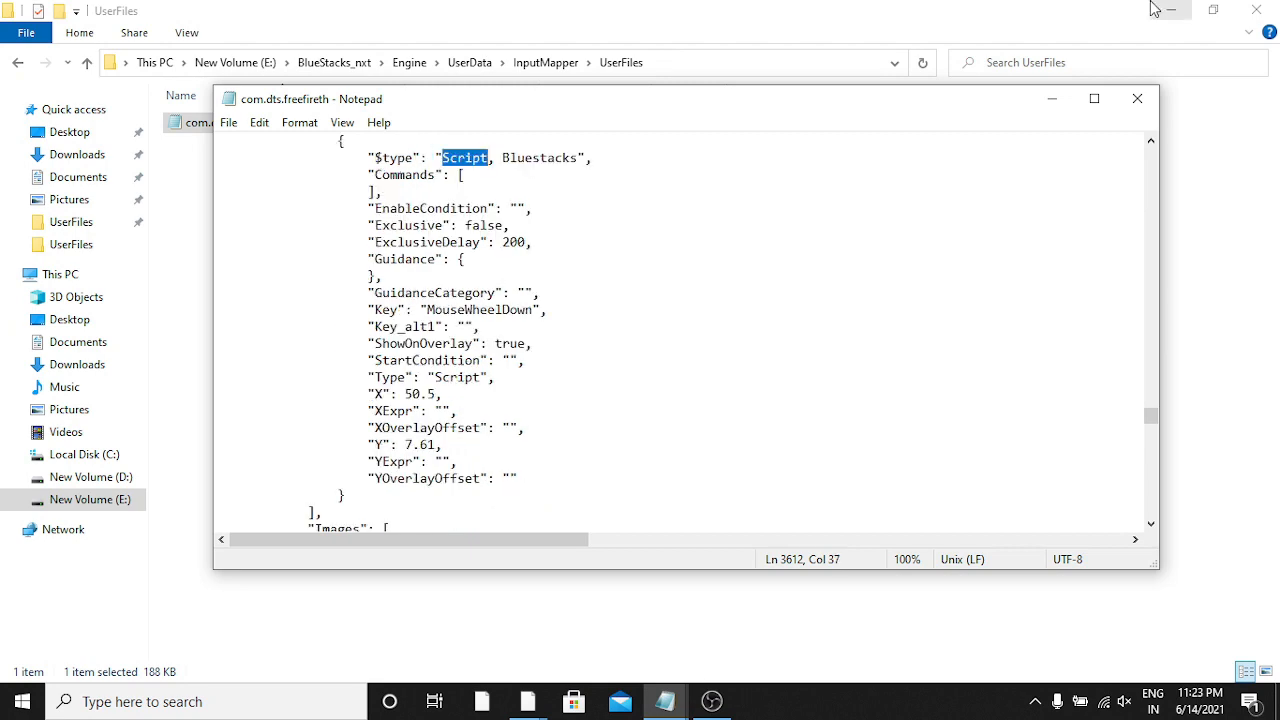
pyautogui.click(1153, 10)
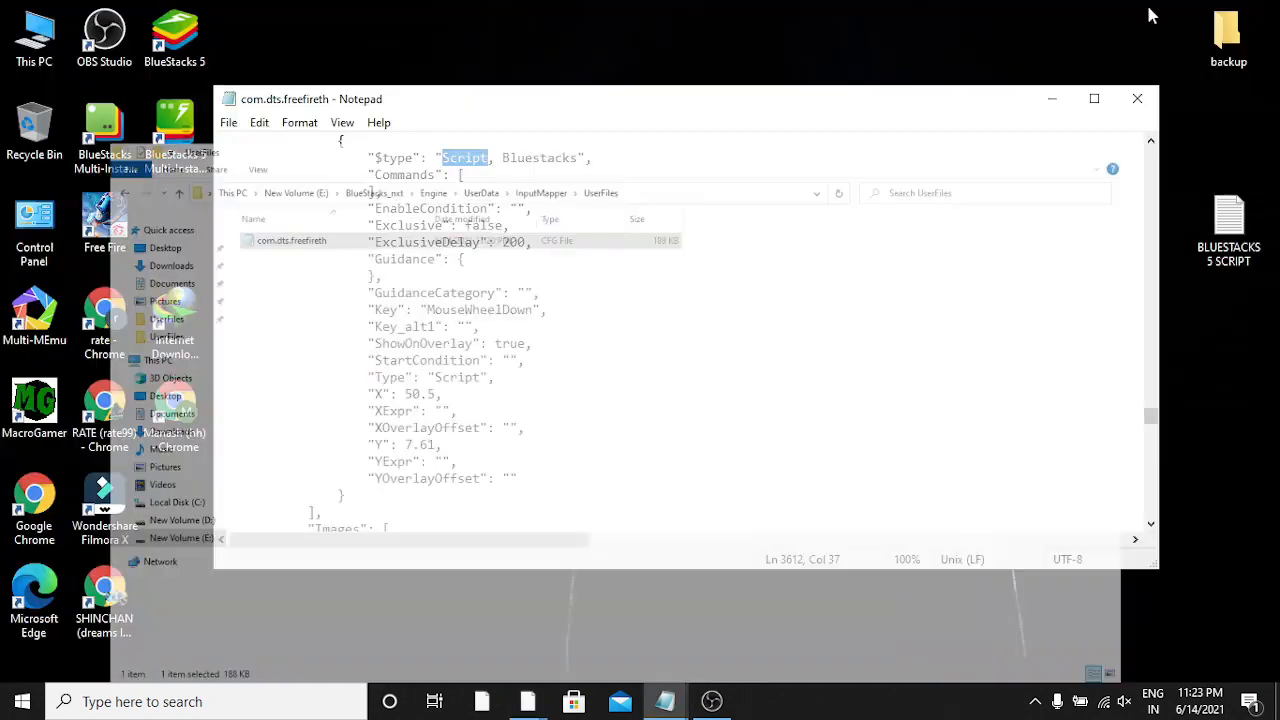
pyautogui.click(628, 345)
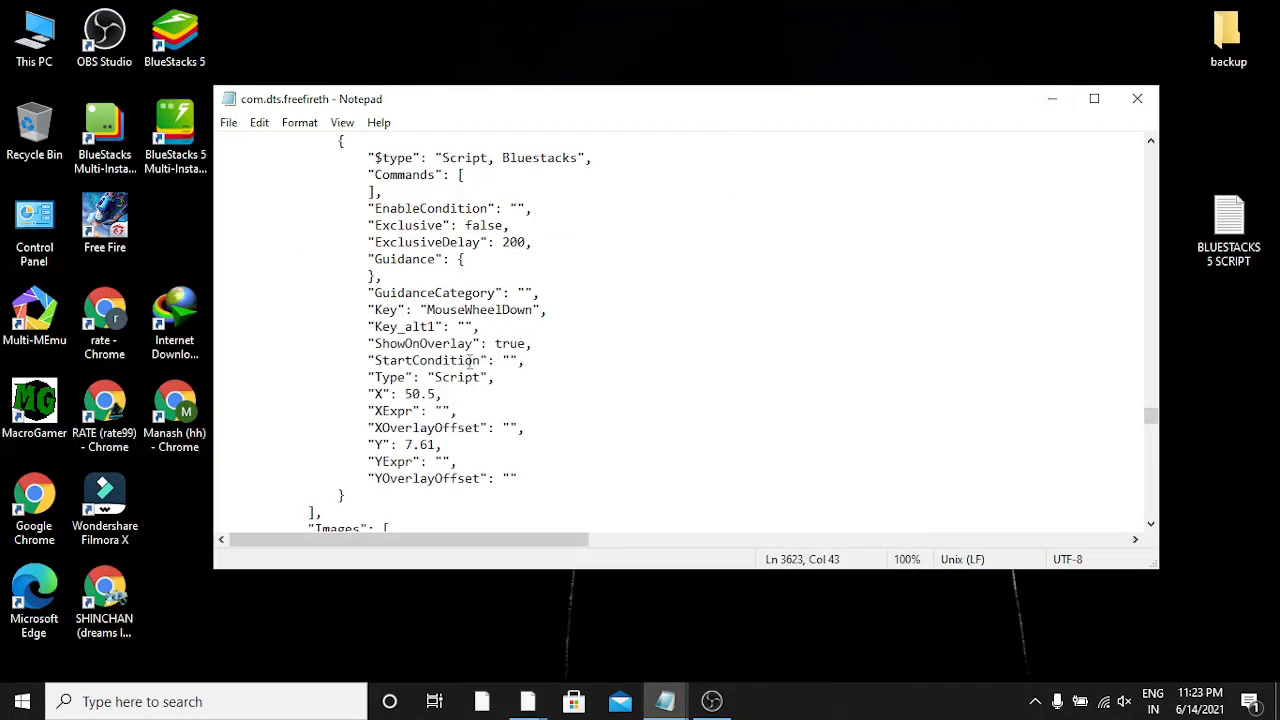
# Examine the StartCondition line in the MouseWheelDown script entry
pyautogui.moveTo(367, 360); pyautogui.dragTo(520, 361)
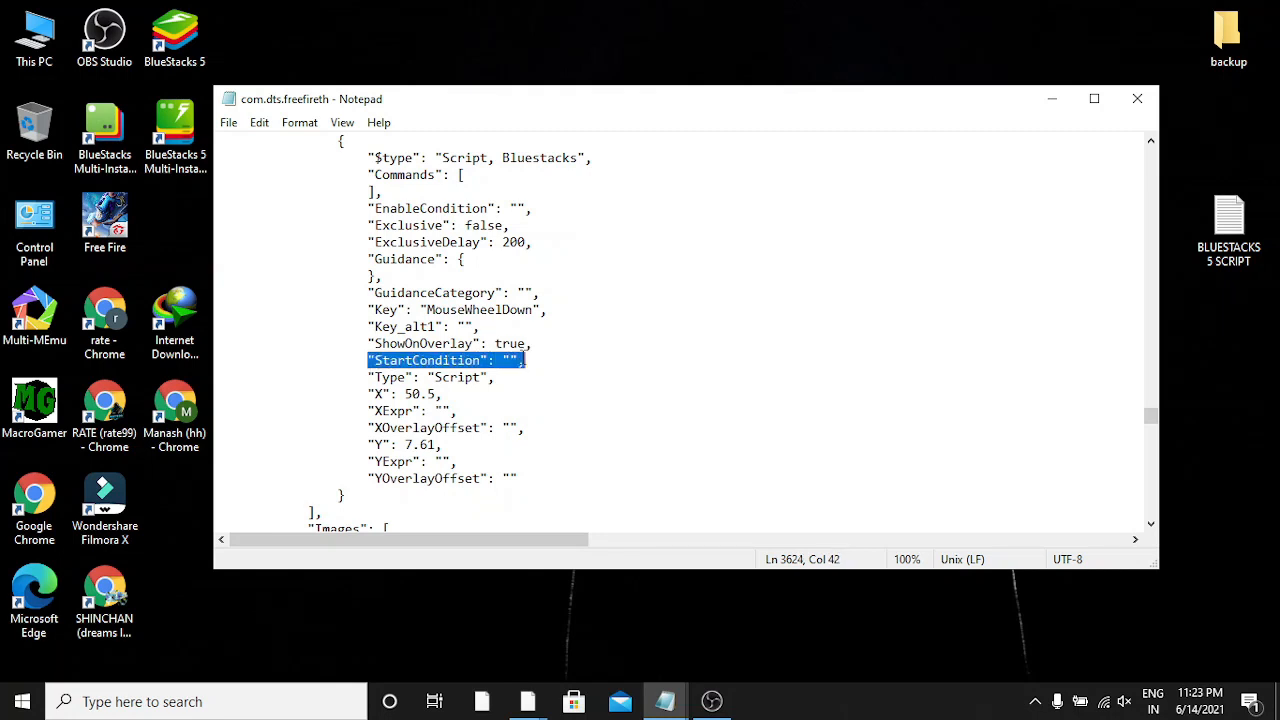
pyautogui.click(450, 362)
pyautogui.moveTo(373, 360); pyautogui.dragTo(526, 361)
pyautogui.click(536, 357)
# Open the BLUESTACKS 5 SCRIPT file from the desktop beside the configuration file and find its EXAMPLE commands block
pyautogui.click(1224, 228)
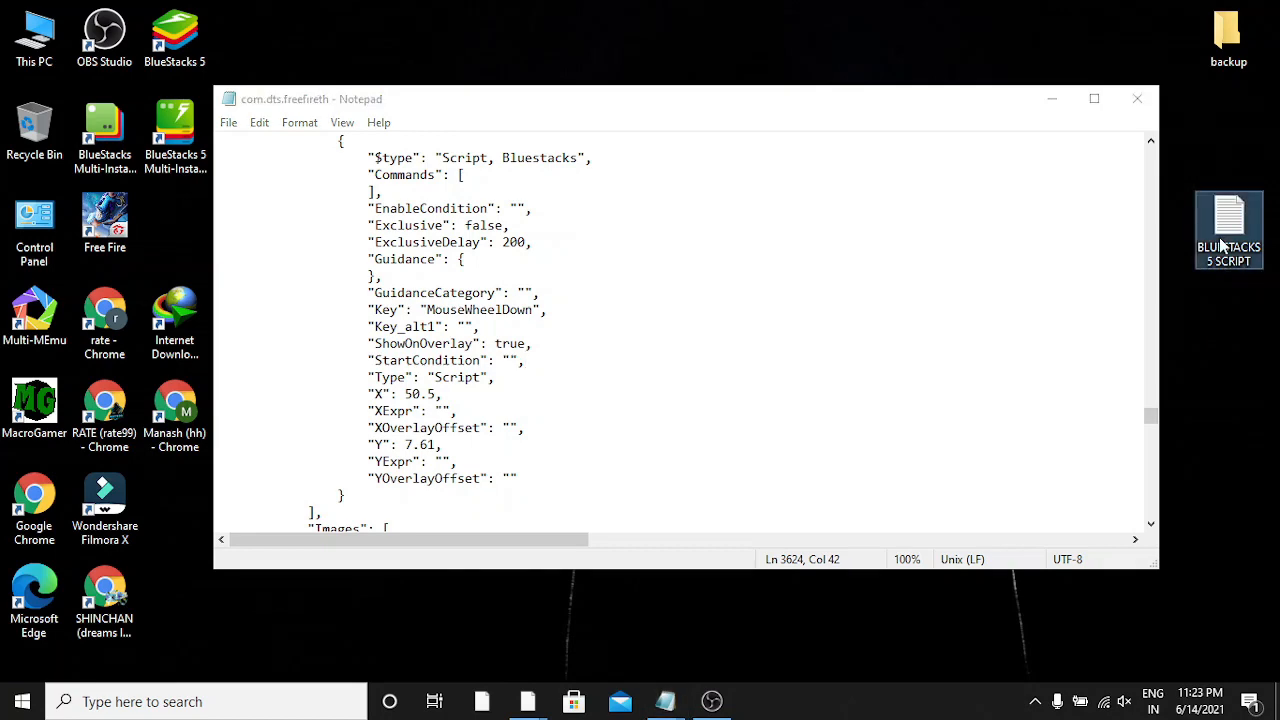
pyautogui.doubleClick(1224, 232)
pyautogui.moveTo(760, 118); pyautogui.dragTo(1136, 132)
pyautogui.scroll(-3, 926, 216)
pyautogui.scroll(-4, 926, 216)
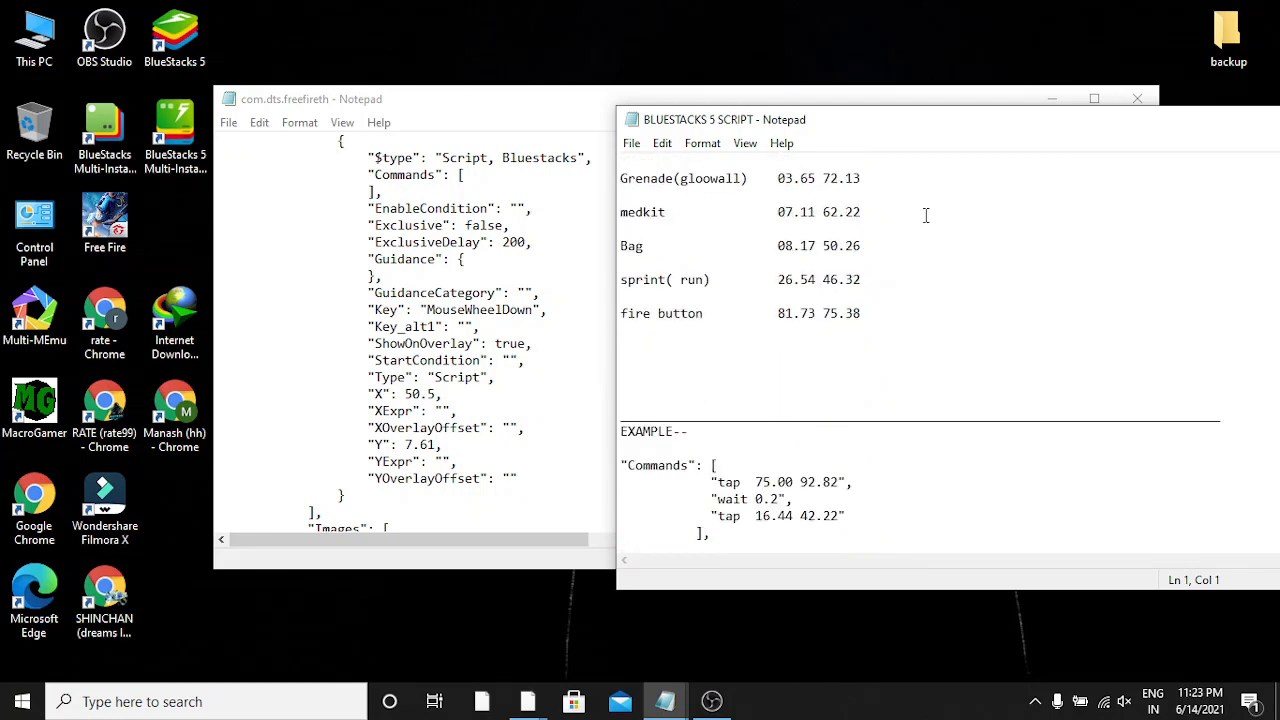
pyautogui.moveTo(618, 431); pyautogui.dragTo(688, 431)
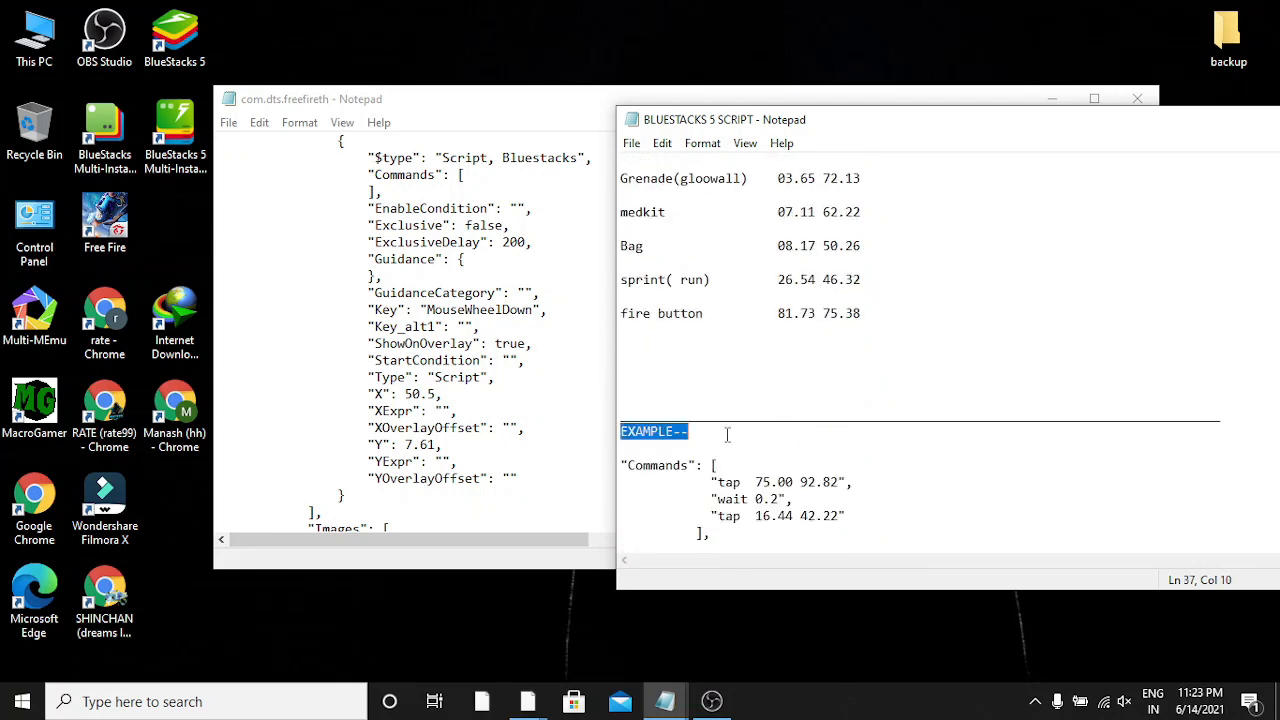
pyautogui.click(716, 465)
pyautogui.moveTo(620, 465); pyautogui.dragTo(801, 533)
pyautogui.click(730, 517)
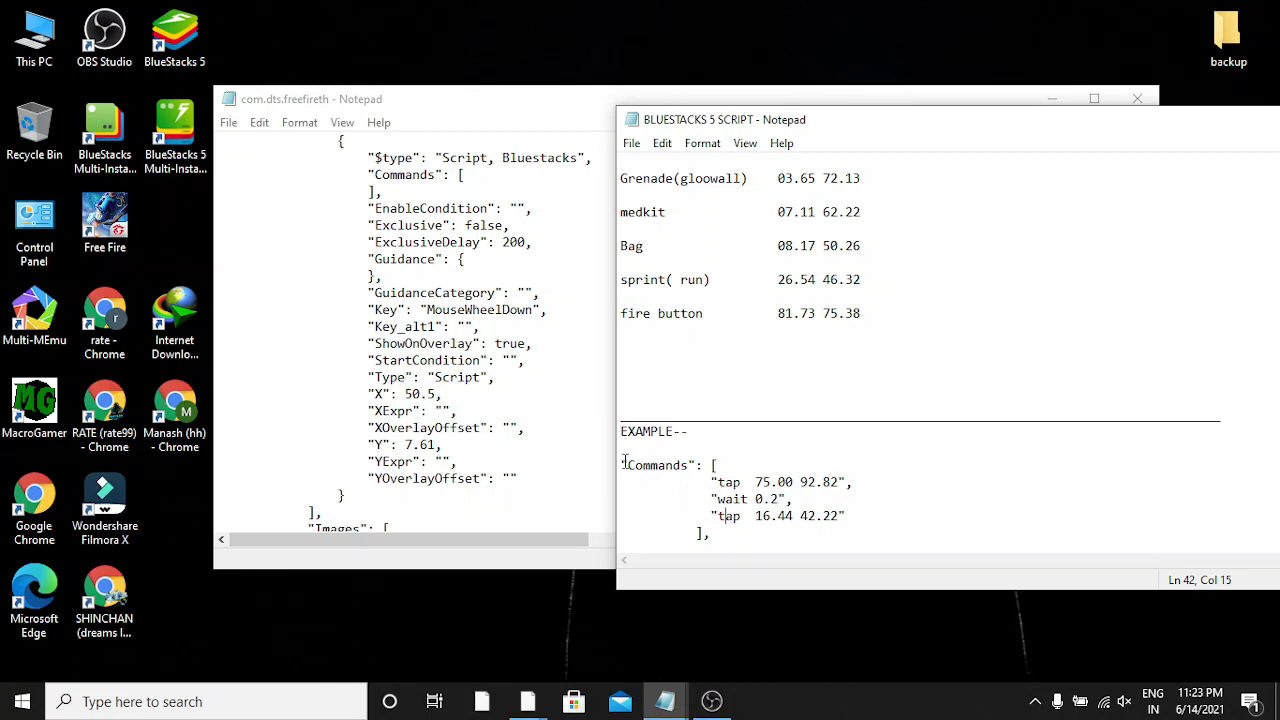
# Replace the StartCondition line of the MouseWheelDown script entry with the example's "Commands": [ line and start a new line below
pyautogui.moveTo(622, 462); pyautogui.dragTo(716, 468)
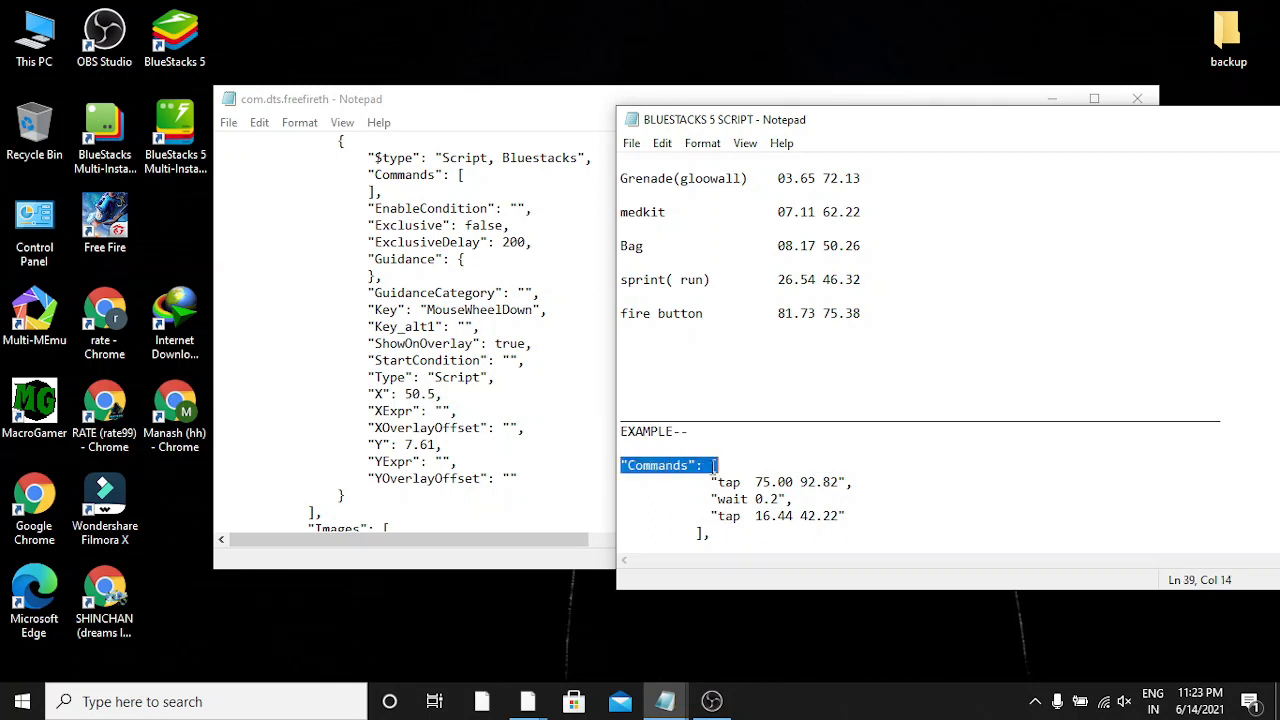
pyautogui.rightClick(687, 474)
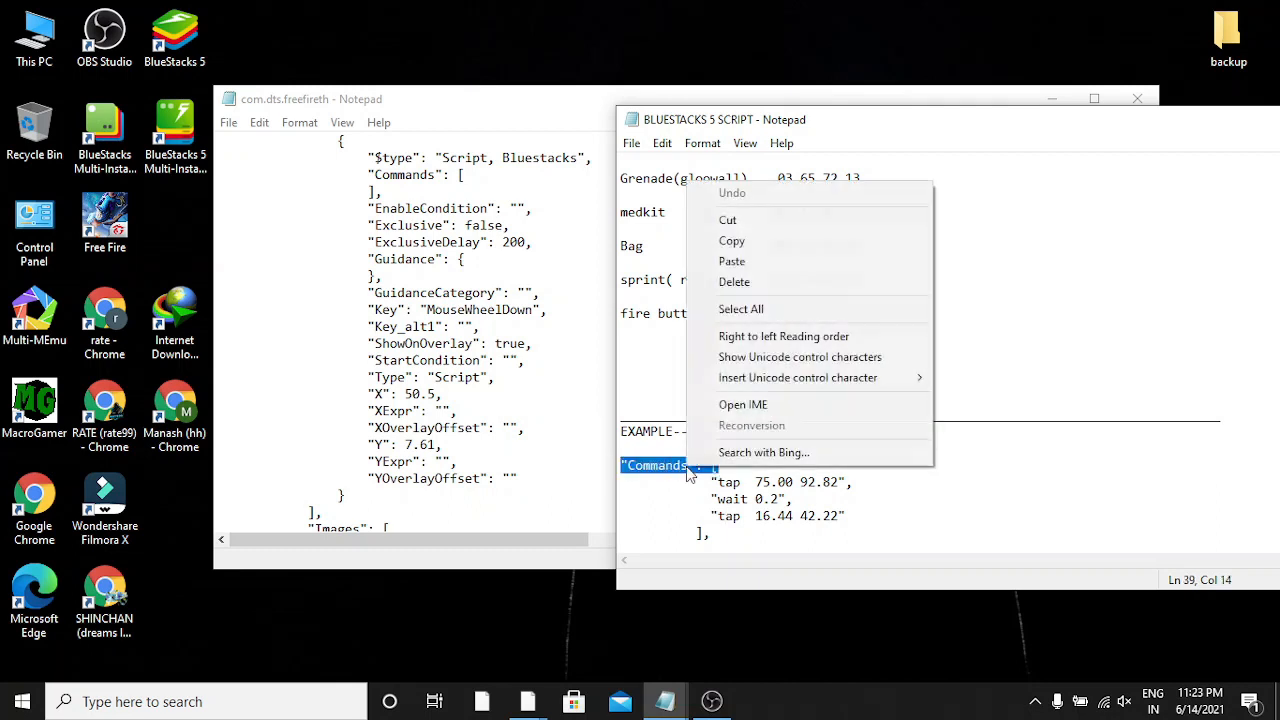
pyautogui.click(743, 250)
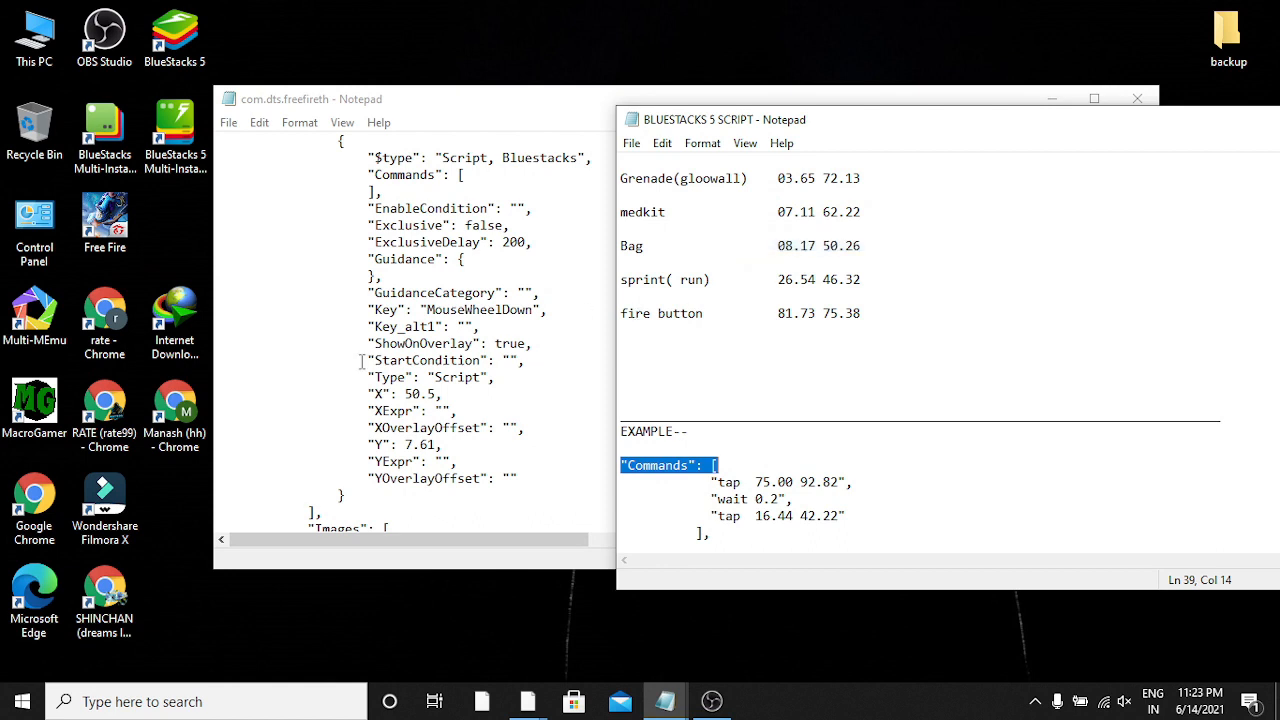
pyautogui.moveTo(366, 360); pyautogui.dragTo(532, 361)
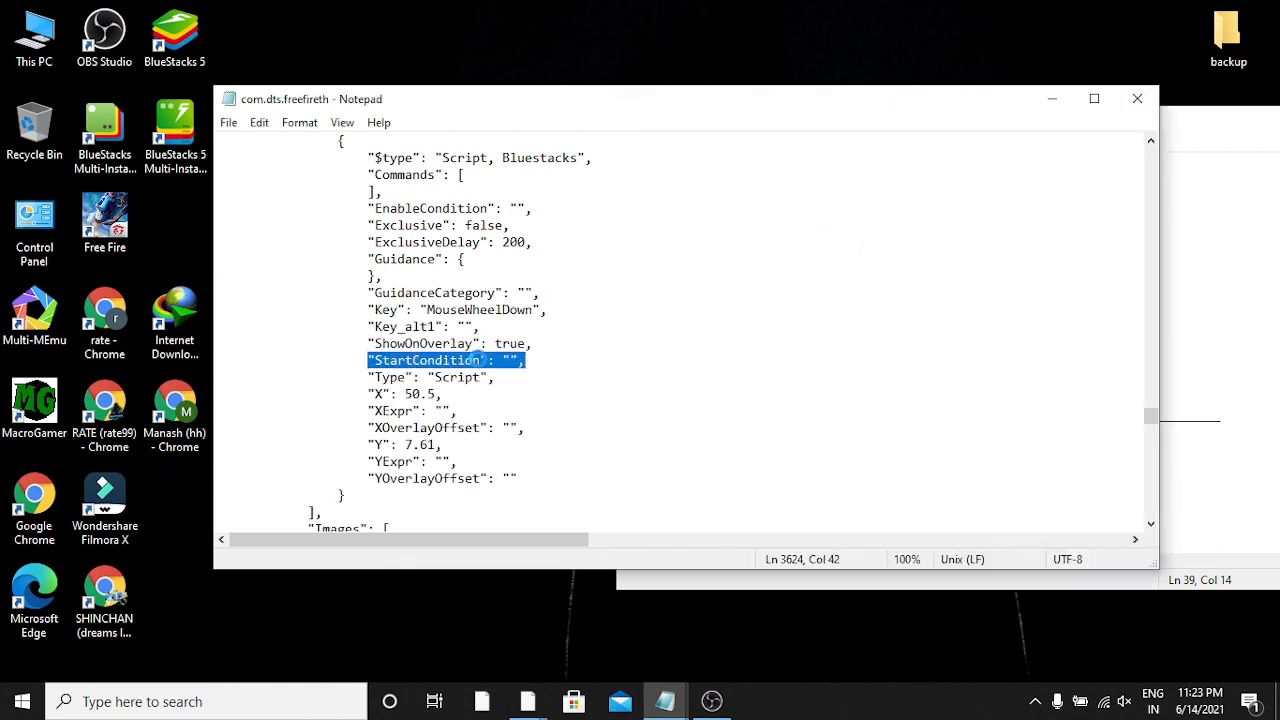
pyautogui.hotkey('ctrl', 'v')
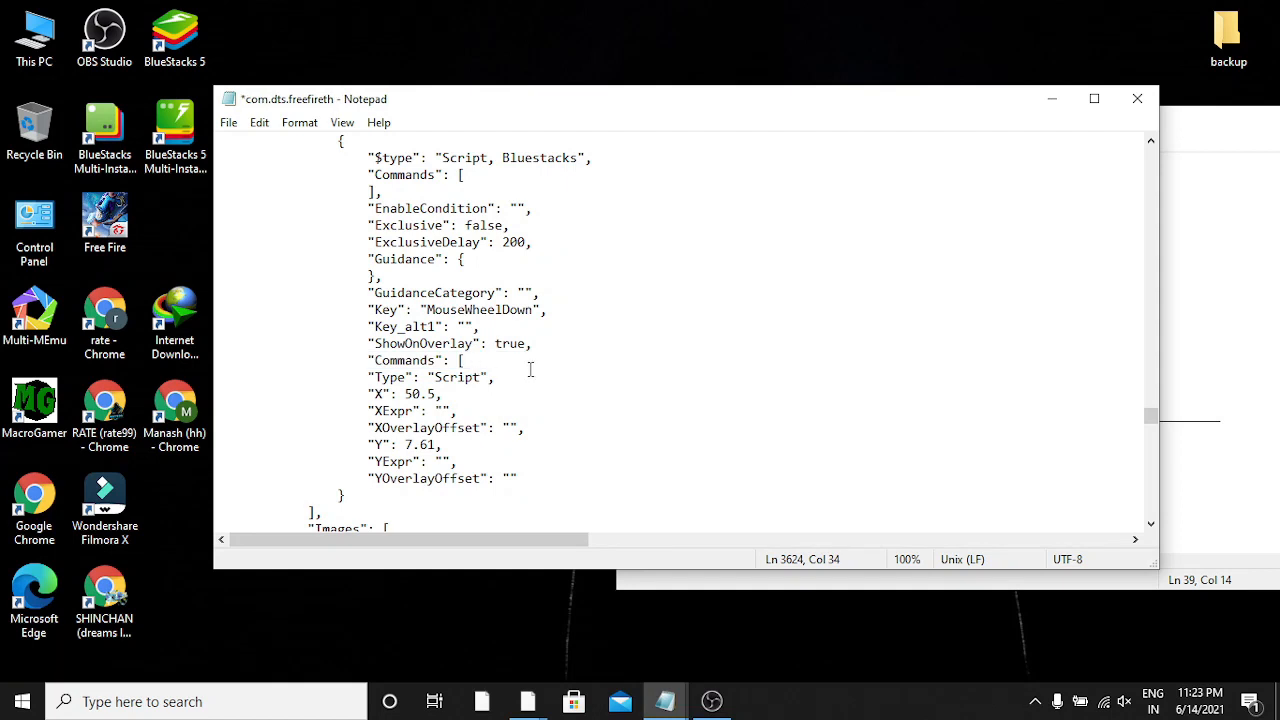
pyautogui.press('Return')
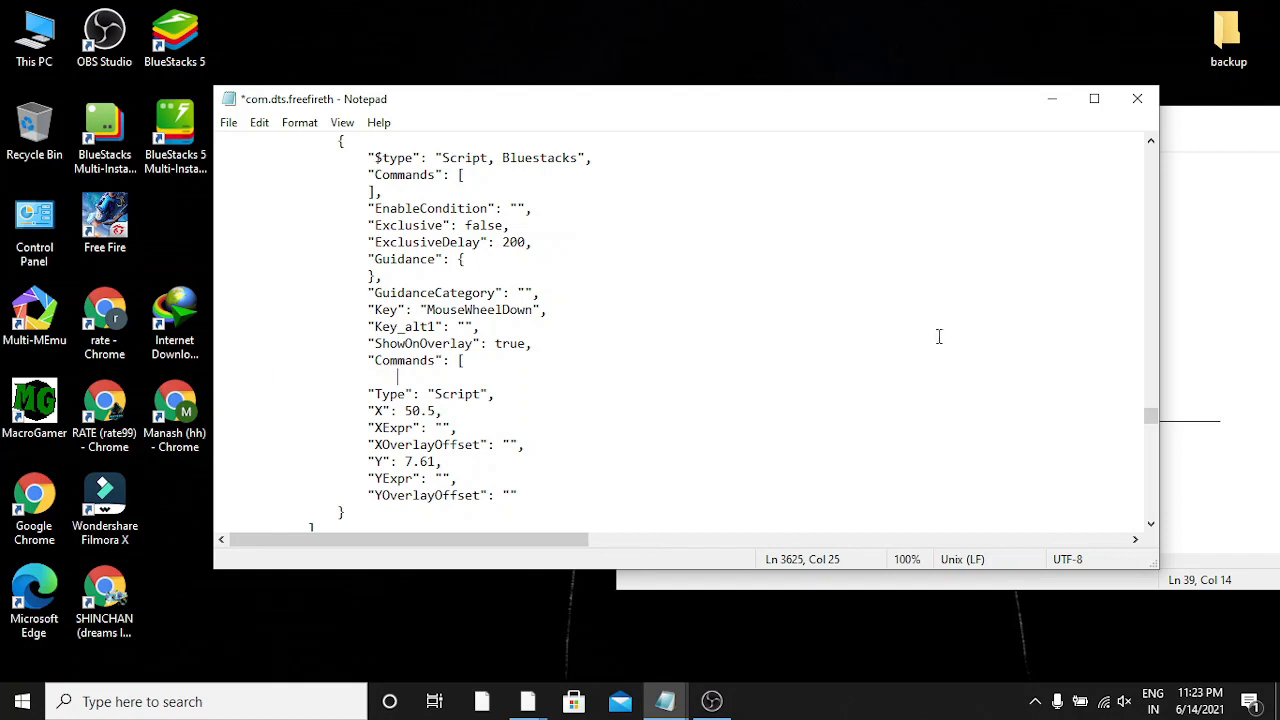
# Copy the example's "tap 75.00 92.82", line onto the empty line under the new Commands line in the configuration file
pyautogui.click(1208, 308)
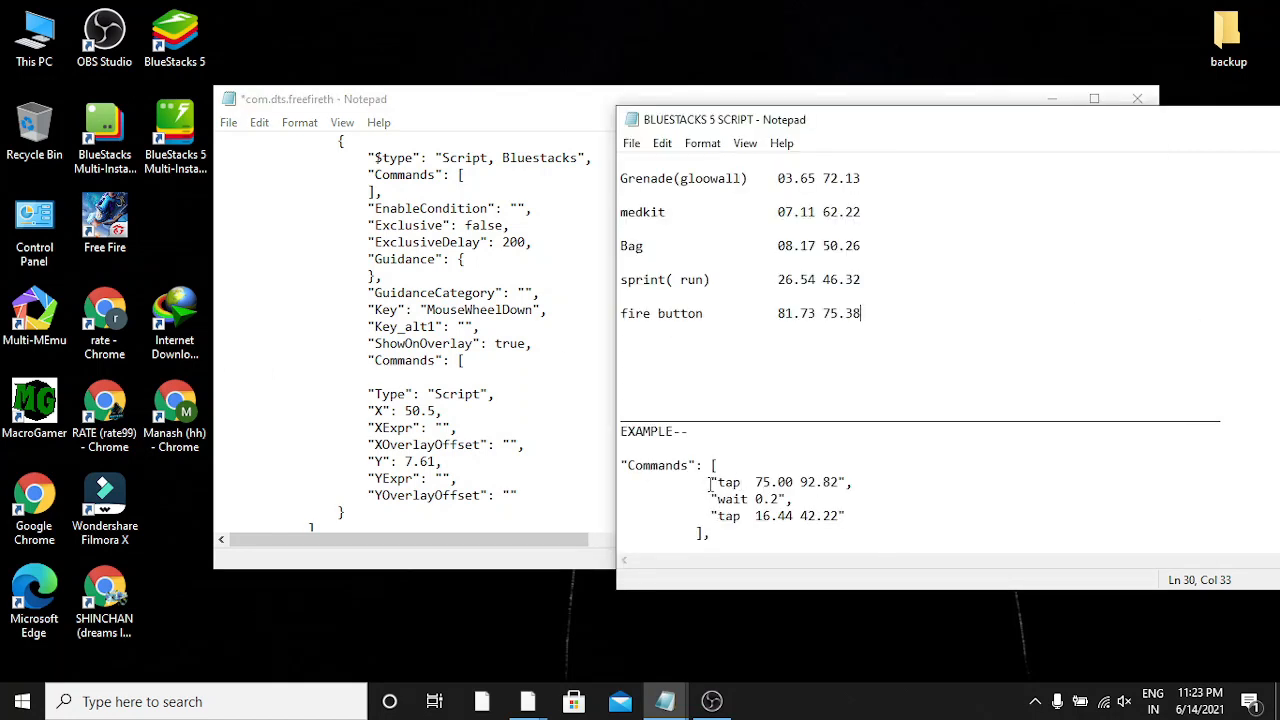
pyautogui.moveTo(711, 484); pyautogui.dragTo(856, 484)
pyautogui.rightClick(790, 483)
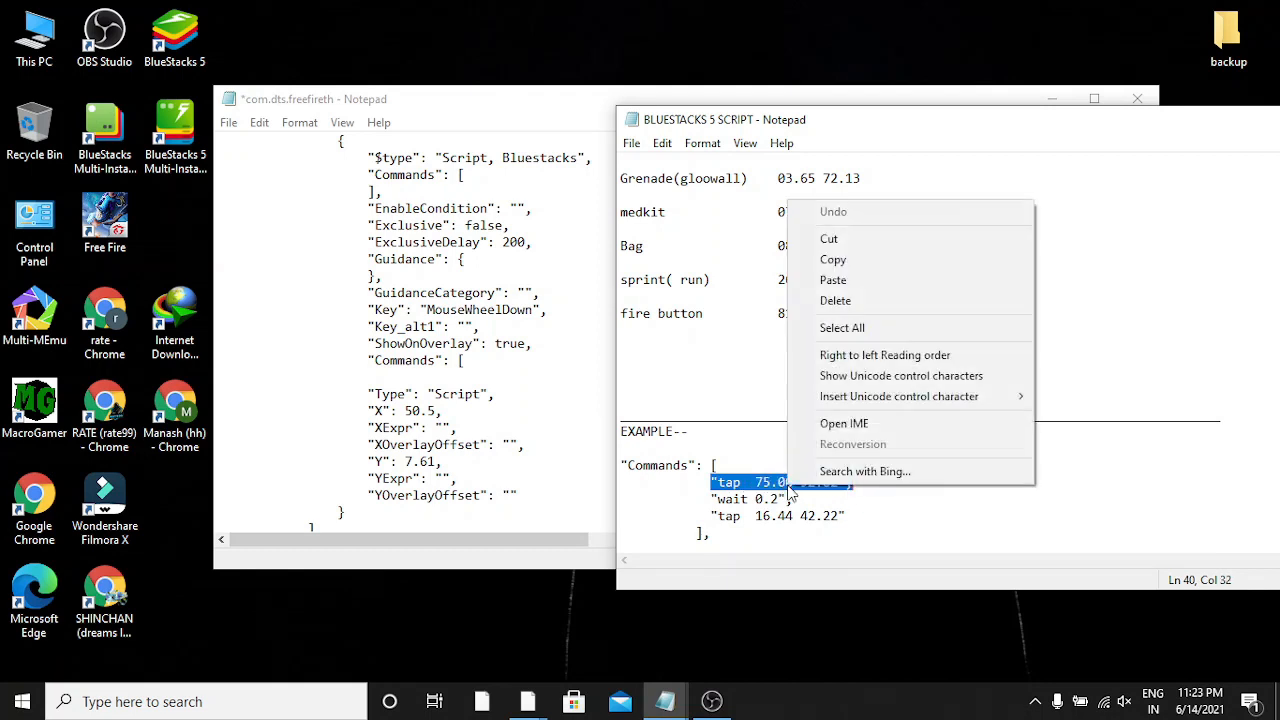
pyautogui.click(826, 262)
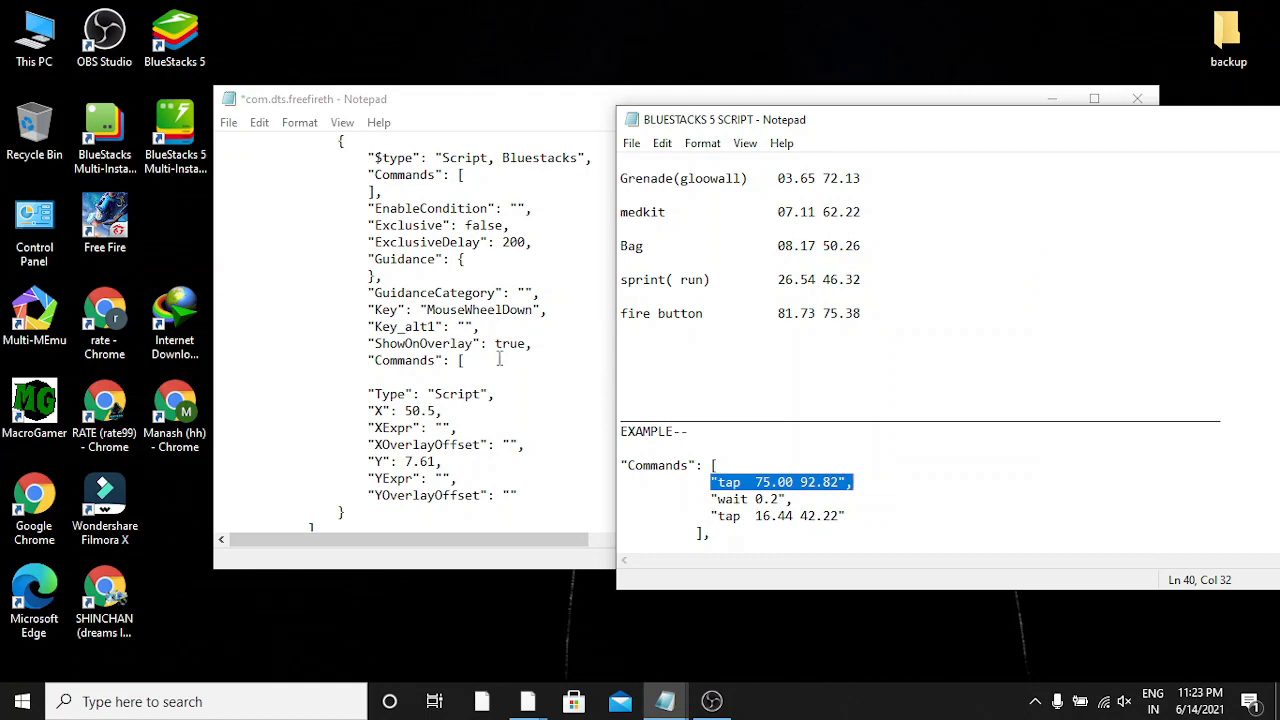
pyautogui.click(476, 362)
pyautogui.click(418, 377)
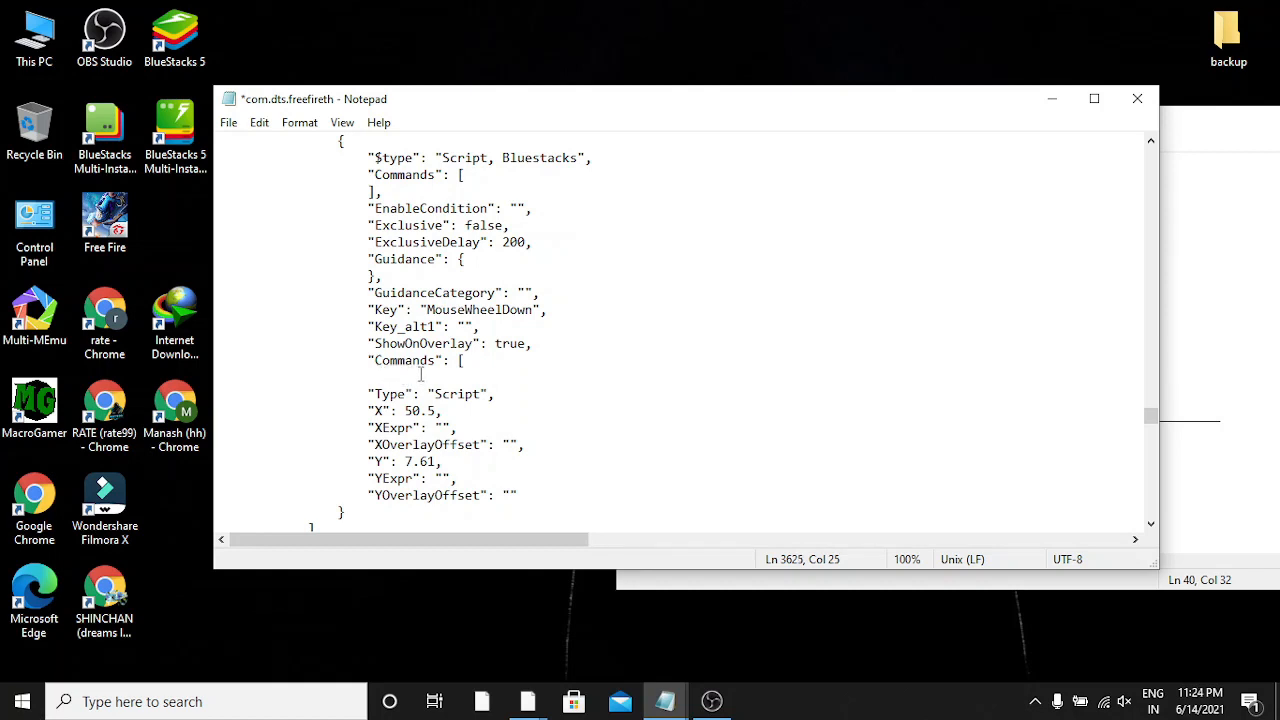
pyautogui.hotkey('ctrl', 'v')
# Delete the coordinates from the pasted tap command and select the fire button's key position in the BLUESTACKS 5 SCRIPT file
pyautogui.moveTo(444, 378); pyautogui.dragTo(525, 377)
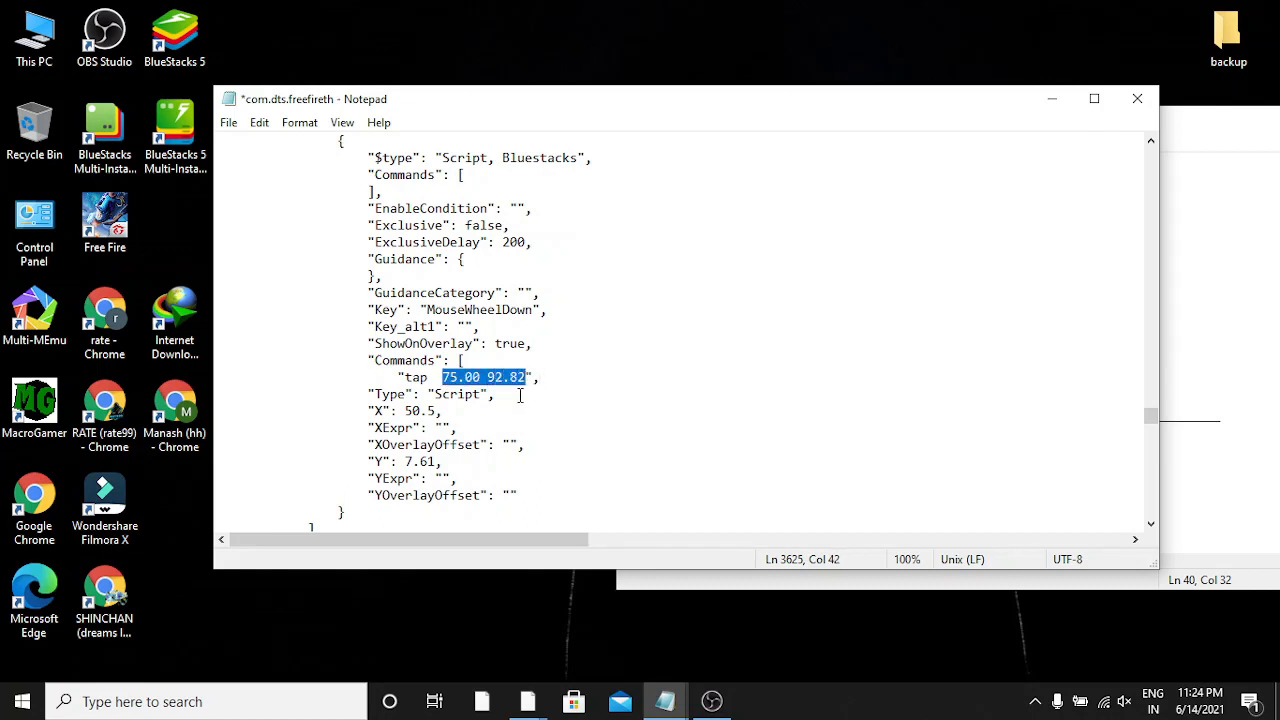
pyautogui.press('BackSpace')
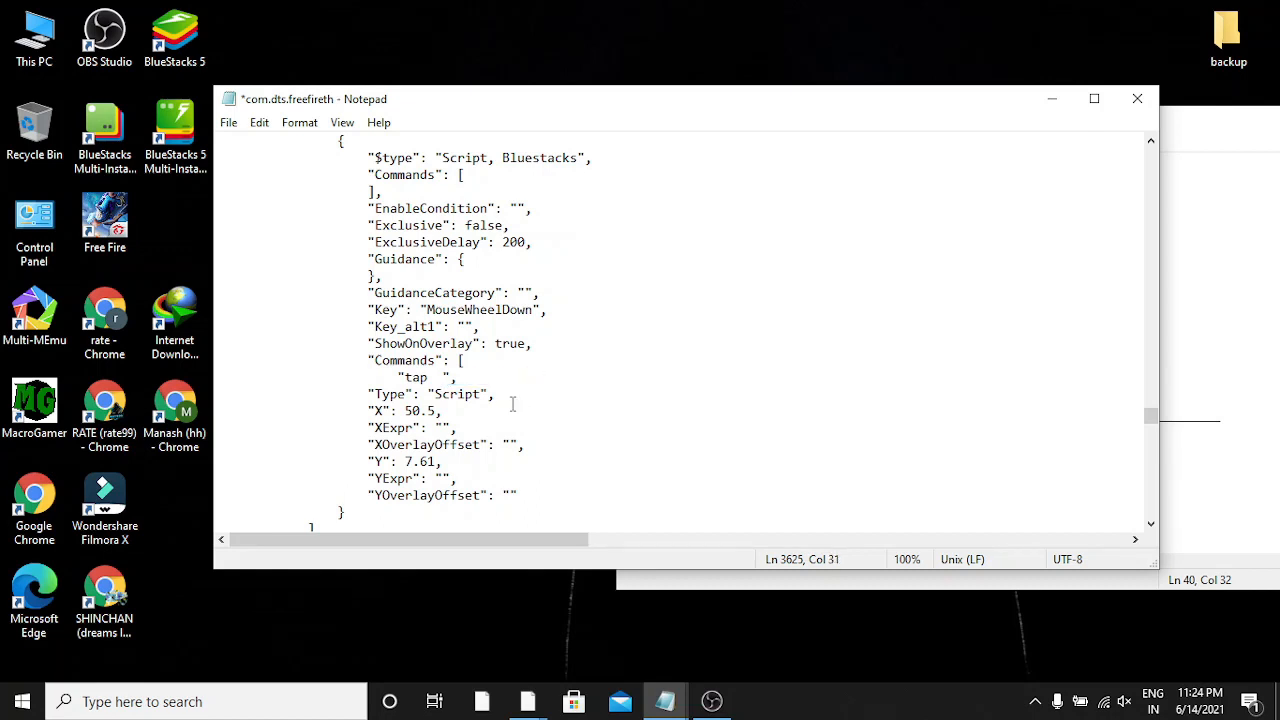
pyautogui.click(1214, 255)
pyautogui.scroll(7, 1066, 308)
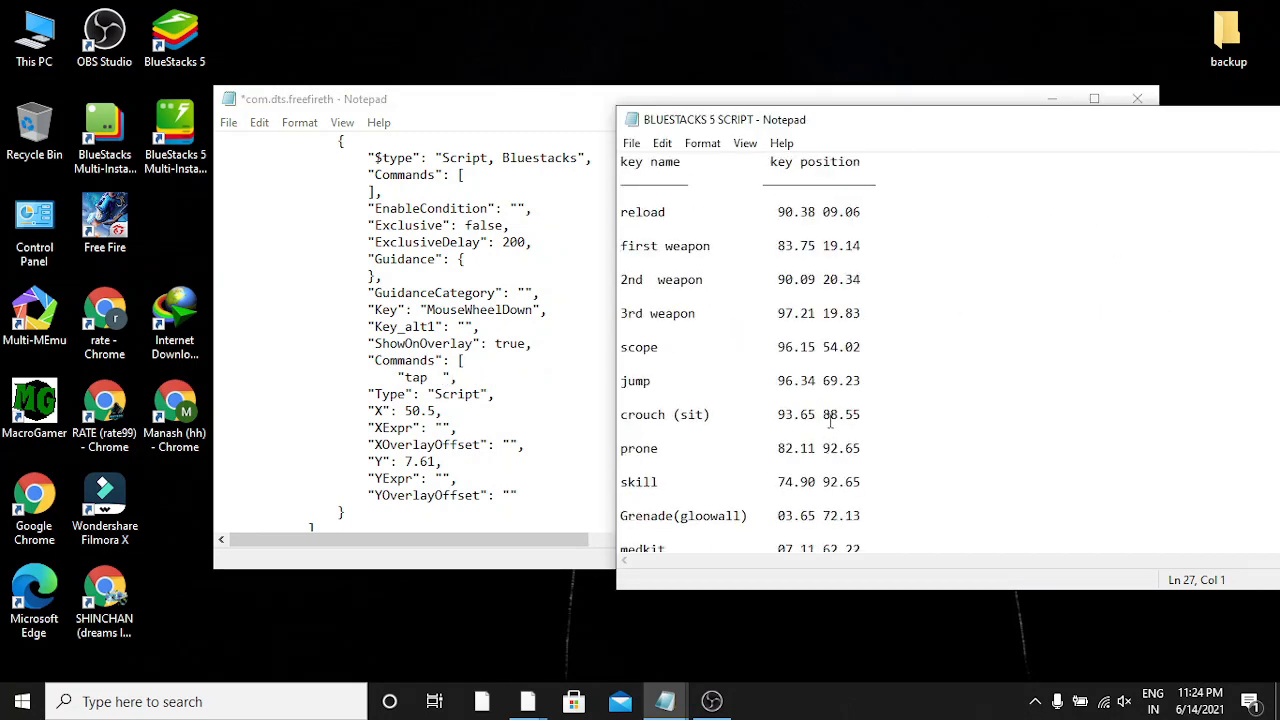
pyautogui.scroll(-2, 735, 475)
pyautogui.scroll(-2, 711, 530)
pyautogui.scroll(1, 640, 522)
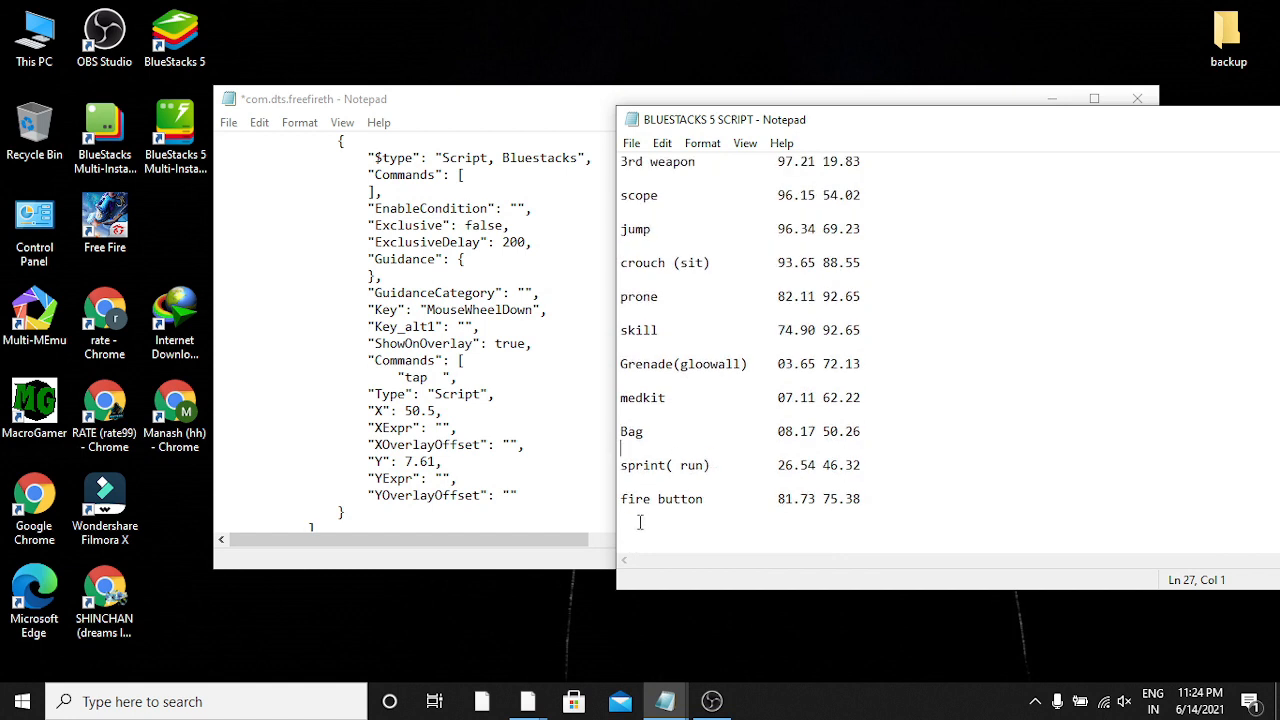
pyautogui.click(644, 499)
pyautogui.moveTo(618, 503); pyautogui.dragTo(864, 505)
pyautogui.click(898, 508)
pyautogui.moveTo(780, 503); pyautogui.dragTo(860, 505)
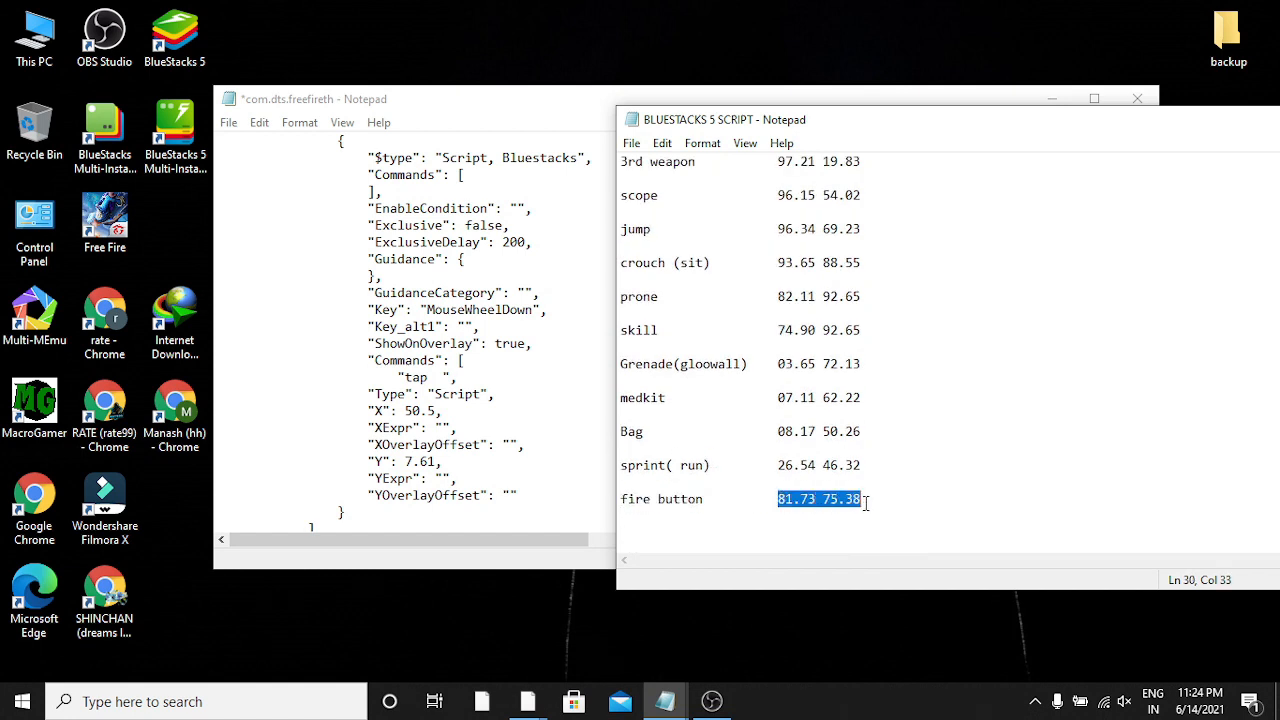
pyautogui.rightClick(856, 503)
pyautogui.click(896, 298)
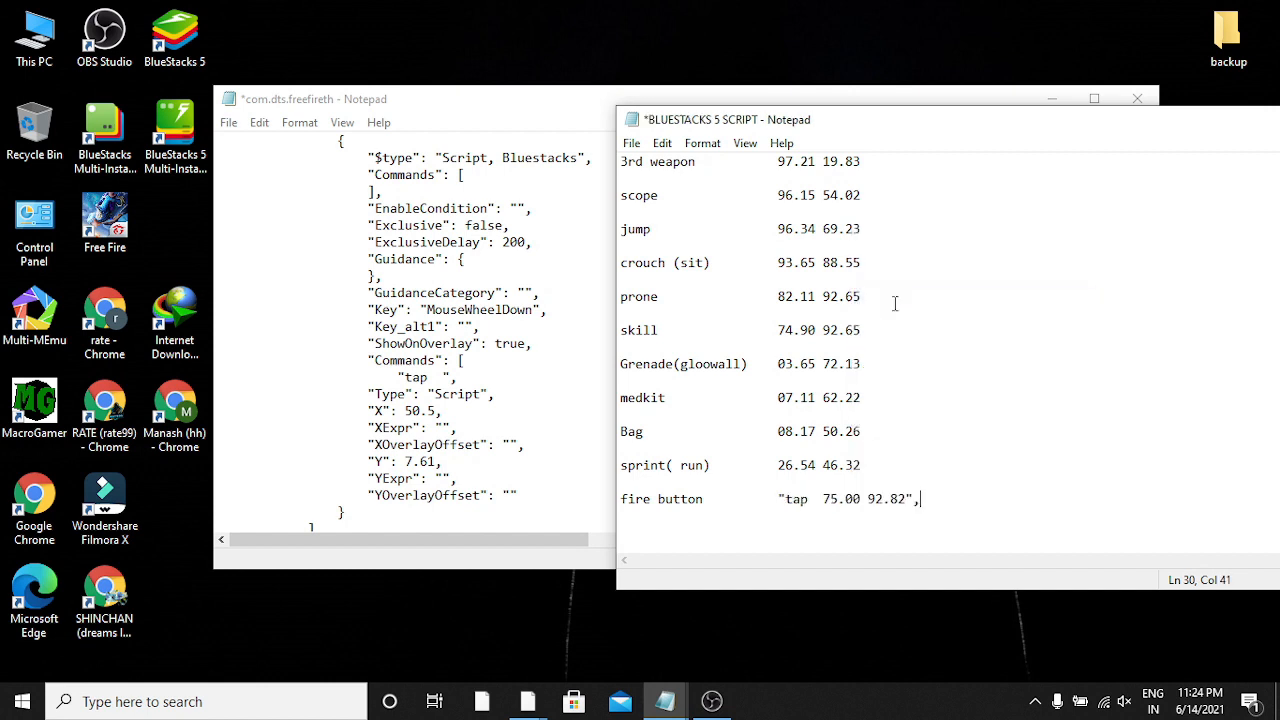
pyautogui.hotkey('ctrl', 'z')
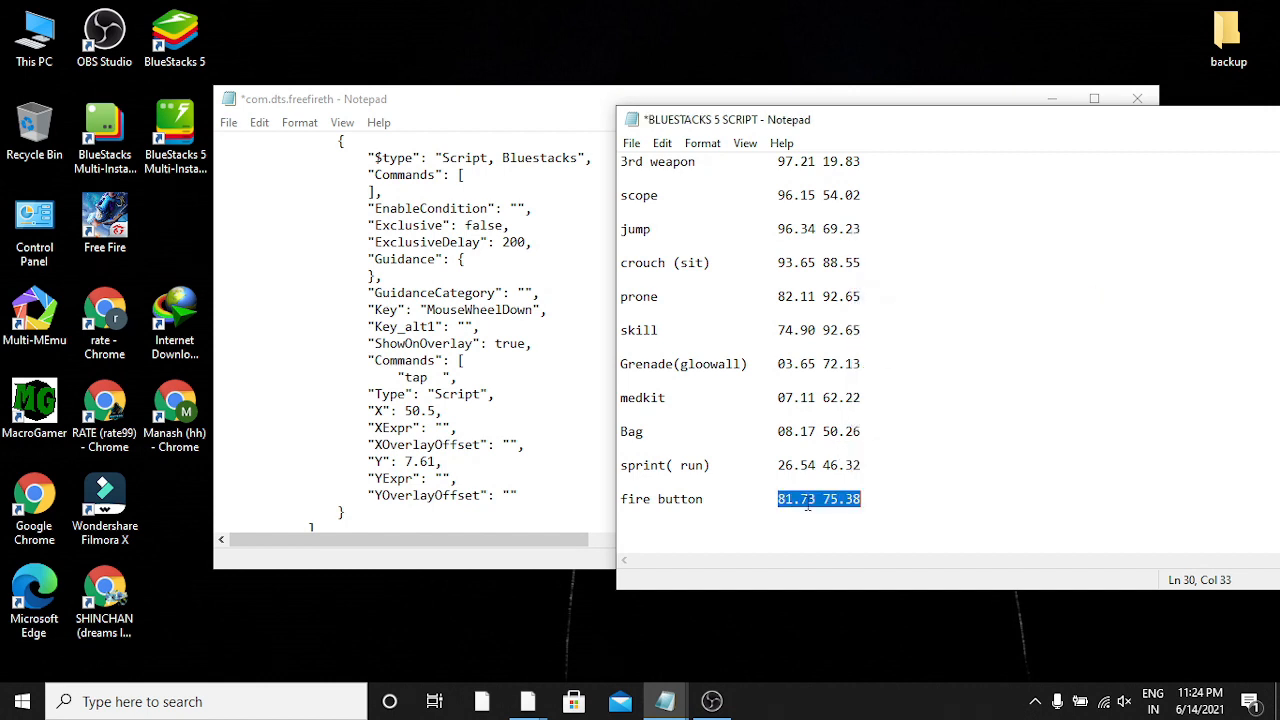
# Copy the fire button position 81.73 75.38 into the tap command and start a new line below it
pyautogui.rightClick(813, 500)
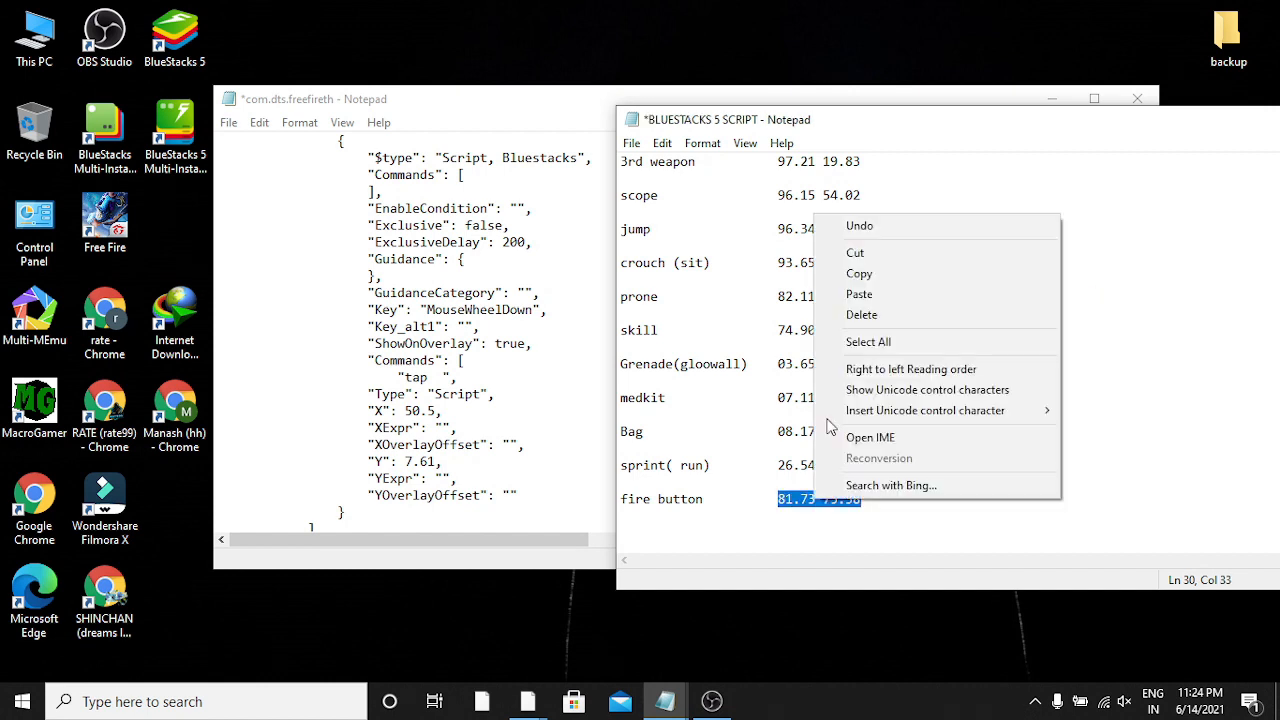
pyautogui.click(856, 276)
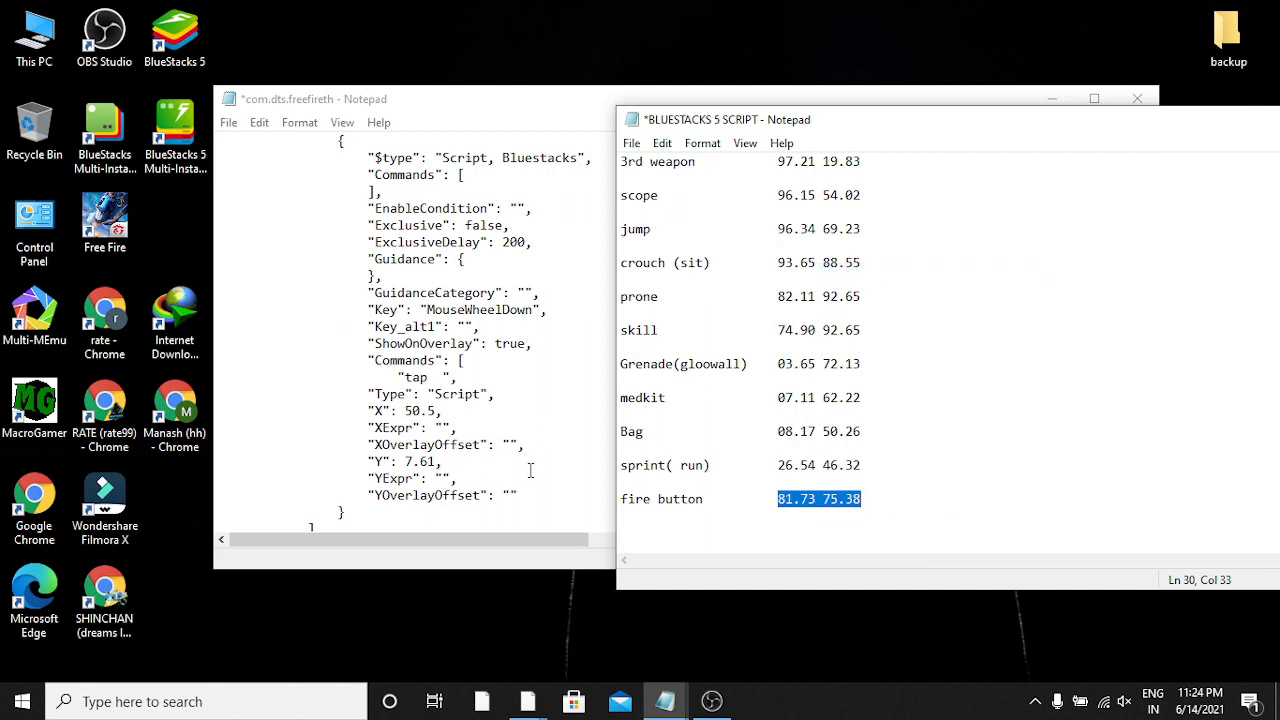
pyautogui.click(442, 377)
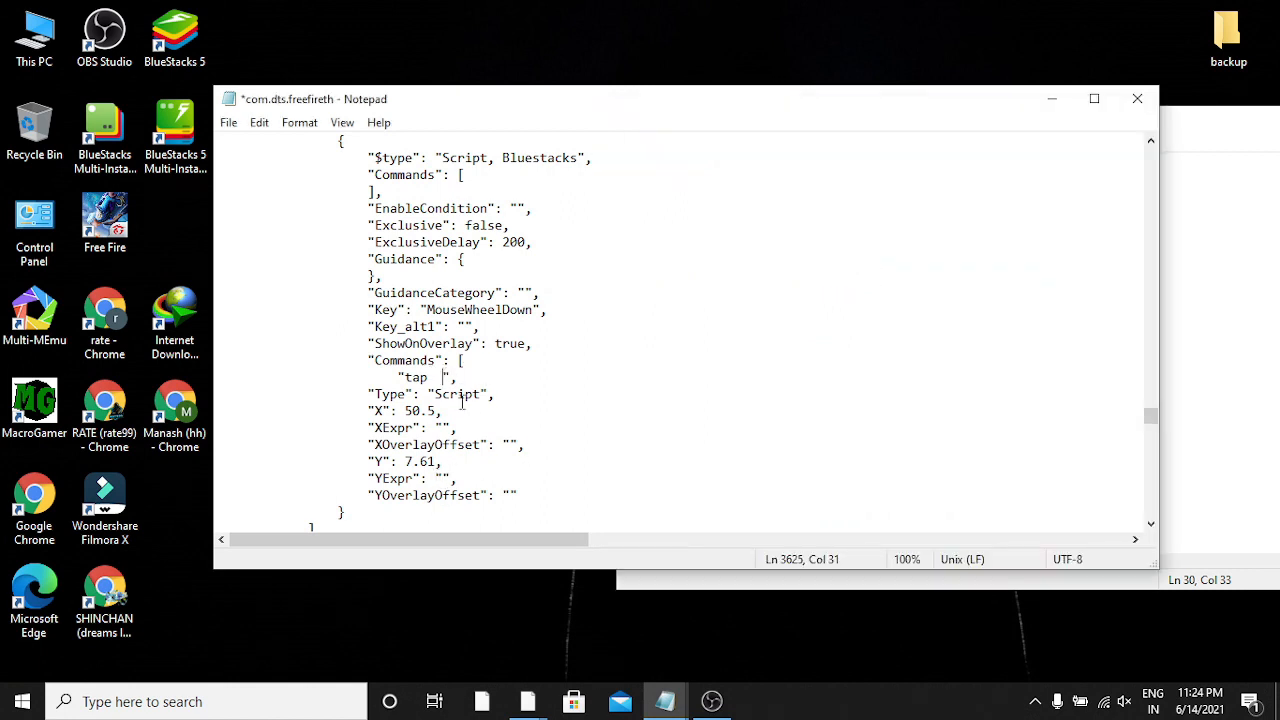
pyautogui.hotkey('ctrl', 'v')
pyautogui.click(559, 376)
pyautogui.press('Return')
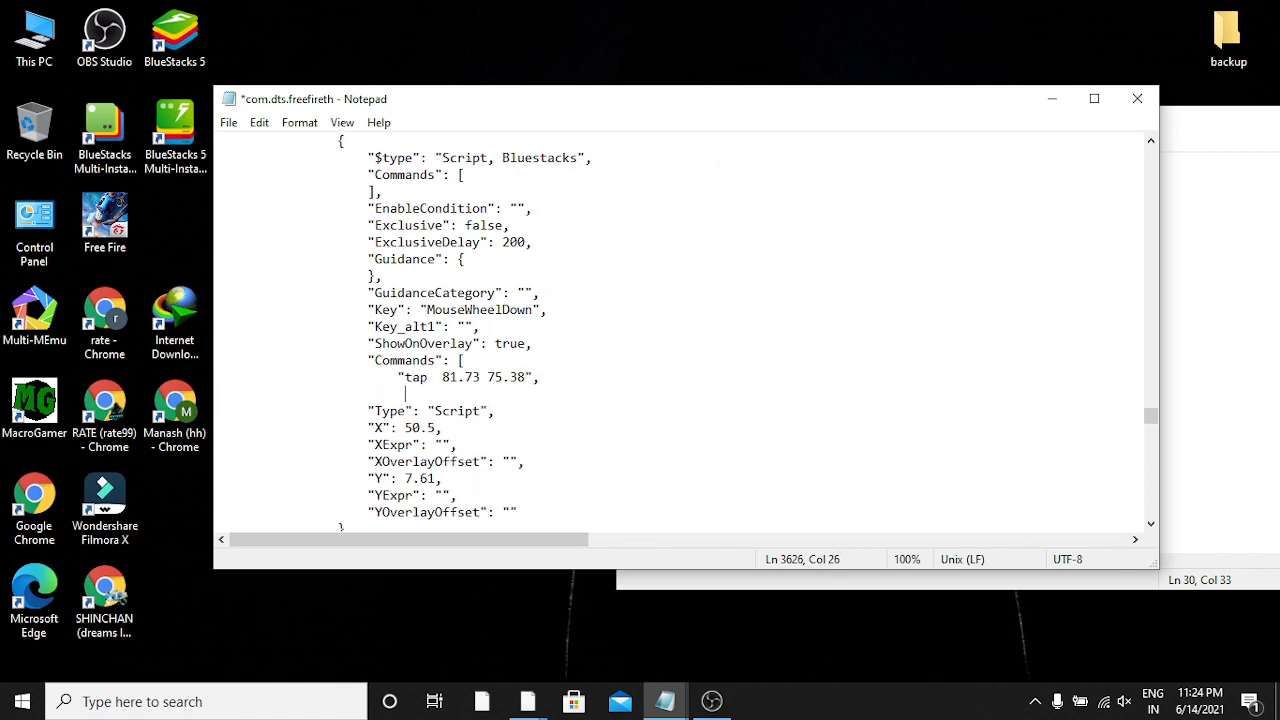
# Copy the example's "wait 0.2", line onto the empty line below the tap command
pyautogui.click(1174, 382)
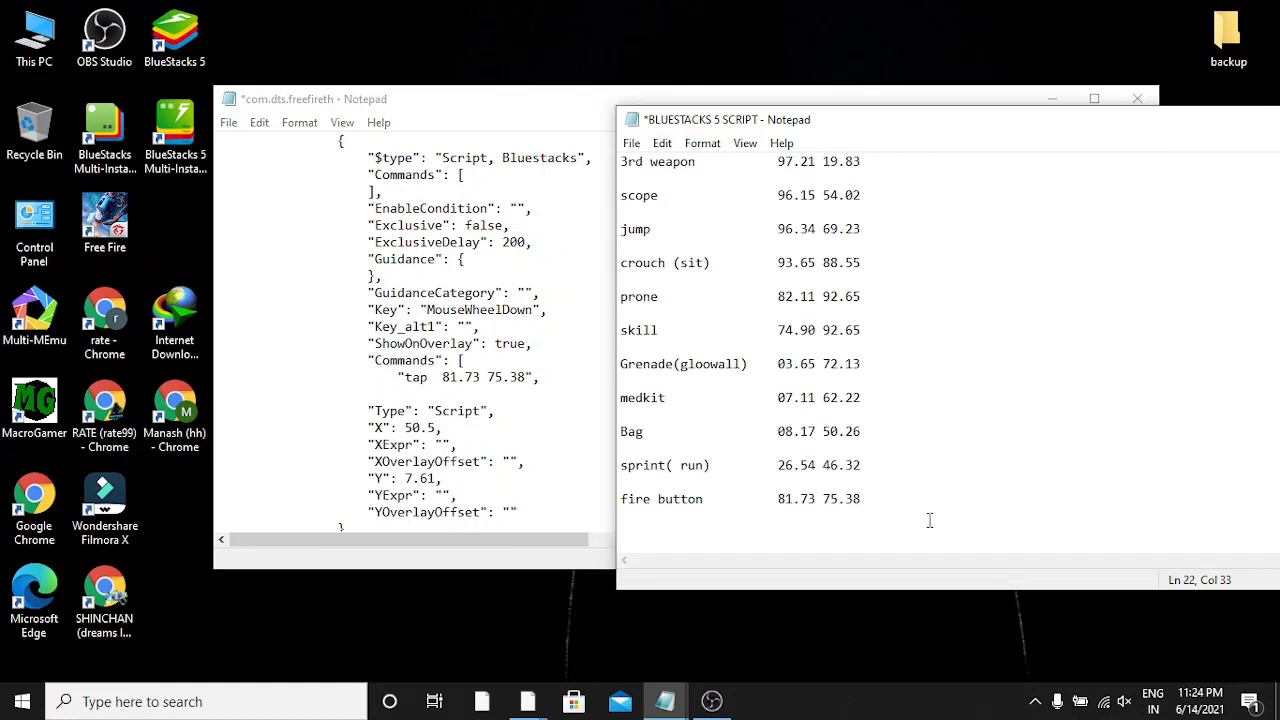
pyautogui.scroll(-4, 964, 430)
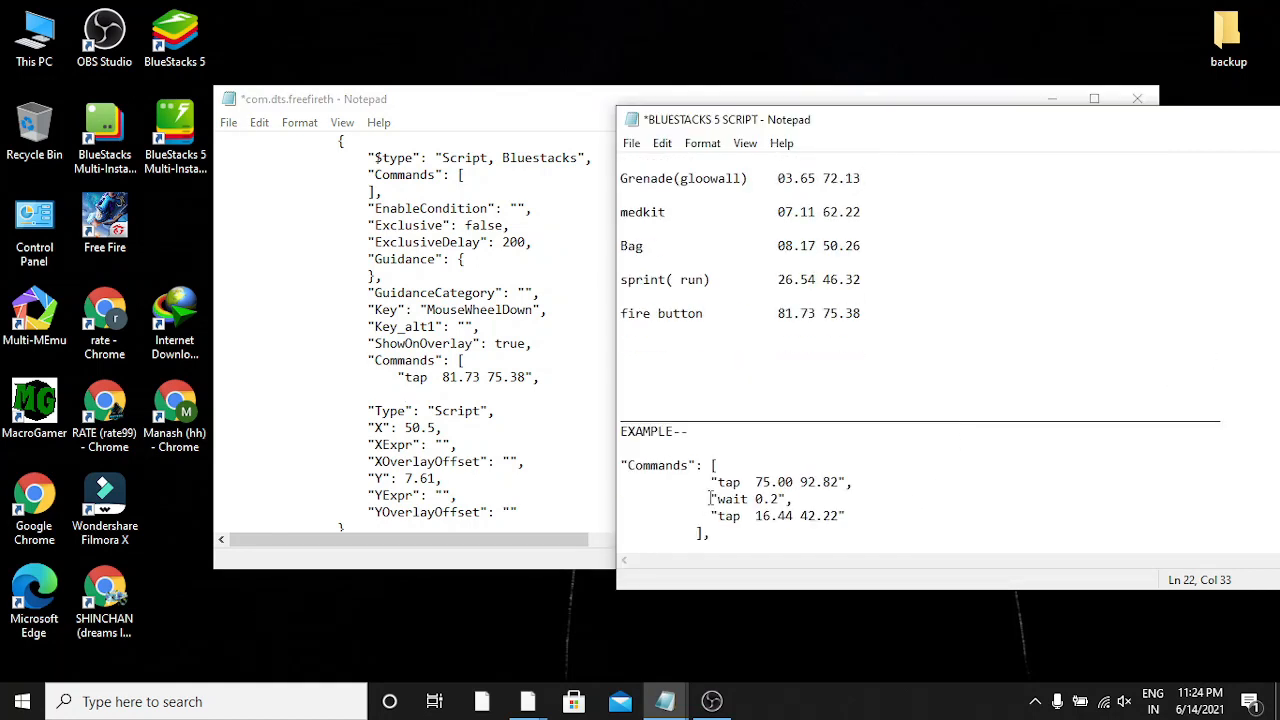
pyautogui.moveTo(712, 497); pyautogui.dragTo(792, 498)
pyautogui.rightClick(764, 505)
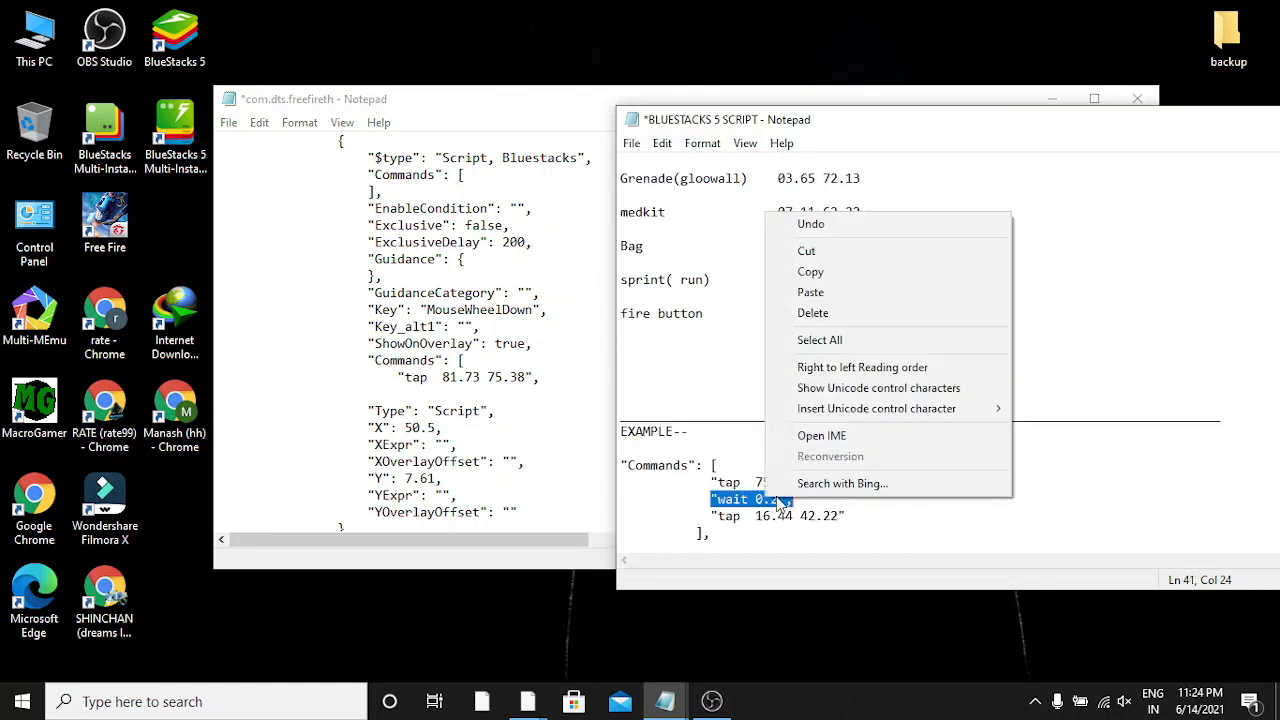
pyautogui.click(838, 272)
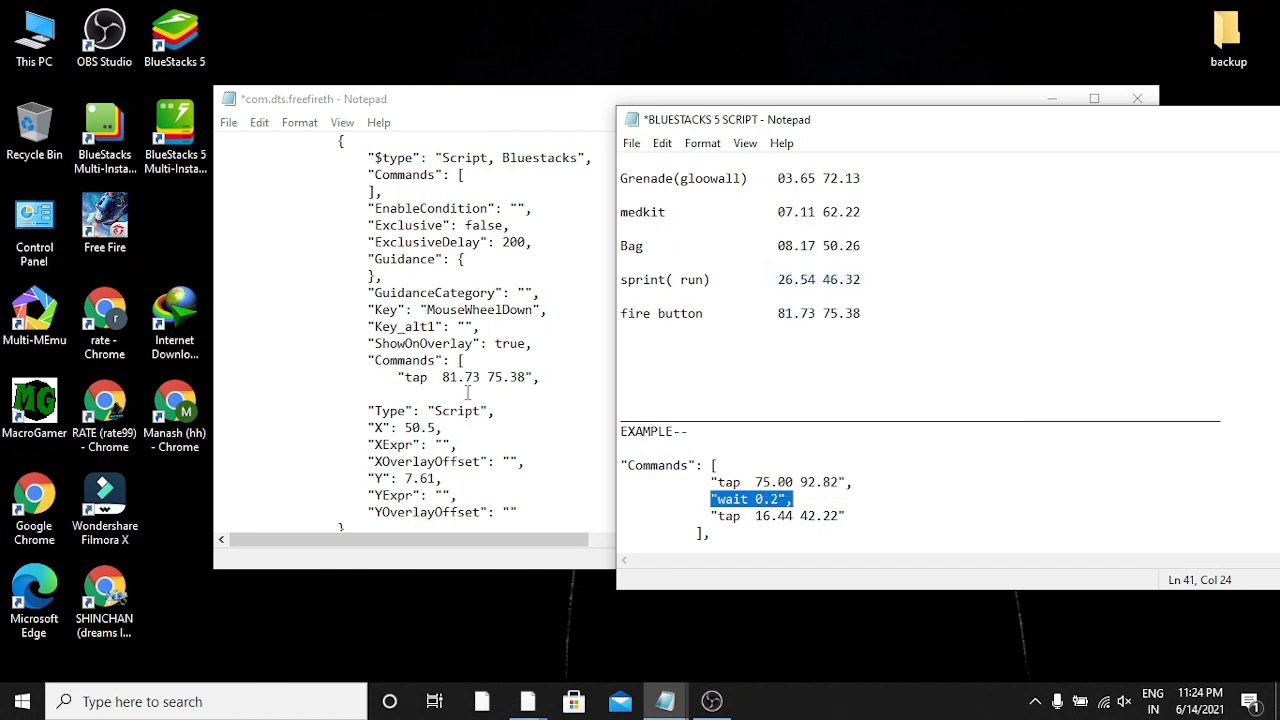
pyautogui.click(407, 392)
pyautogui.hotkey('ctrl', 'v')
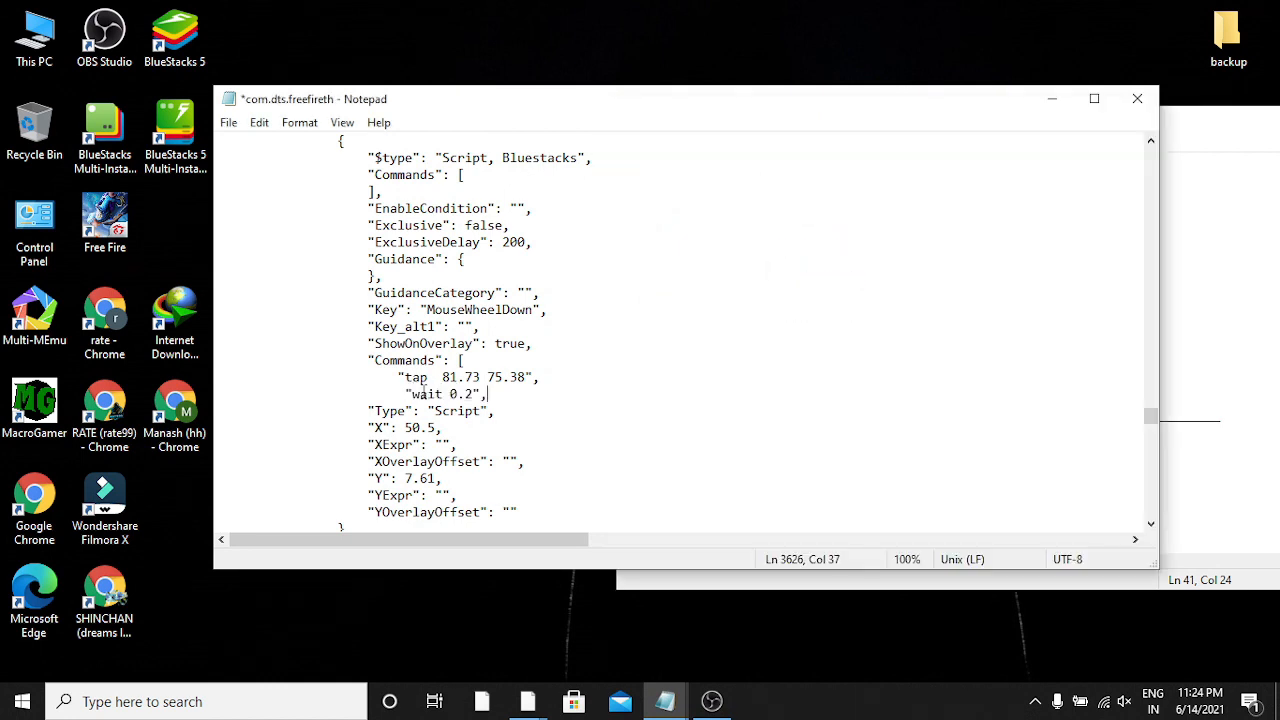
# Set the wait command's value to 10 and start a new line below it
pyautogui.click(463, 393)
pyautogui.moveTo(461, 393)
pyautogui.mouseDown()
pyautogui.moveTo(476, 395)
pyautogui.moveTo(450, 395)
pyautogui.mouseUp()
pyautogui.write('10')
pyautogui.click(491, 396)
pyautogui.press('Return')
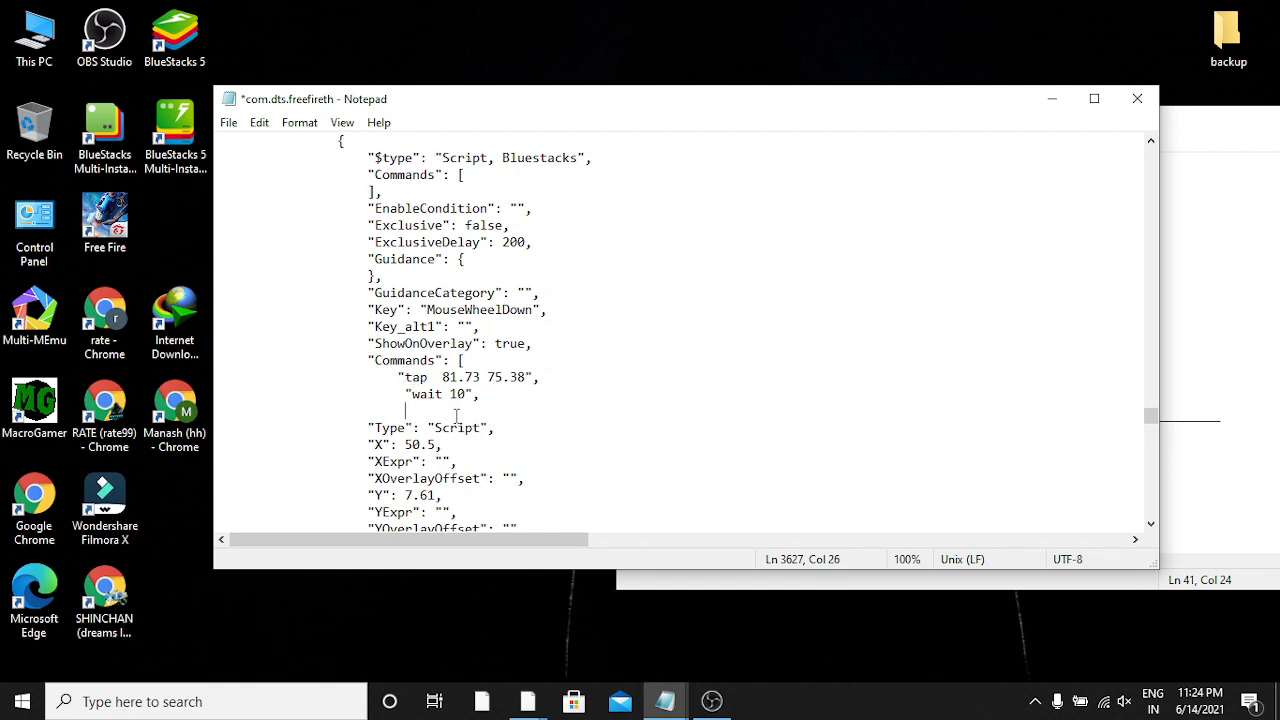
# Copy the example's "tap 75.00 92.82", line from the BLUESTACKS 5 SCRIPT file onto a new line below the "wait 10" command
pyautogui.click(1188, 352)
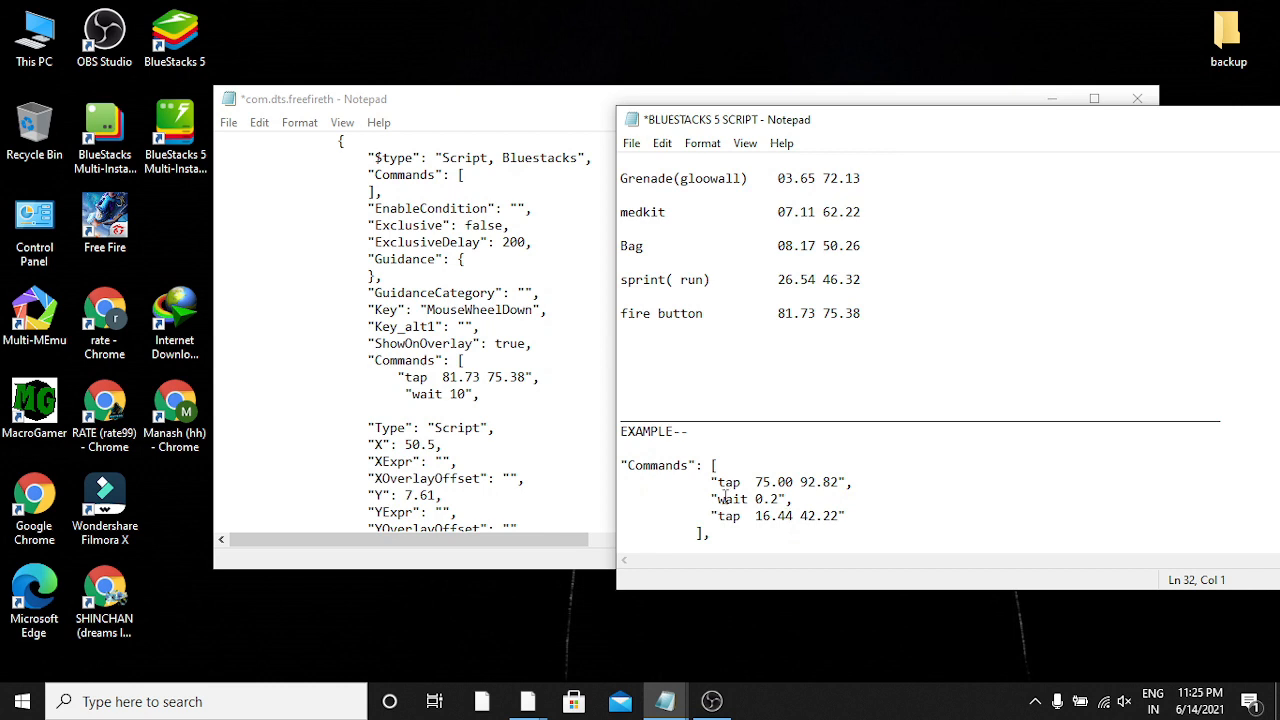
pyautogui.moveTo(711, 482); pyautogui.dragTo(852, 483)
pyautogui.rightClick(797, 495)
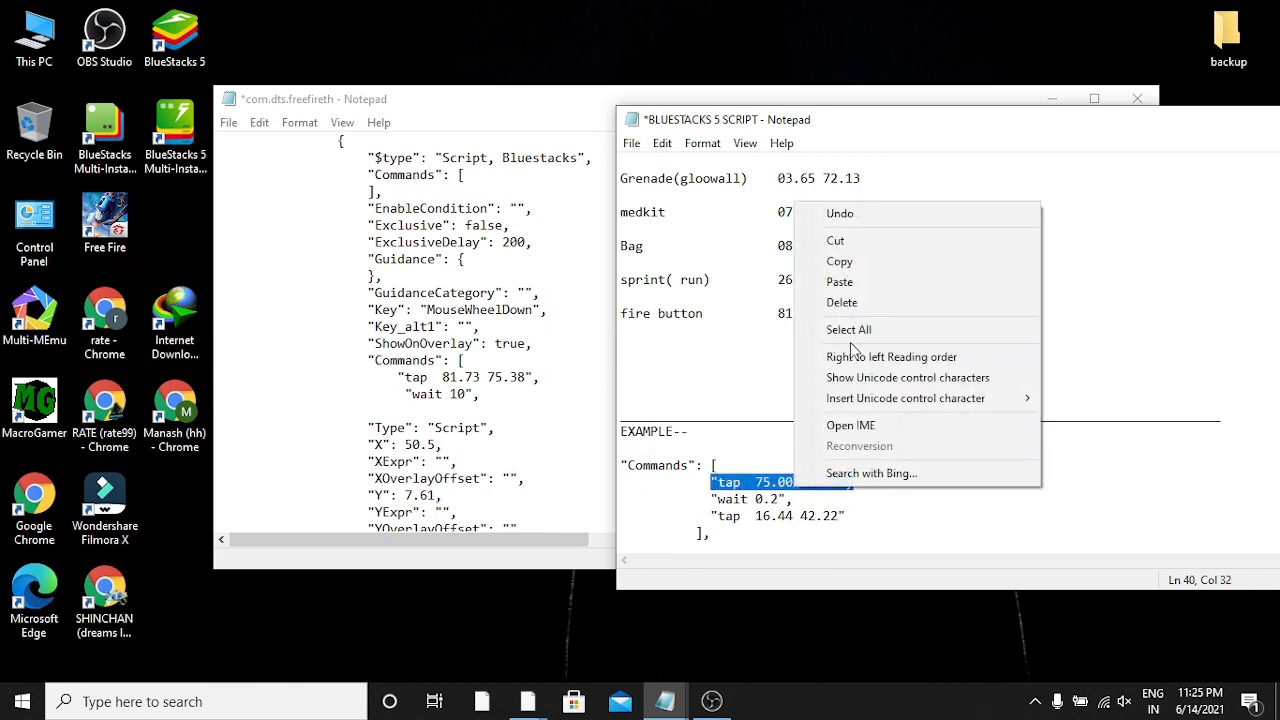
pyautogui.click(840, 261)
pyautogui.click(490, 395)
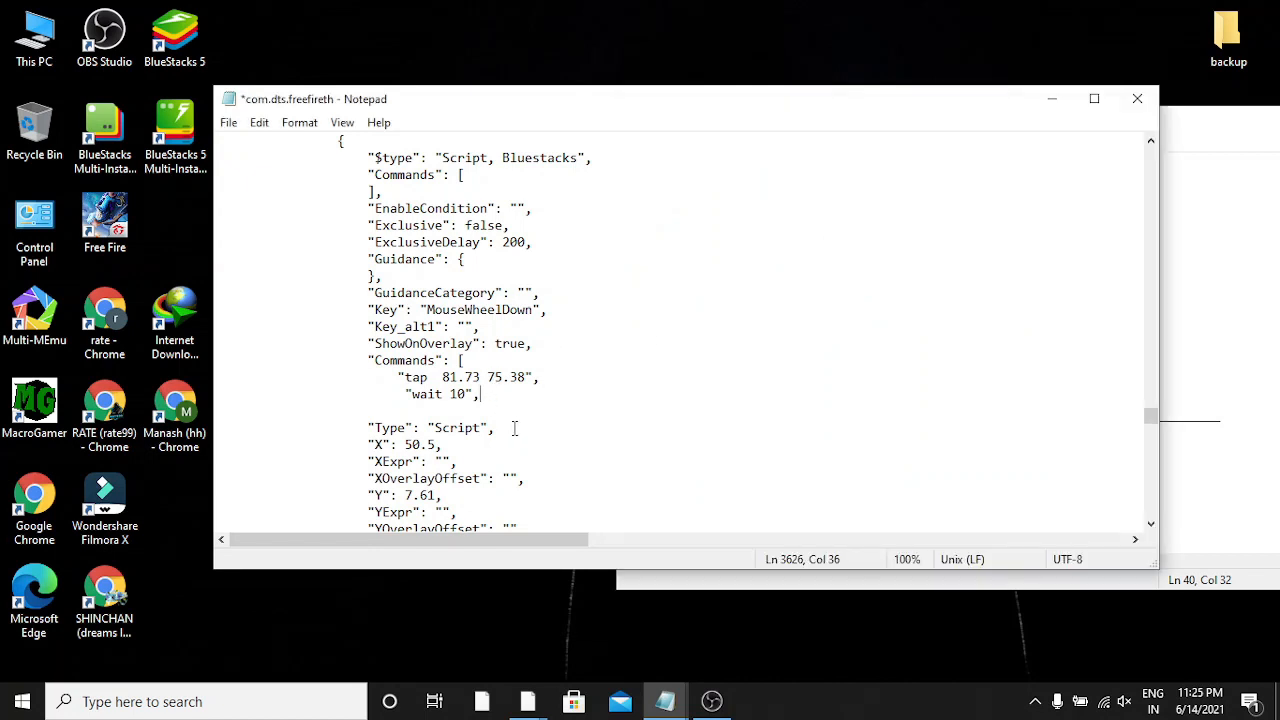
pyautogui.press('Return')
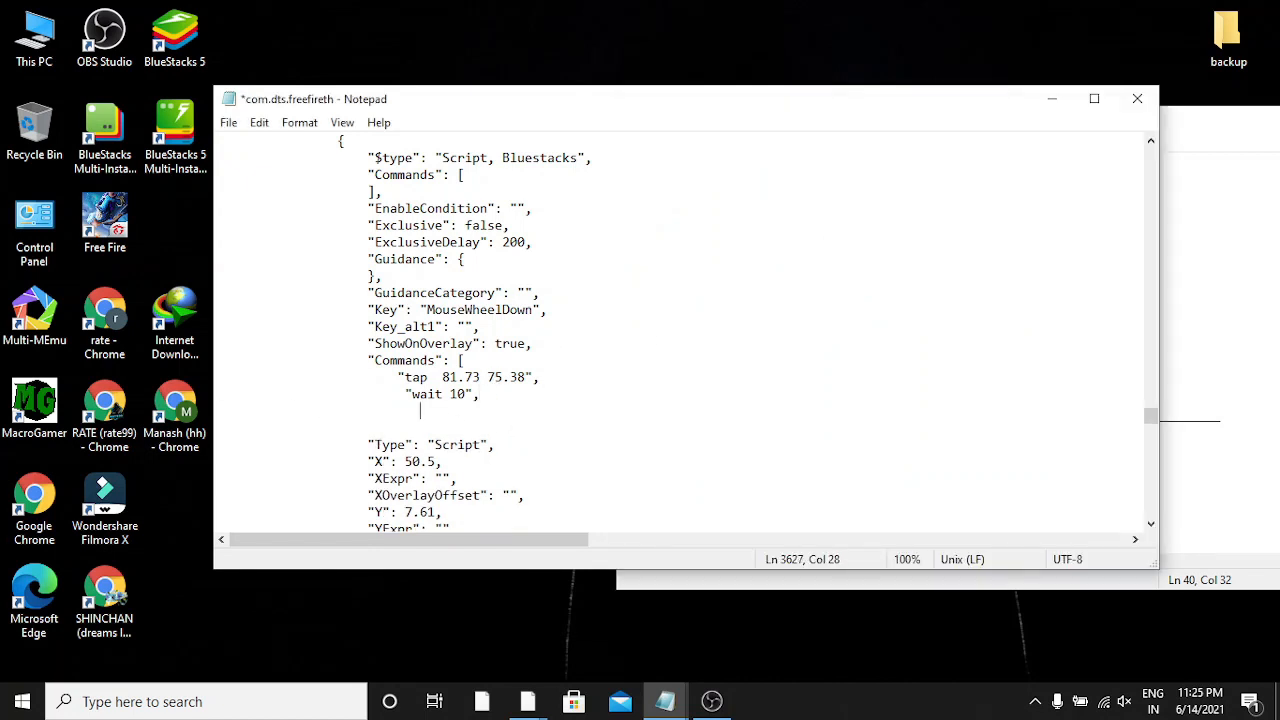
pyautogui.hotkey('ctrl', 'v')
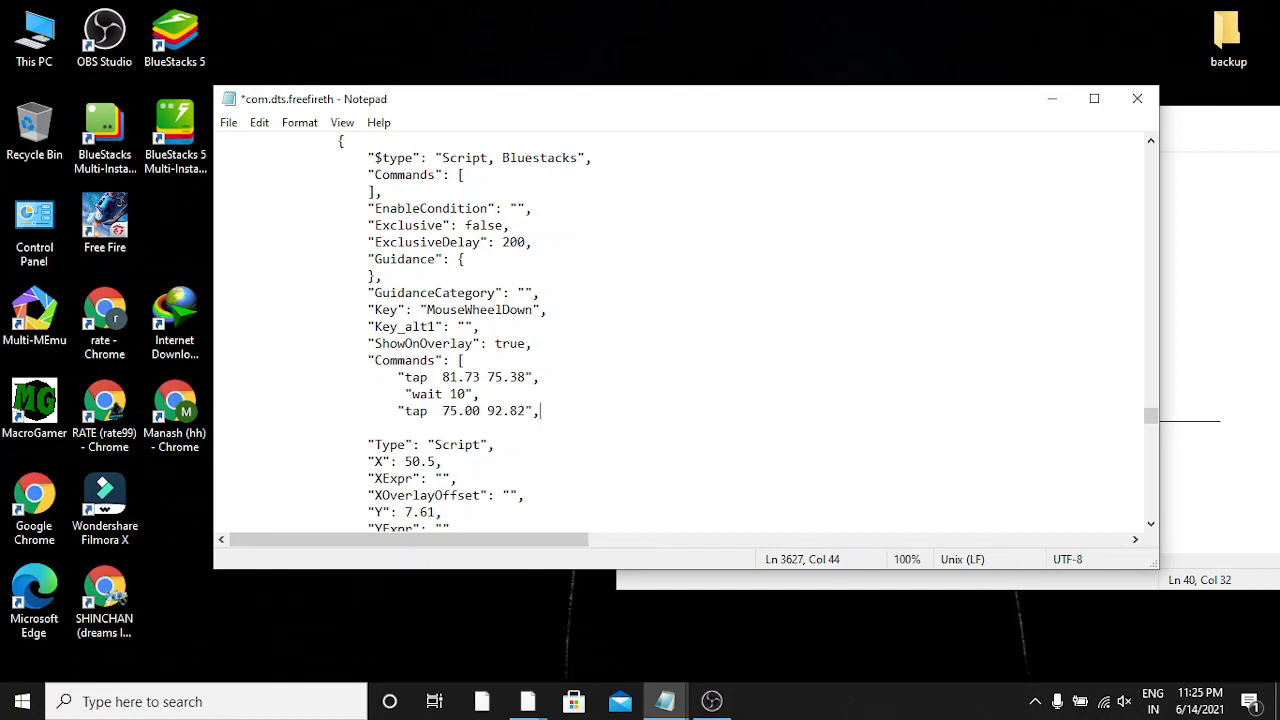
# Delete the coordinates from the second tap command and go to the first weapon entry in the key position list
pyautogui.moveTo(446, 416); pyautogui.dragTo(523, 416)
pyautogui.press('BackSpace')
pyautogui.click(1238, 334)
pyautogui.scroll(2, 877, 430)
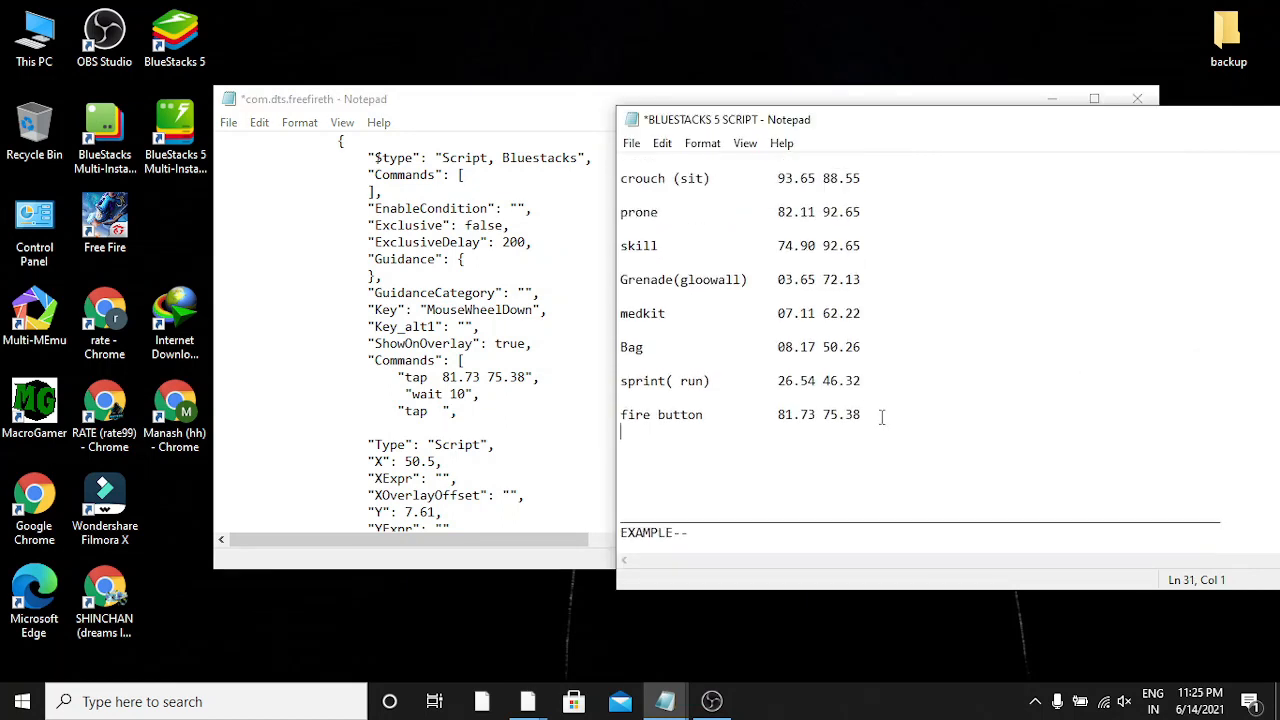
pyautogui.scroll(2, 620, 360)
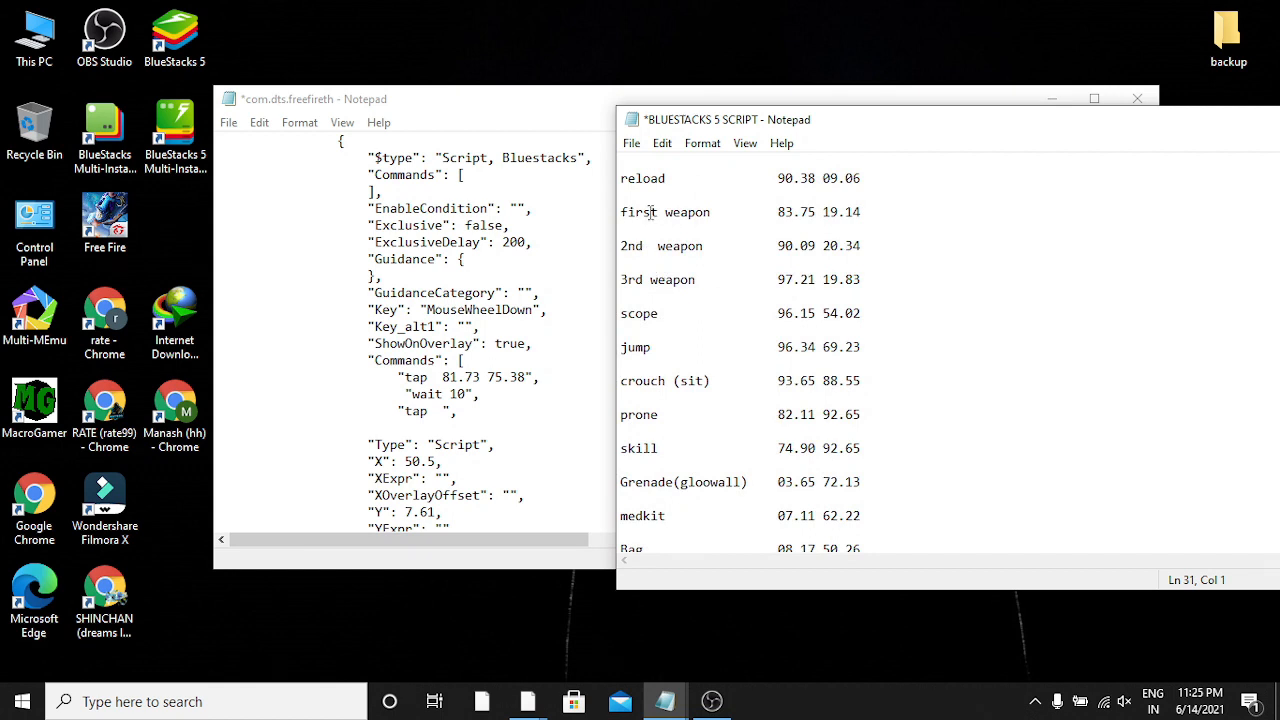
# Copy the first weapon's key position 83.75 19.14 into the empty second tap command
pyautogui.moveTo(779, 211); pyautogui.dragTo(861, 212)
pyautogui.moveTo(624, 212); pyautogui.dragTo(683, 212)
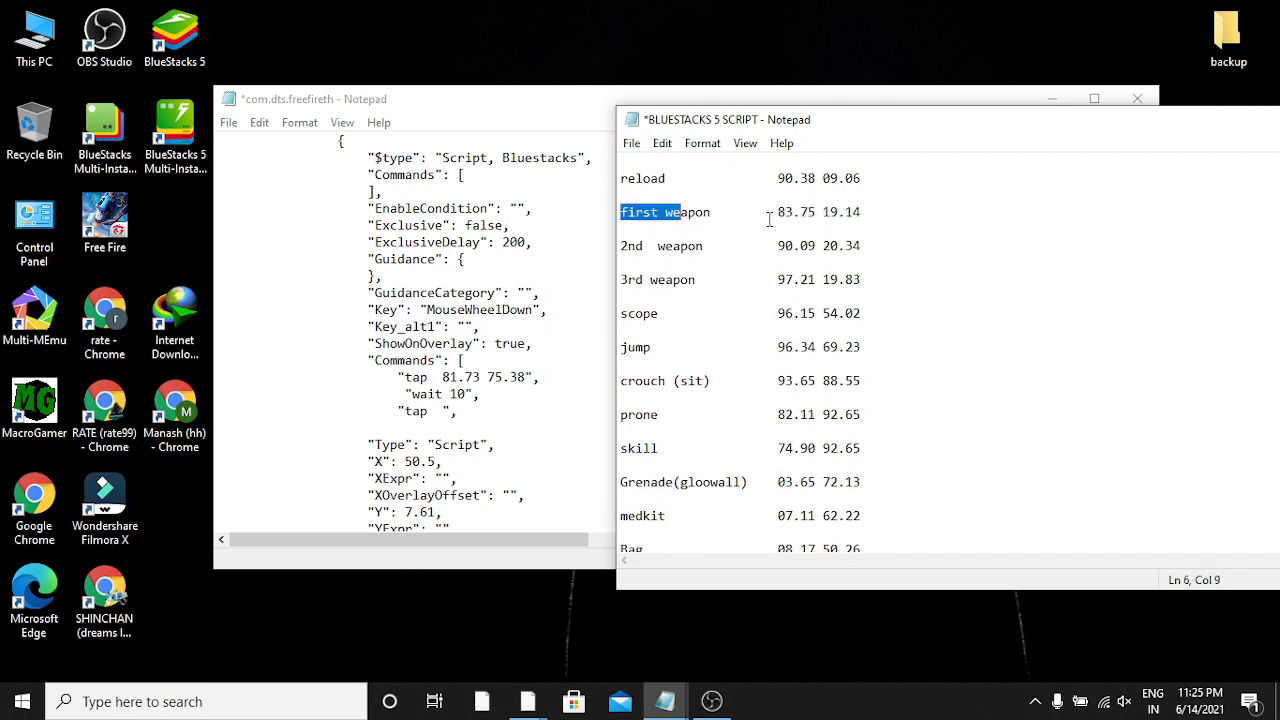
pyautogui.moveTo(774, 212); pyautogui.dragTo(860, 212)
pyautogui.scroll(1, 828, 218)
pyautogui.rightClick(828, 218)
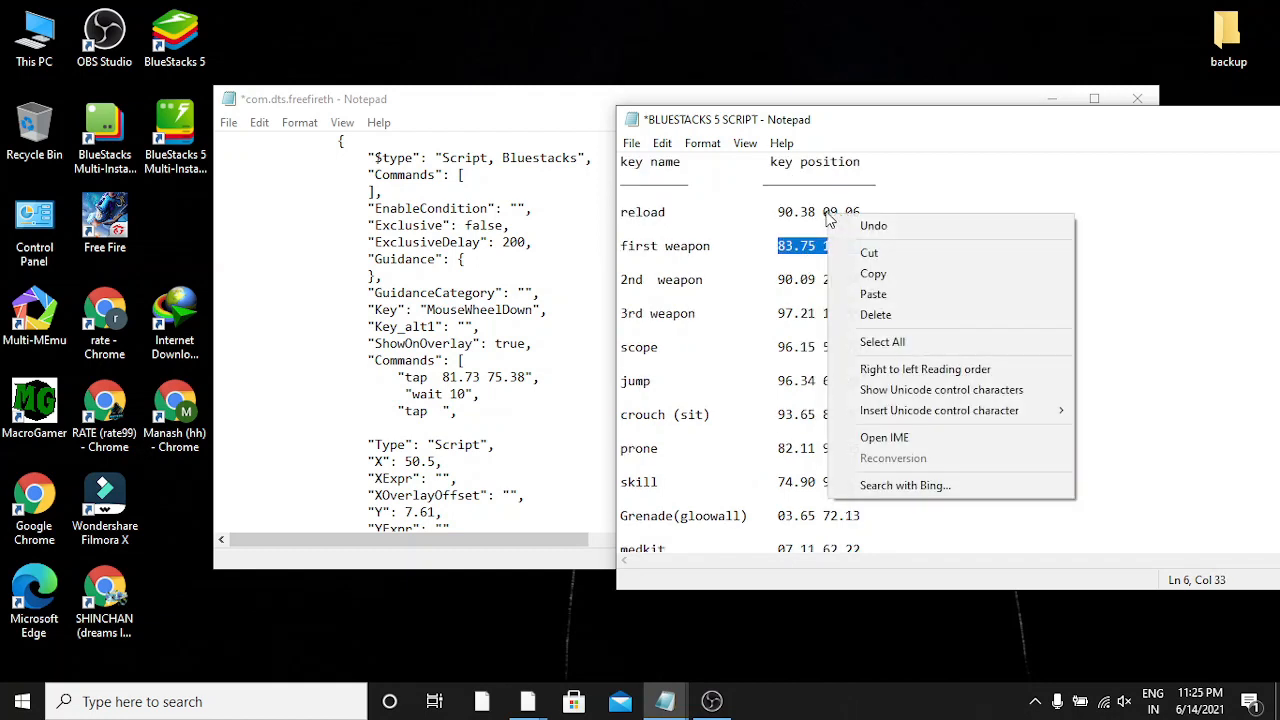
pyautogui.click(780, 247)
pyautogui.rightClick(779, 249)
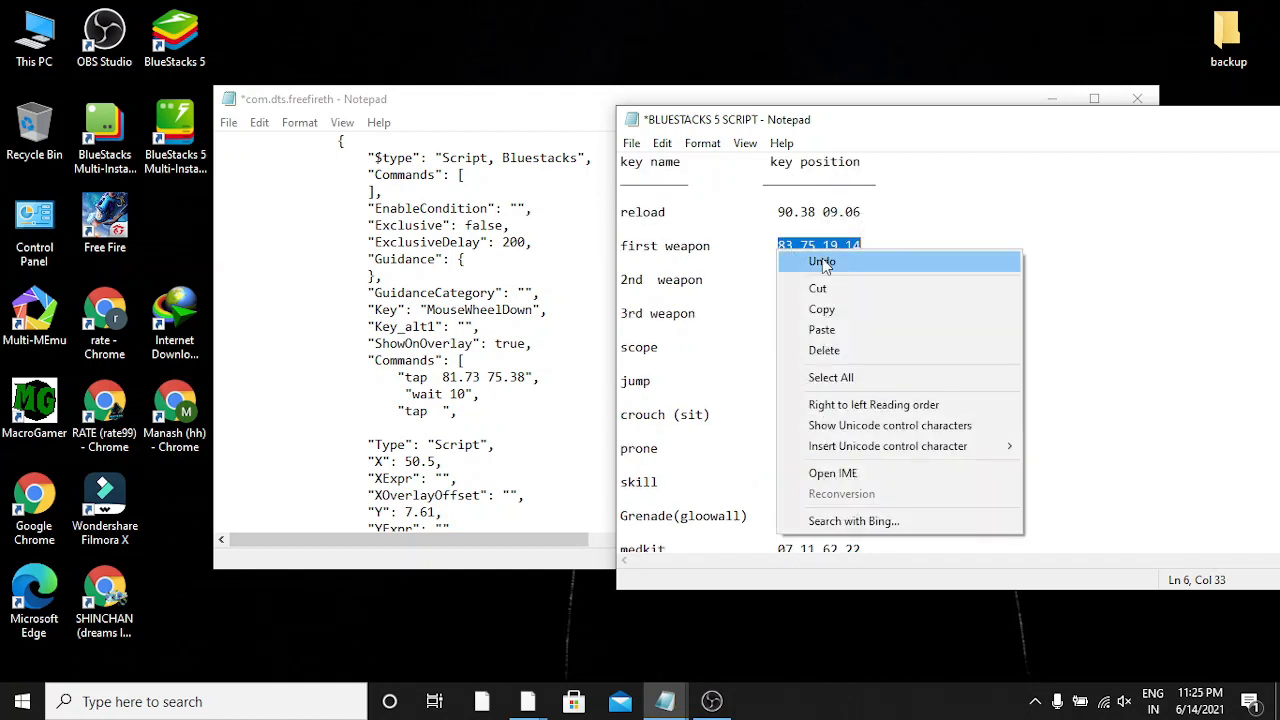
pyautogui.click(821, 309)
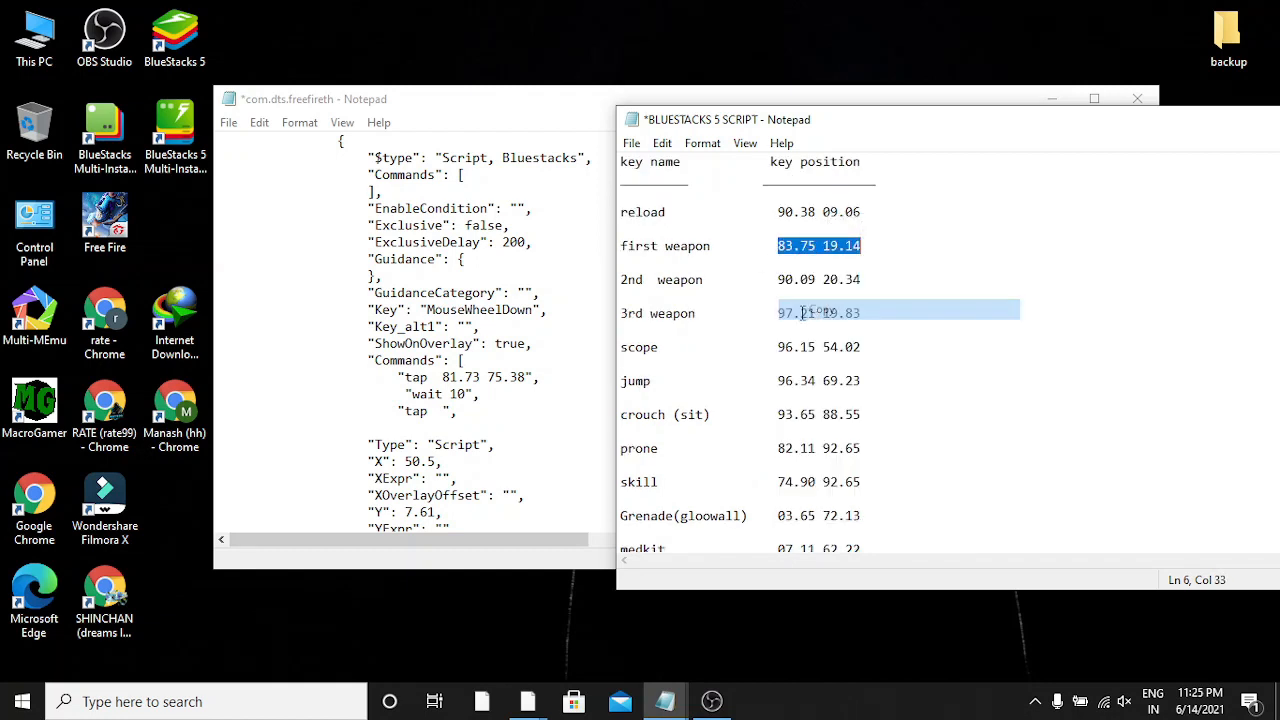
pyautogui.click(452, 413)
pyautogui.hotkey('ctrl', 'v')
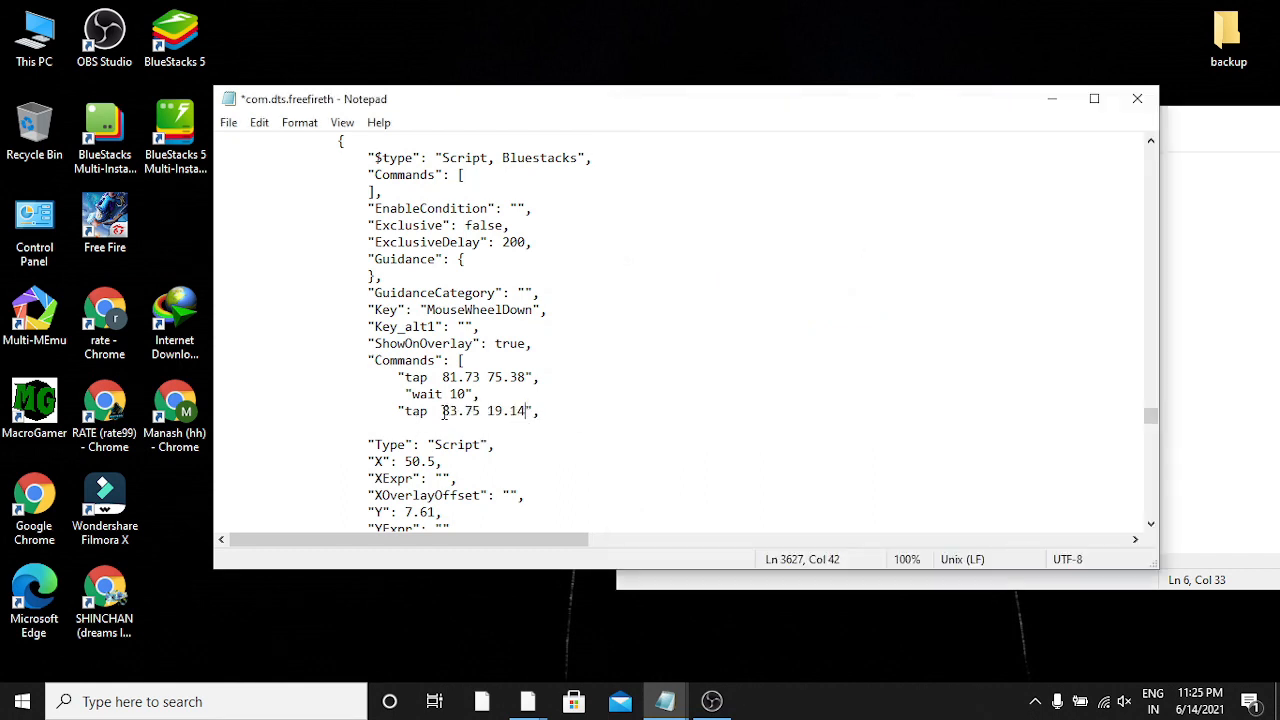
pyautogui.moveTo(443, 413); pyautogui.dragTo(553, 412)
pyautogui.click(553, 412)
pyautogui.moveTo(442, 377); pyautogui.dragTo(562, 384)
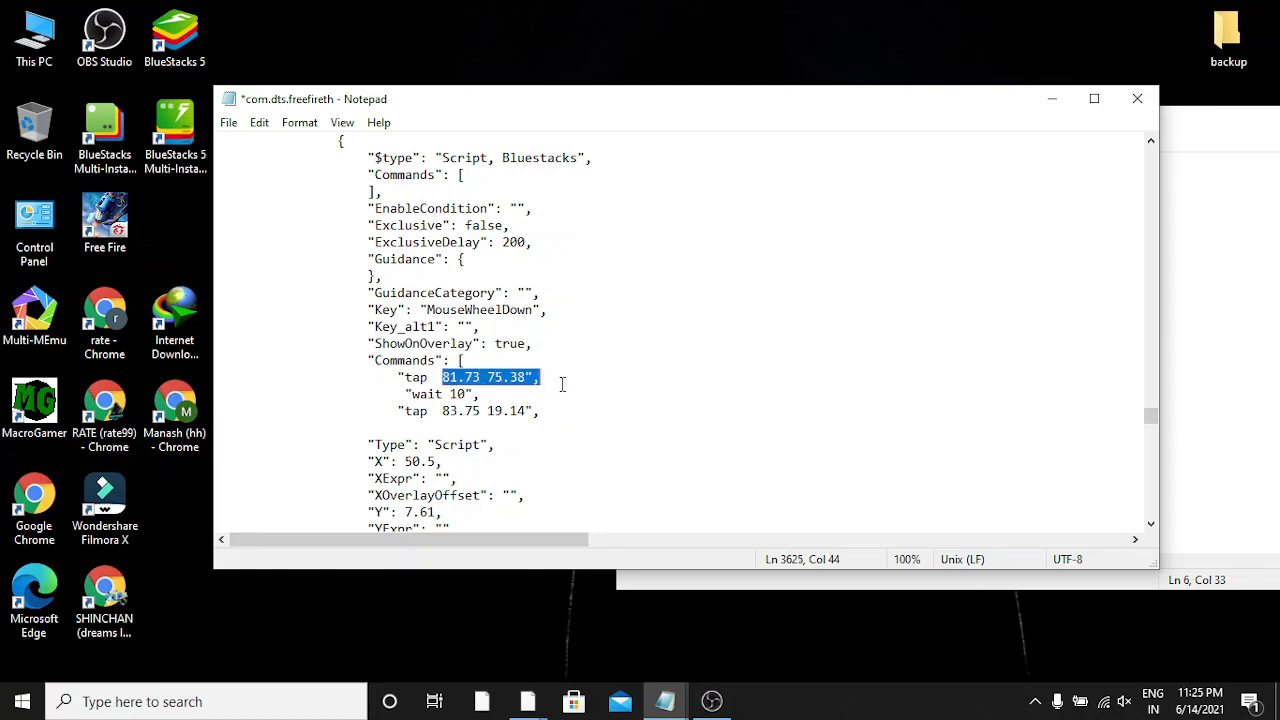
pyautogui.click(562, 384)
# Replace the script control's MouseWheelDown key with a capital "X"
pyautogui.scroll(3, 589, 437)
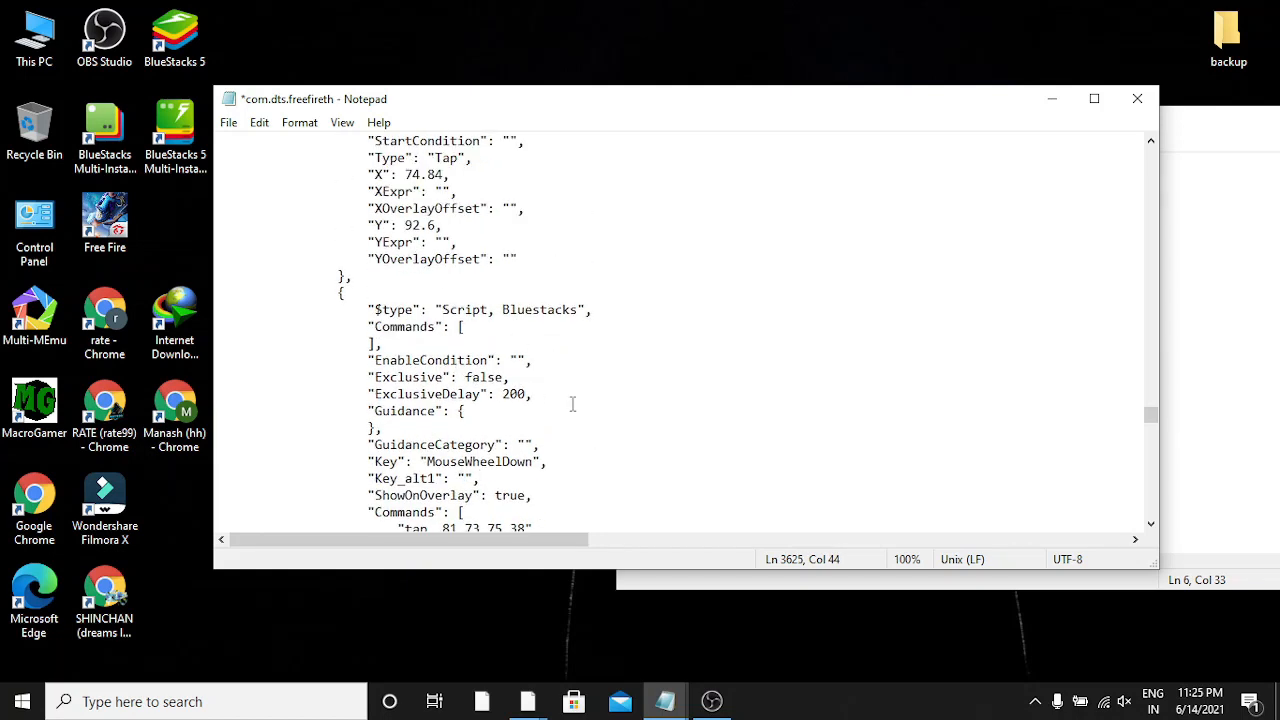
pyautogui.scroll(-1, 573, 404)
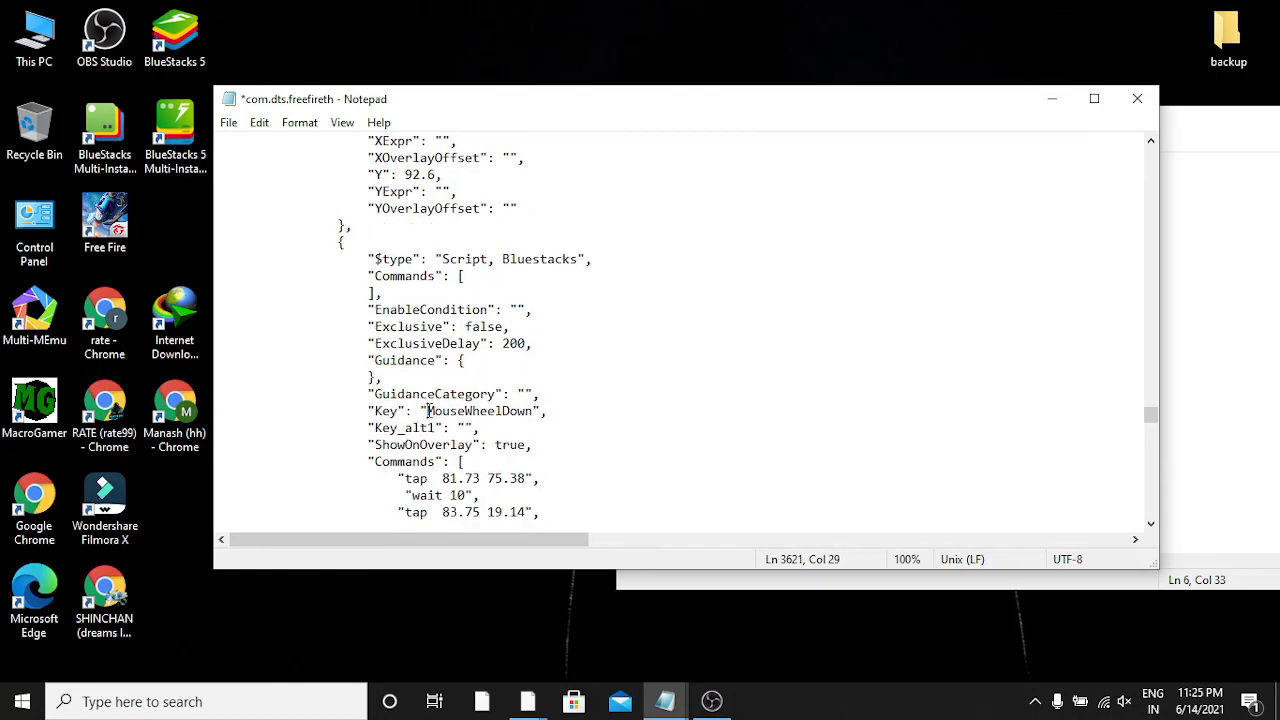
pyautogui.moveTo(426, 411); pyautogui.dragTo(532, 411)
pyautogui.click(458, 411)
pyautogui.moveTo(426, 411); pyautogui.dragTo(537, 410)
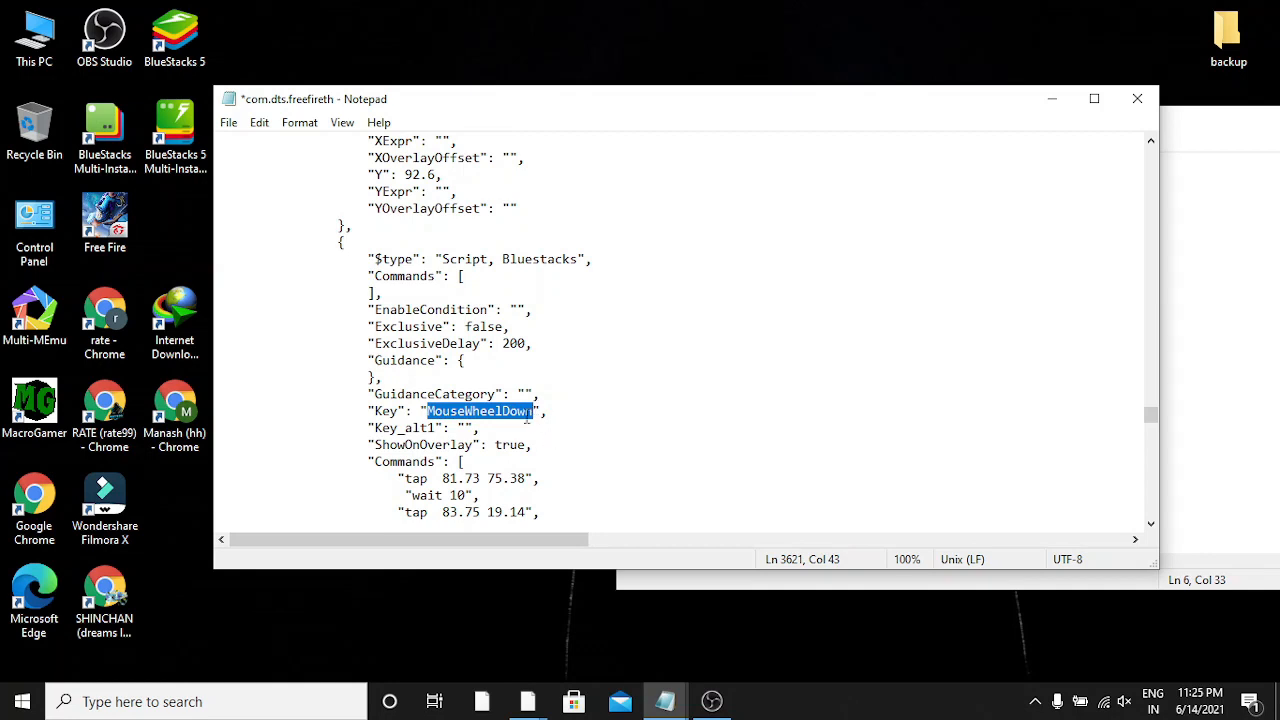
pyautogui.write('x')
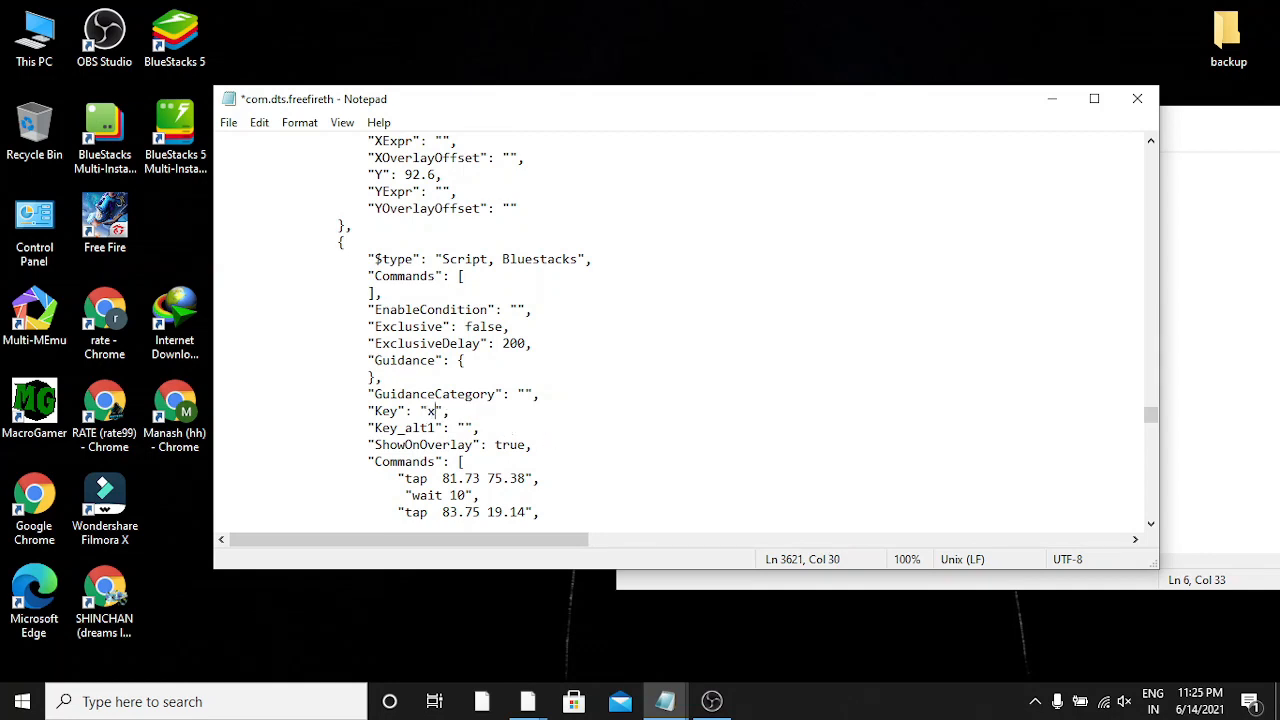
pyautogui.press('BackSpace')
pyautogui.write('X')
# Check the script's command lines, save the com.dts.freefireth file and close it
pyautogui.click(560, 443)
pyautogui.scroll(-3, 563, 440)
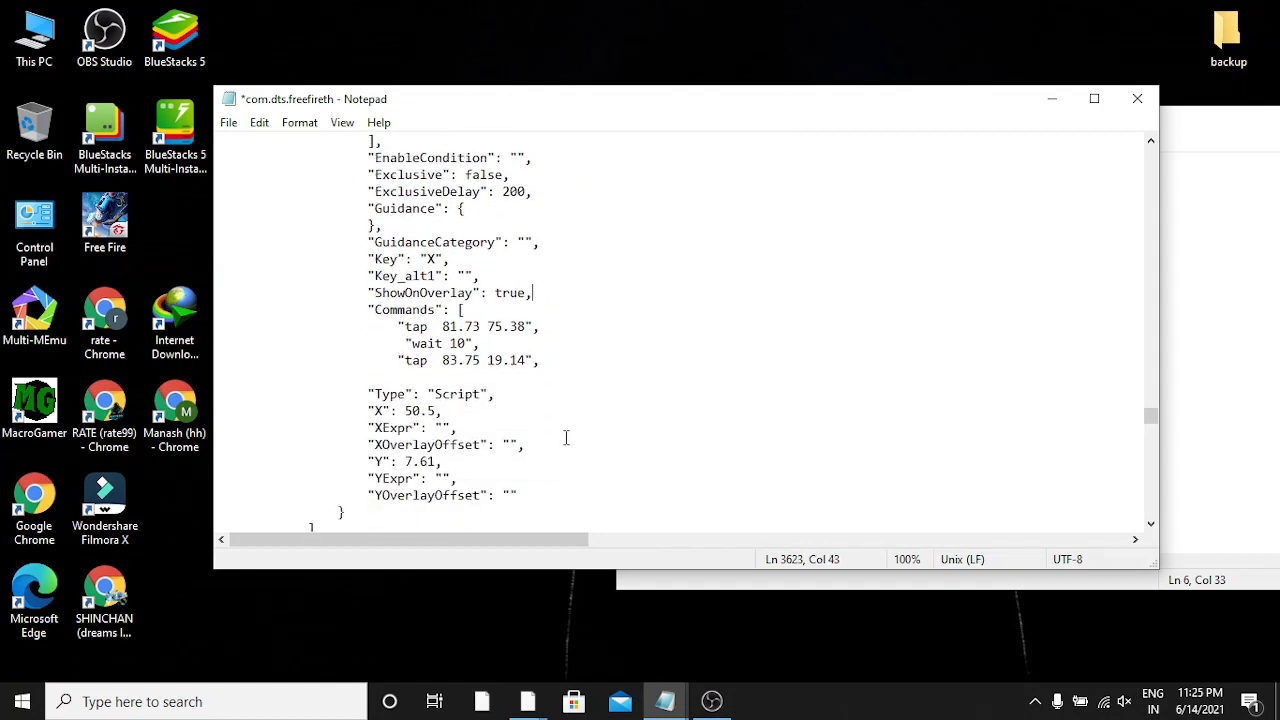
pyautogui.scroll(1, 530, 433)
pyautogui.moveTo(398, 378); pyautogui.dragTo(577, 409)
pyautogui.click(577, 409)
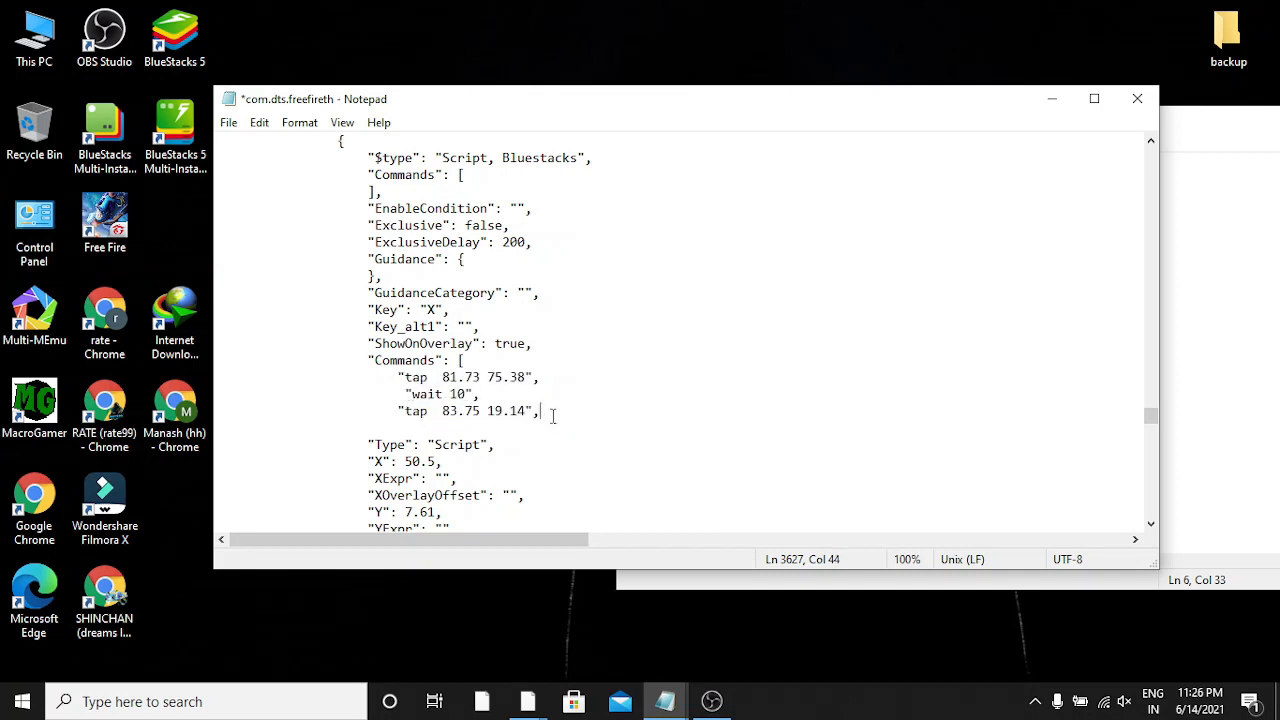
pyautogui.click(228, 122)
pyautogui.click(264, 205)
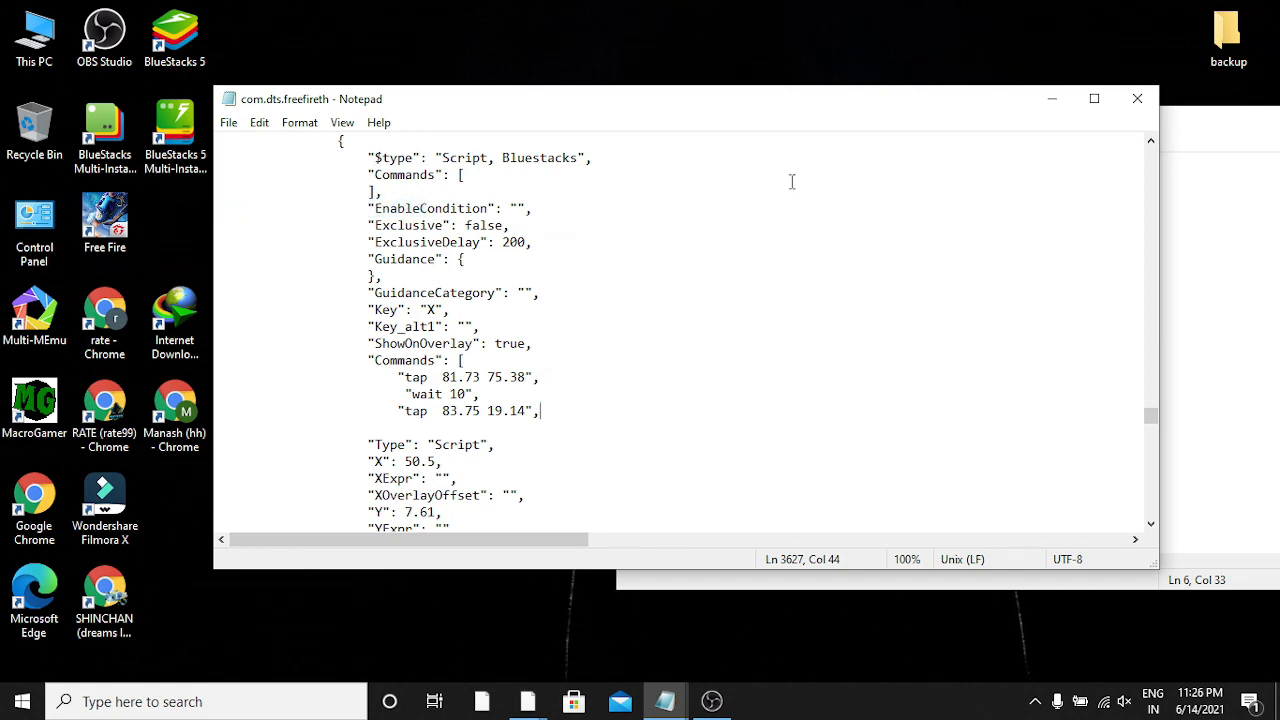
pyautogui.click(1137, 98)
# Close the BLUESTACKS 5 SCRIPT file without saving its changes and refresh the desktop
pyautogui.moveTo(1060, 118); pyautogui.dragTo(884, 72)
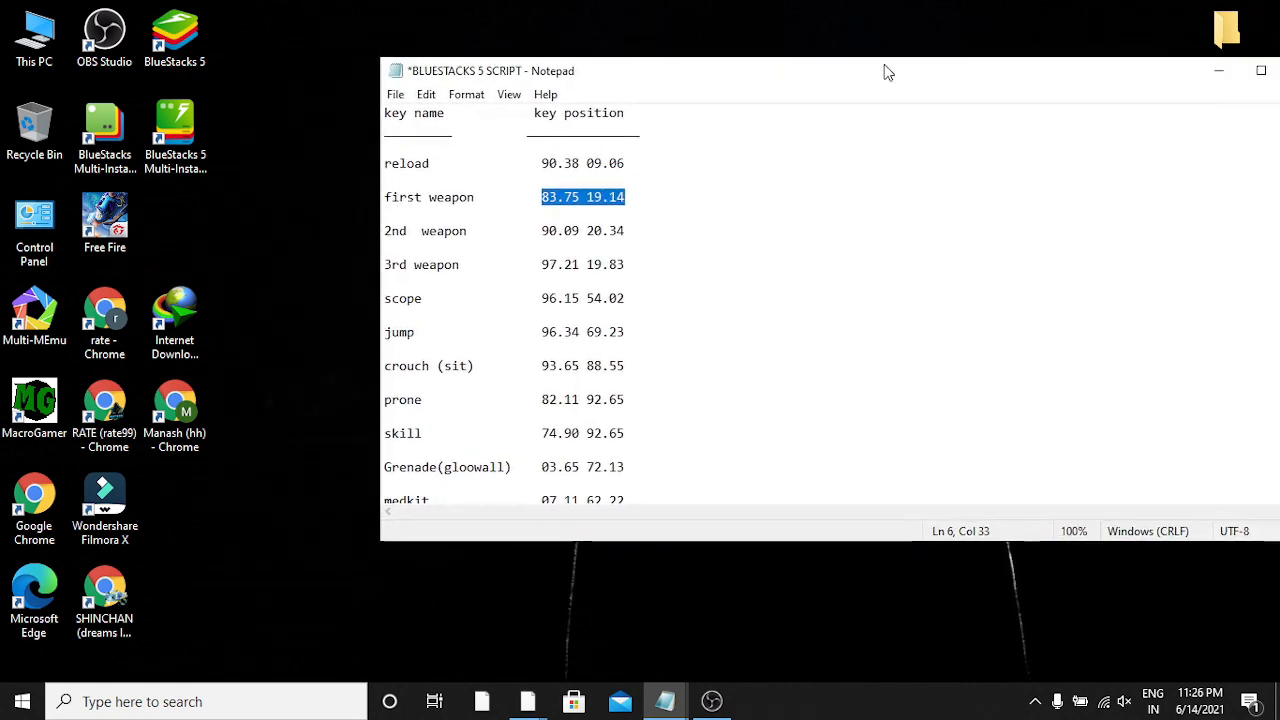
pyautogui.moveTo(1103, 74); pyautogui.dragTo(931, 68)
pyautogui.click(1132, 64)
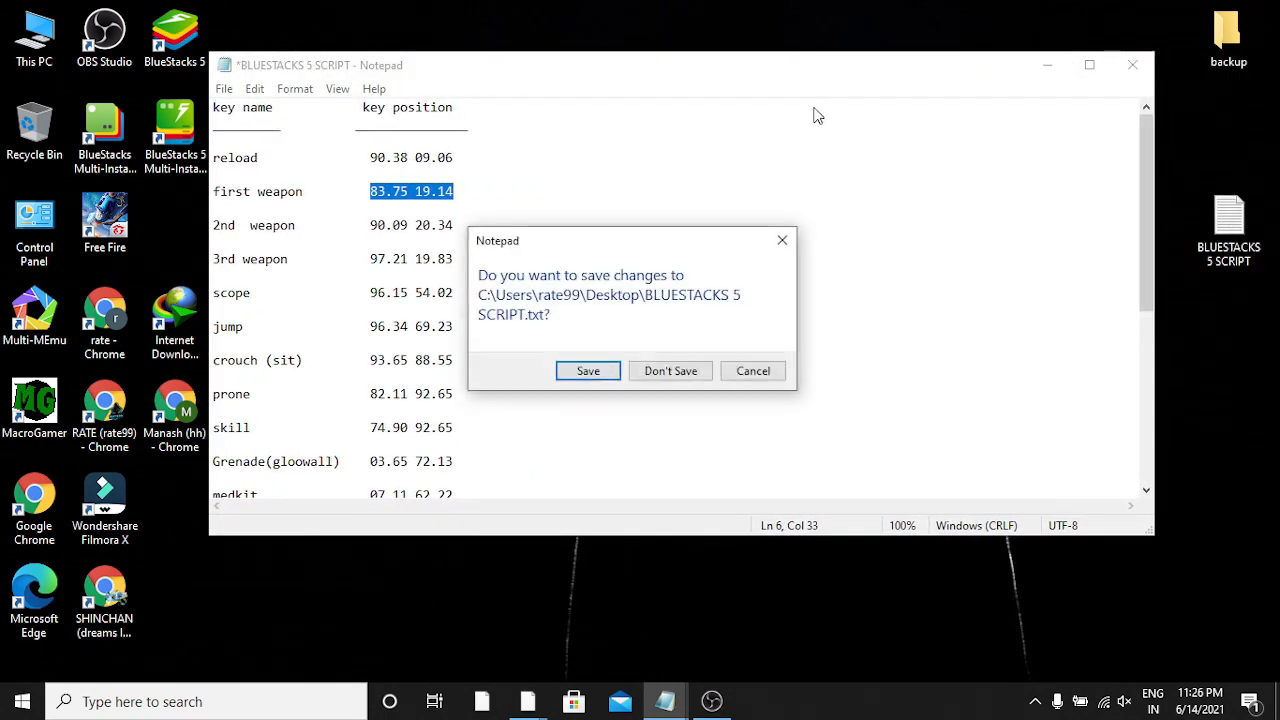
pyautogui.click(684, 376)
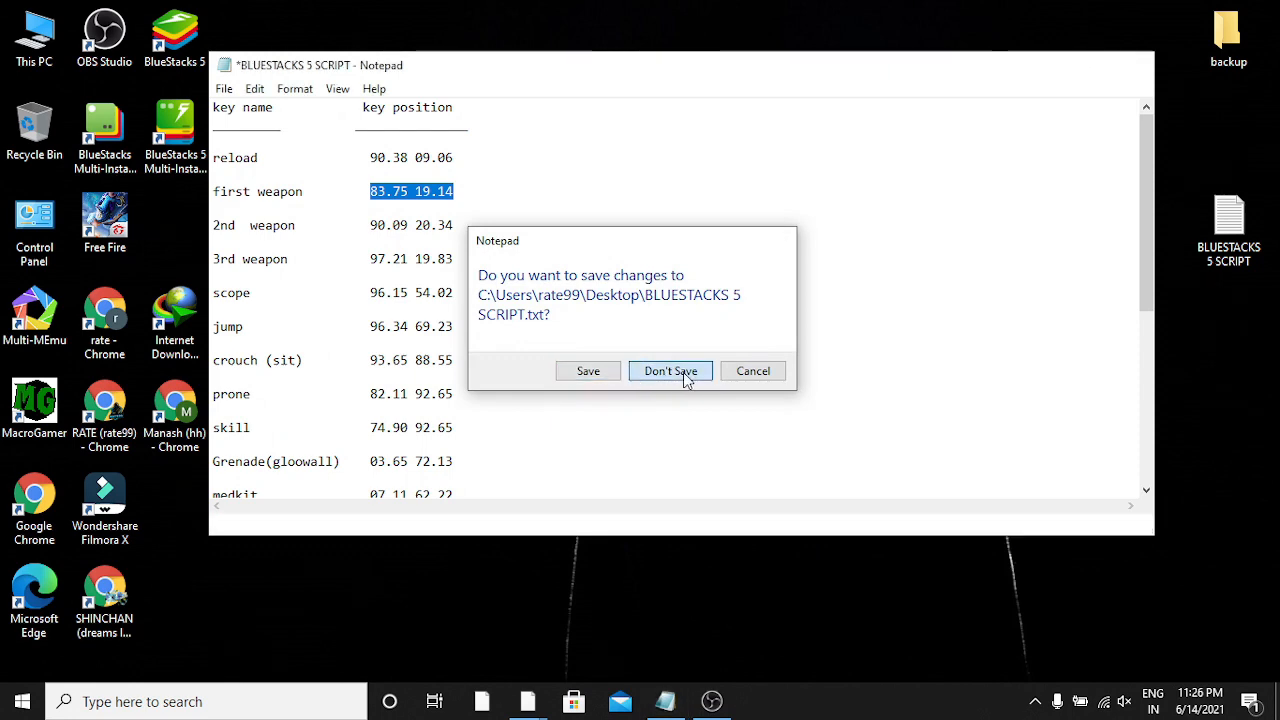
pyautogui.rightClick(714, 147)
pyautogui.click(735, 203)
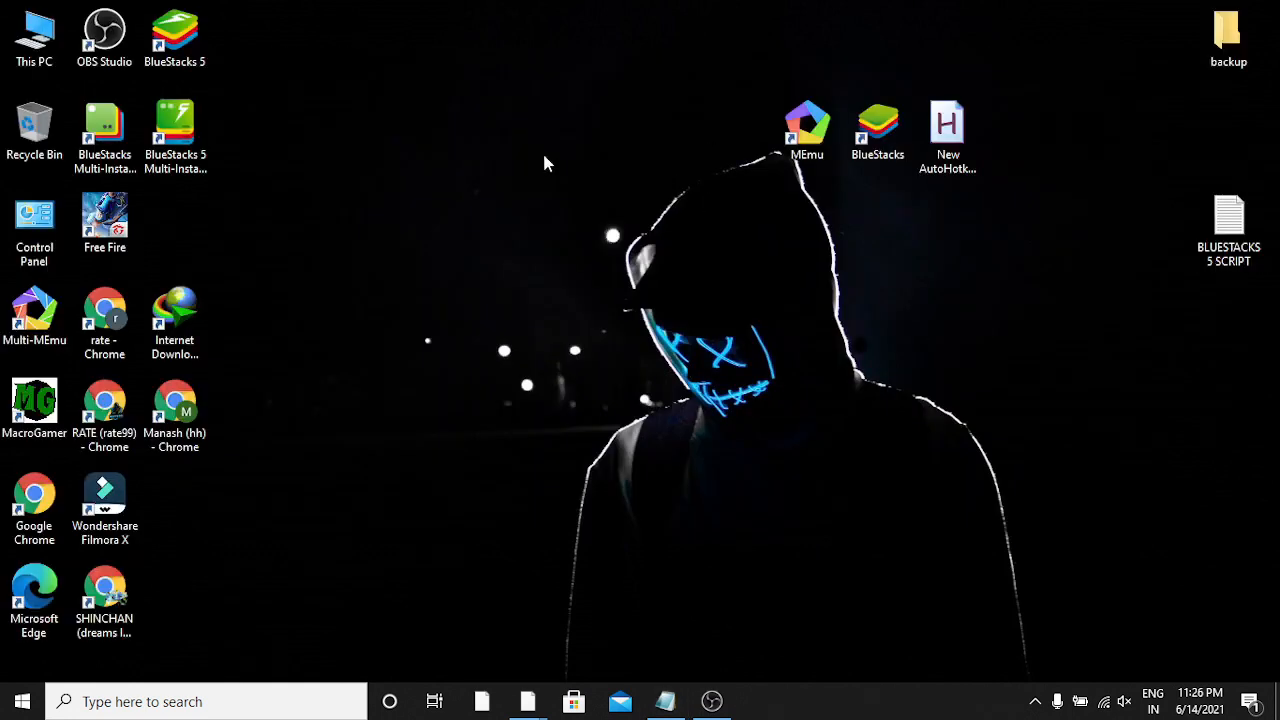
# Launch BlueStacks 5 and show the Free Fire training ground in full screen with its key overlay
pyautogui.doubleClick(175, 38)
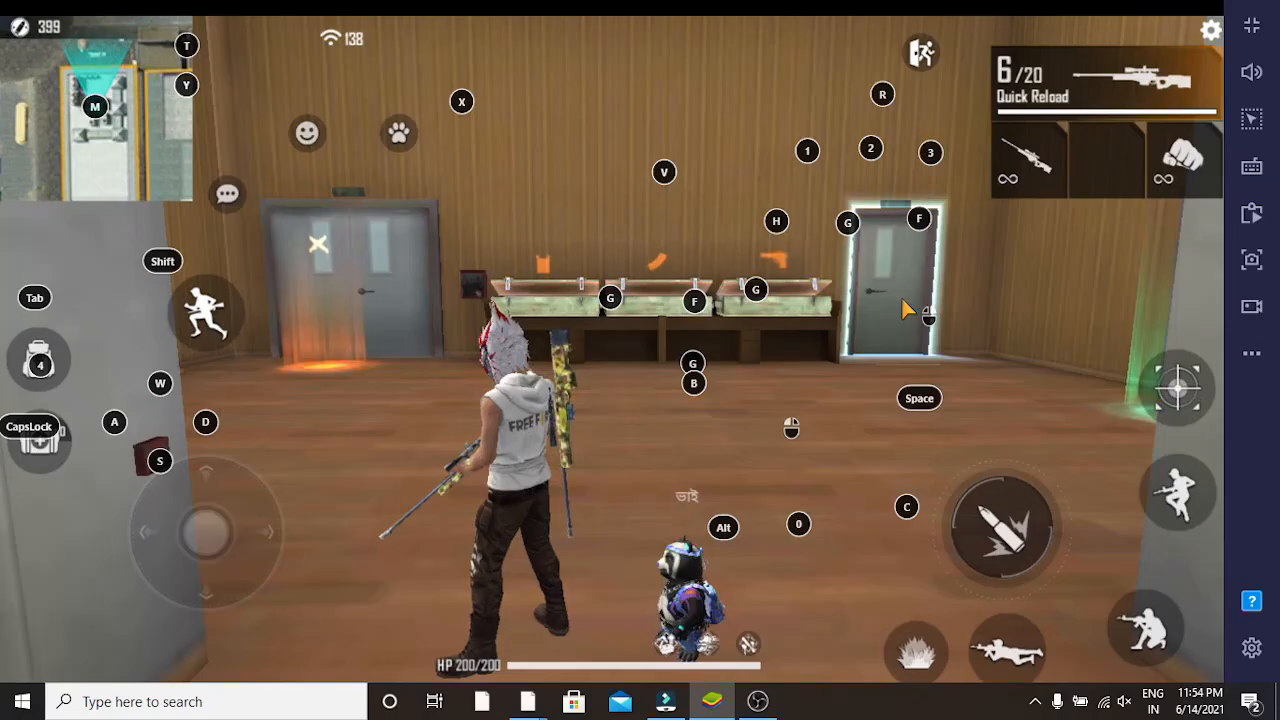
pyautogui.press('F11')
pyautogui.press('F1')
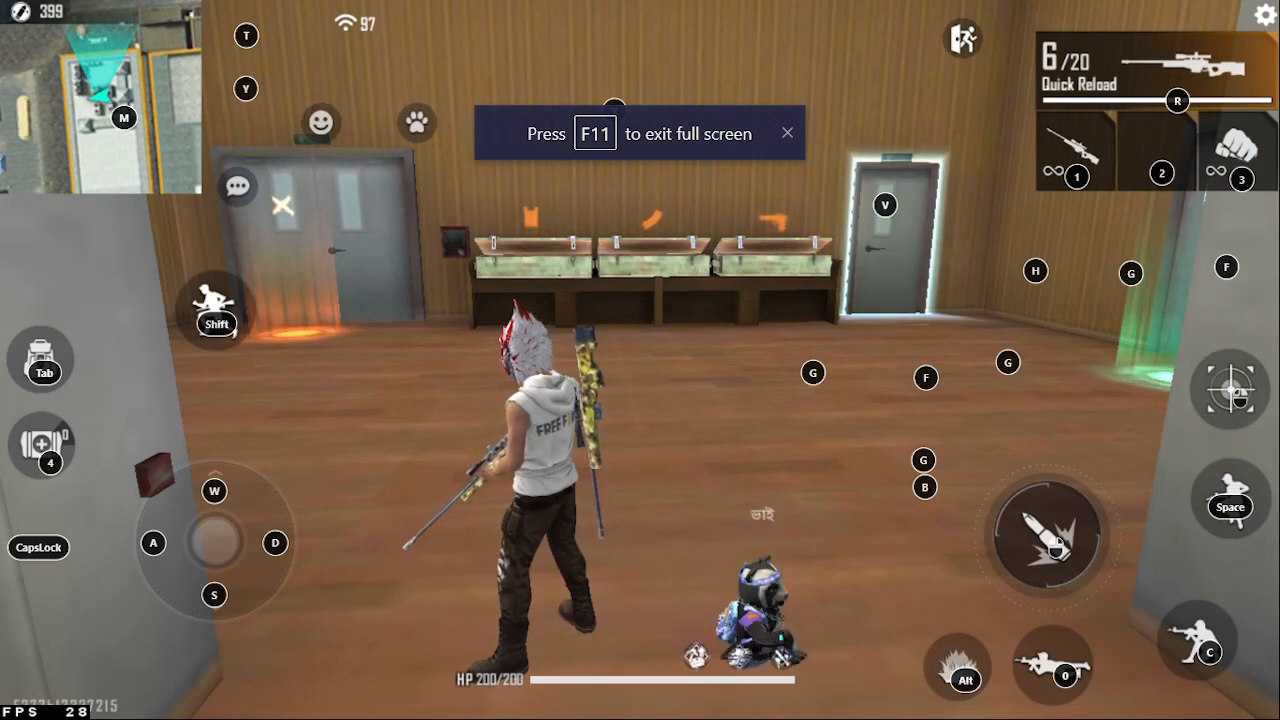
pyautogui.press('F1')
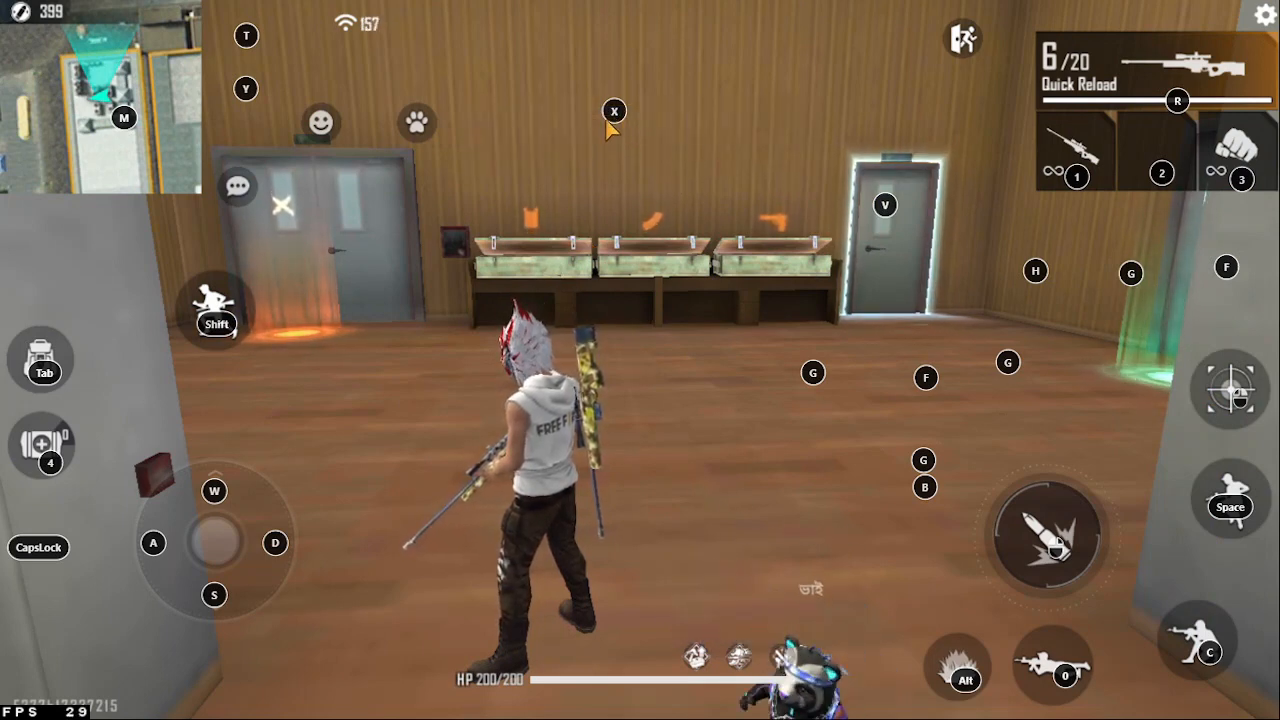
pyautogui.press('F1')
# Face the target dummy in the shooting range, fire a scoped sniper shot and select the first weapon
pyautogui.press('w')
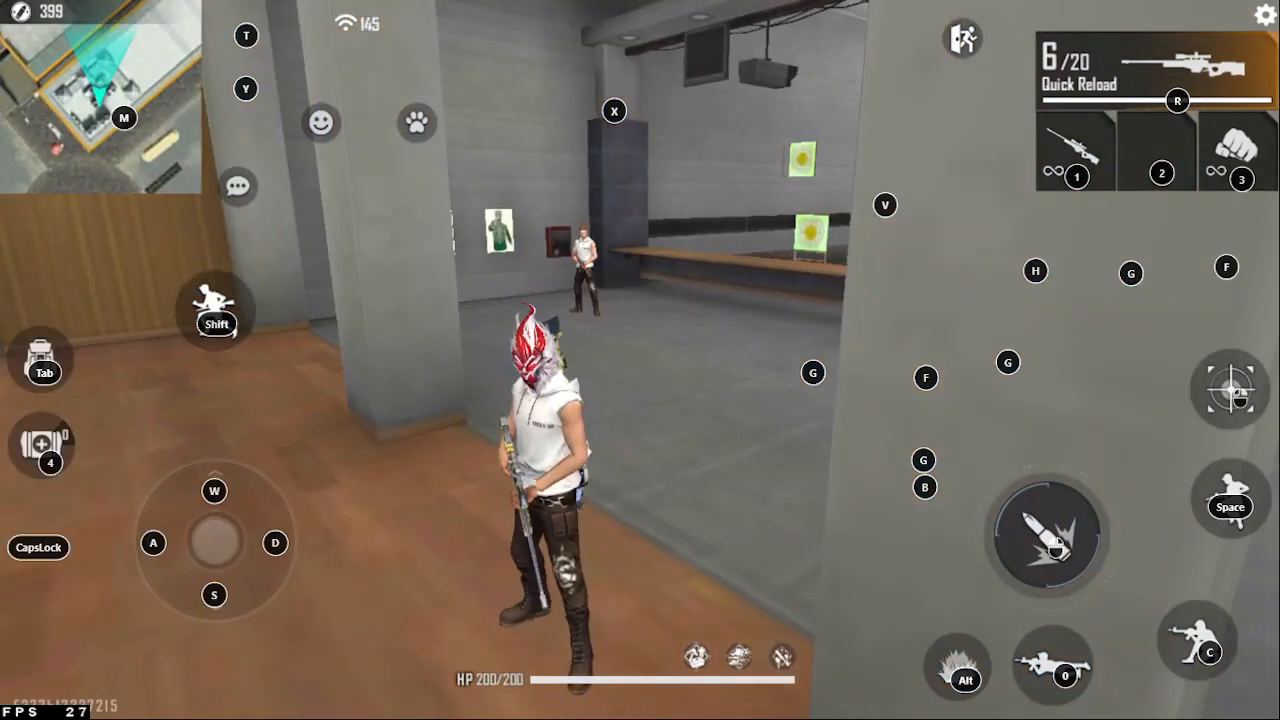
pyautogui.rightClick(640, 360)
pyautogui.click(640, 360)
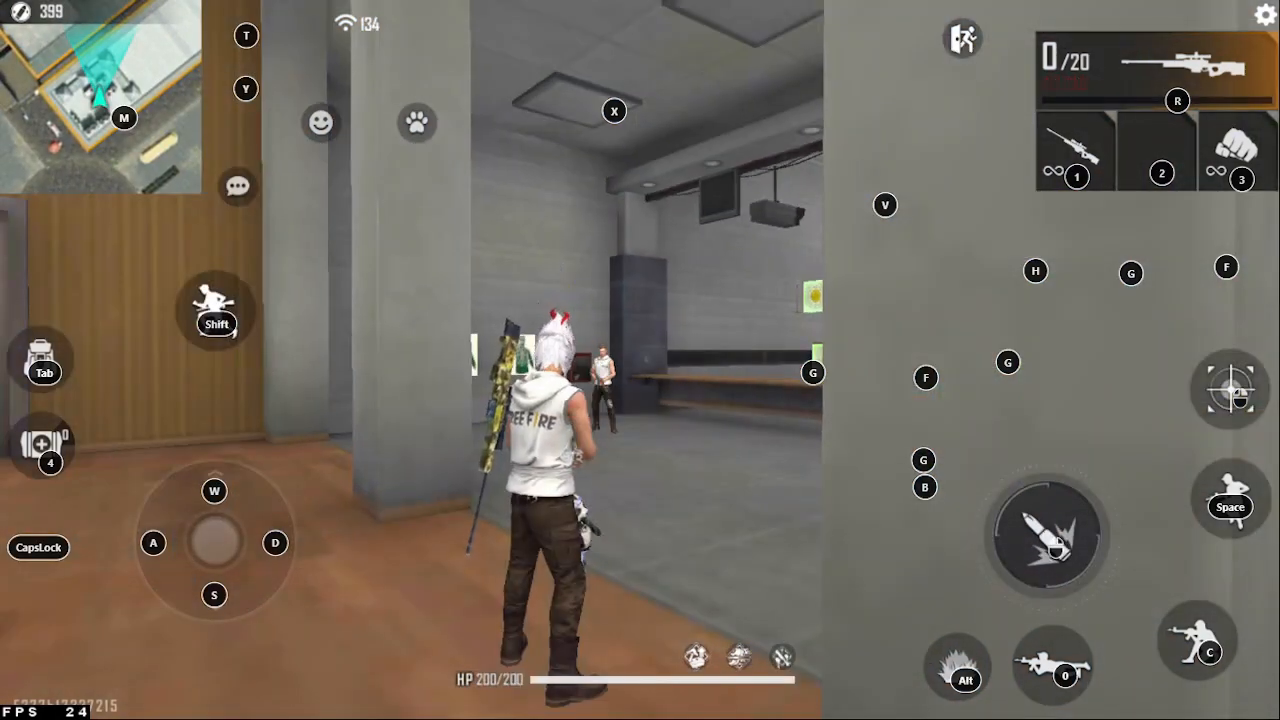
pyautogui.press('a')
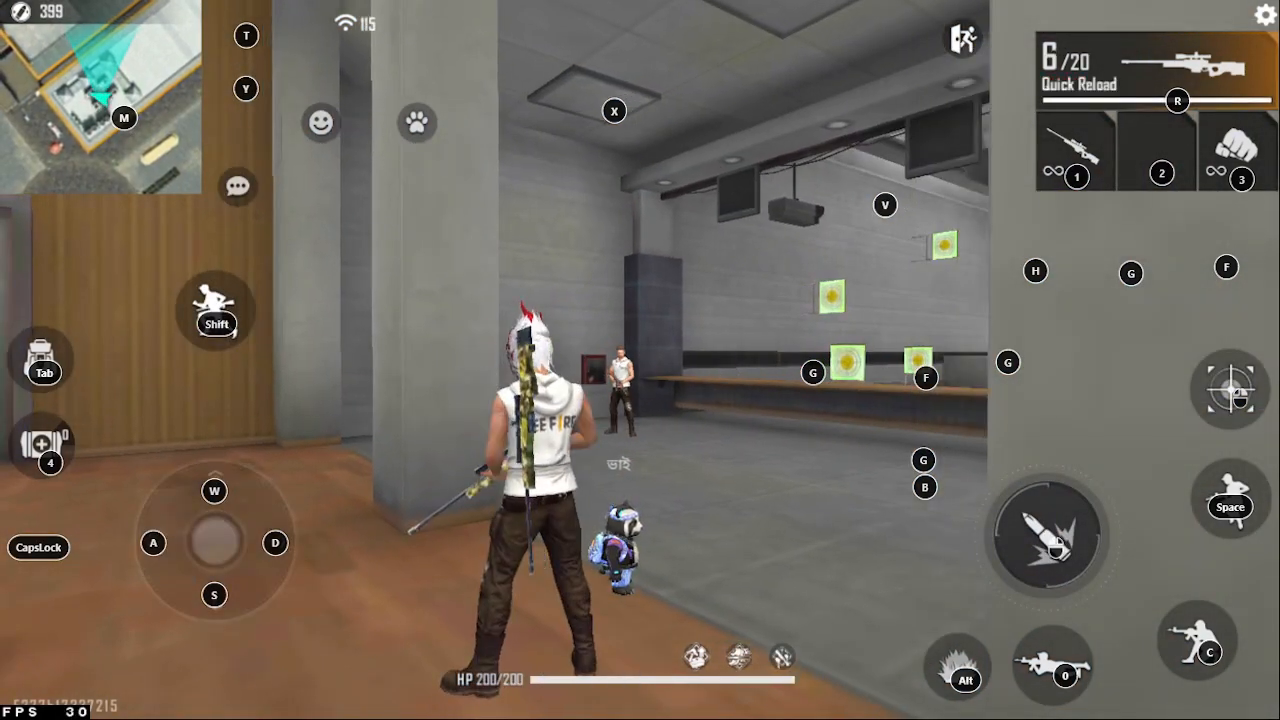
pyautogui.press('1')
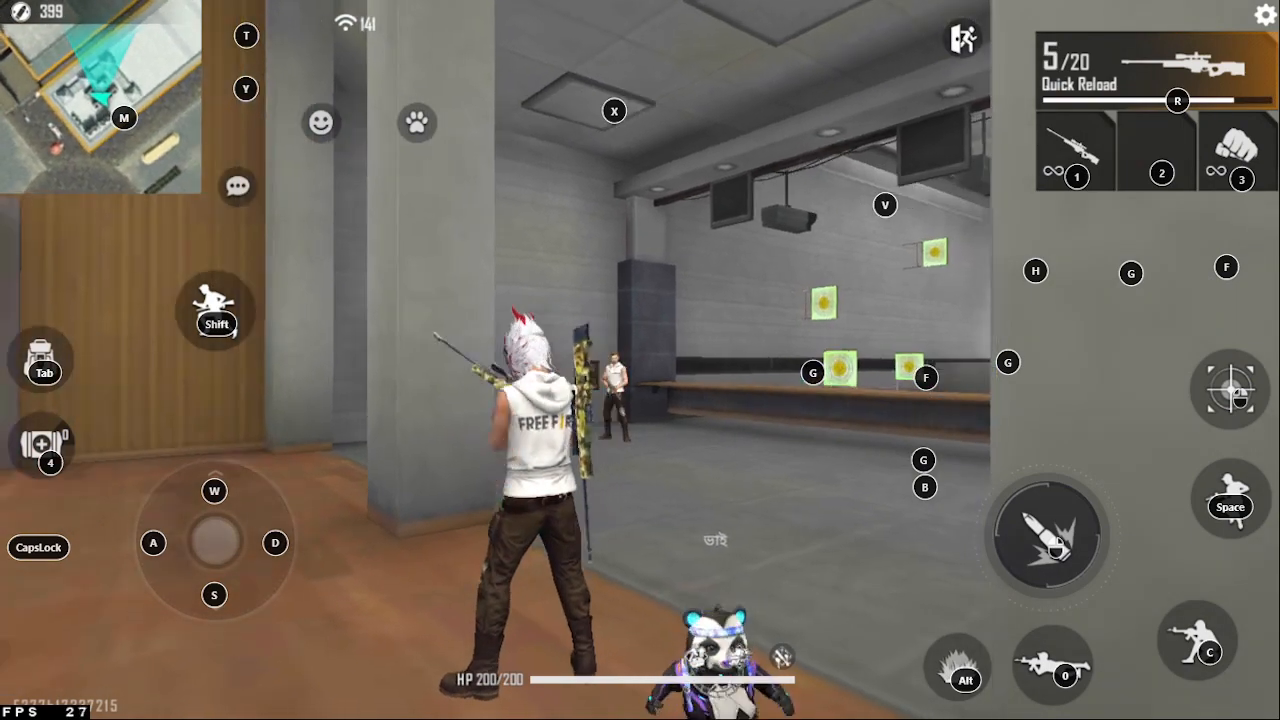
# Scope in and fire at the target dummy repeatedly to test the quick weapon switching
pyautogui.rightClick(640, 360)
pyautogui.click(640, 360)
pyautogui.rightClick(640, 360)
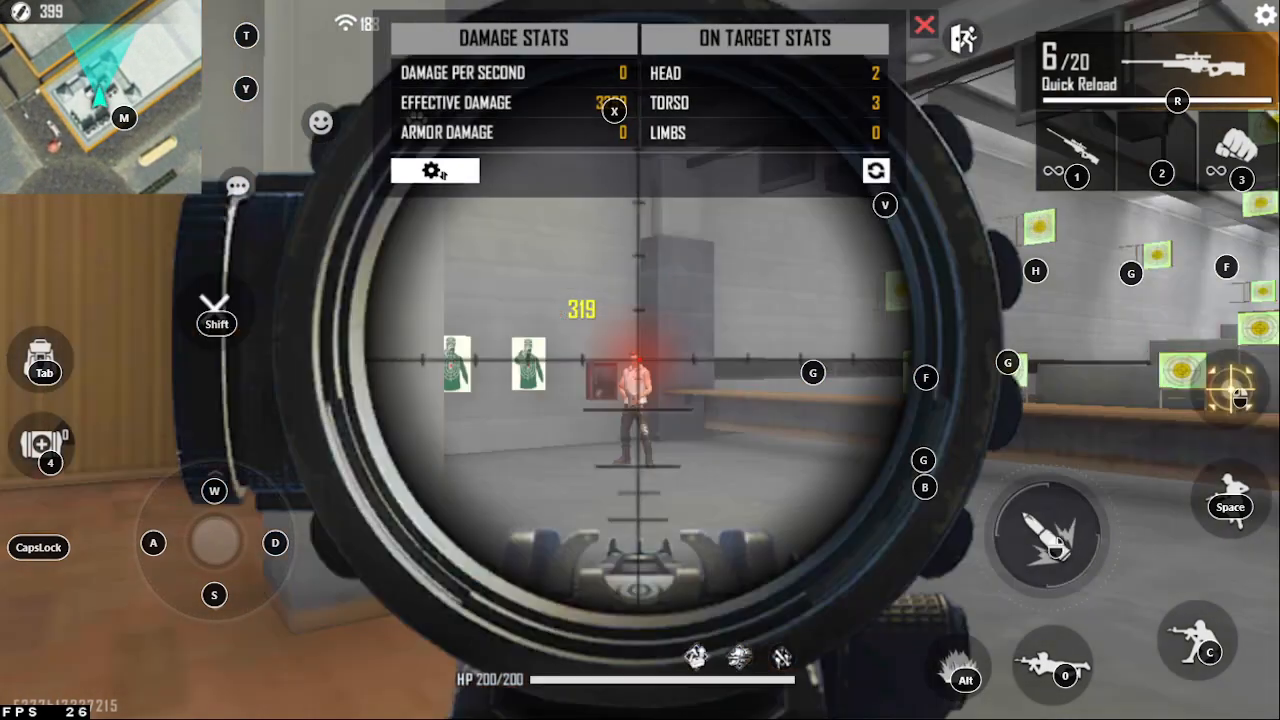
pyautogui.click(640, 360)
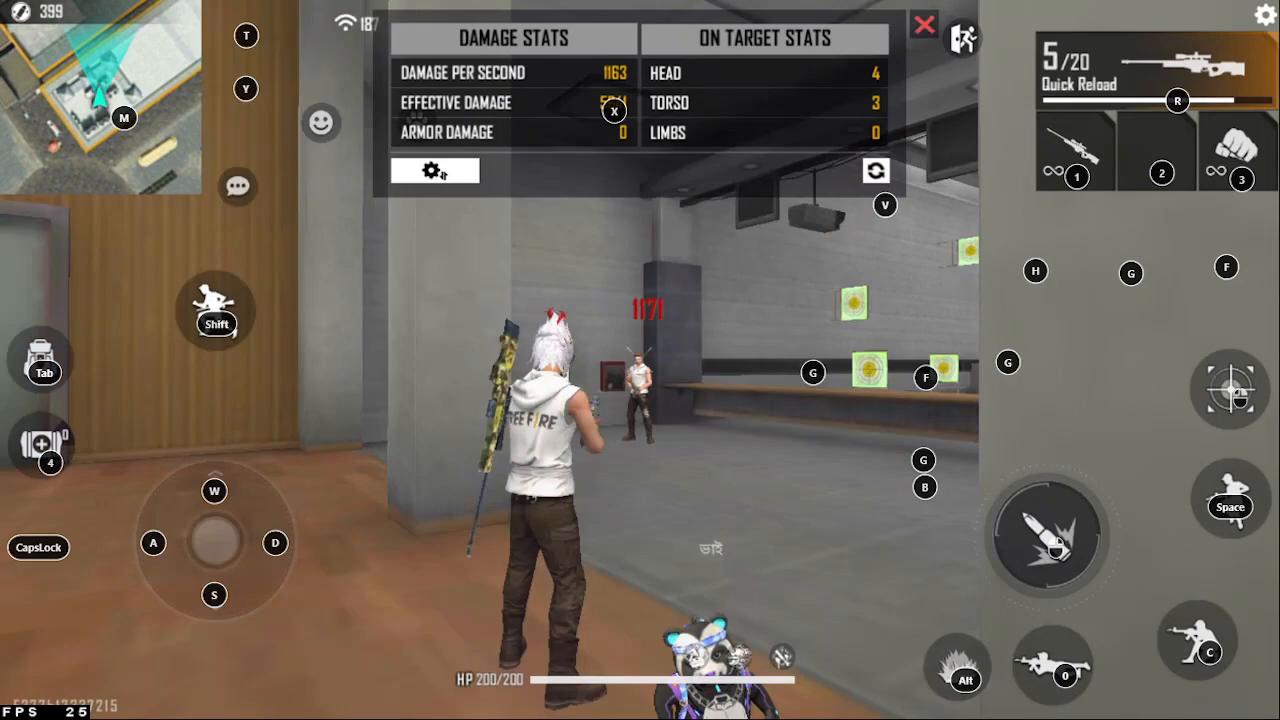
pyautogui.rightClick(640, 360)
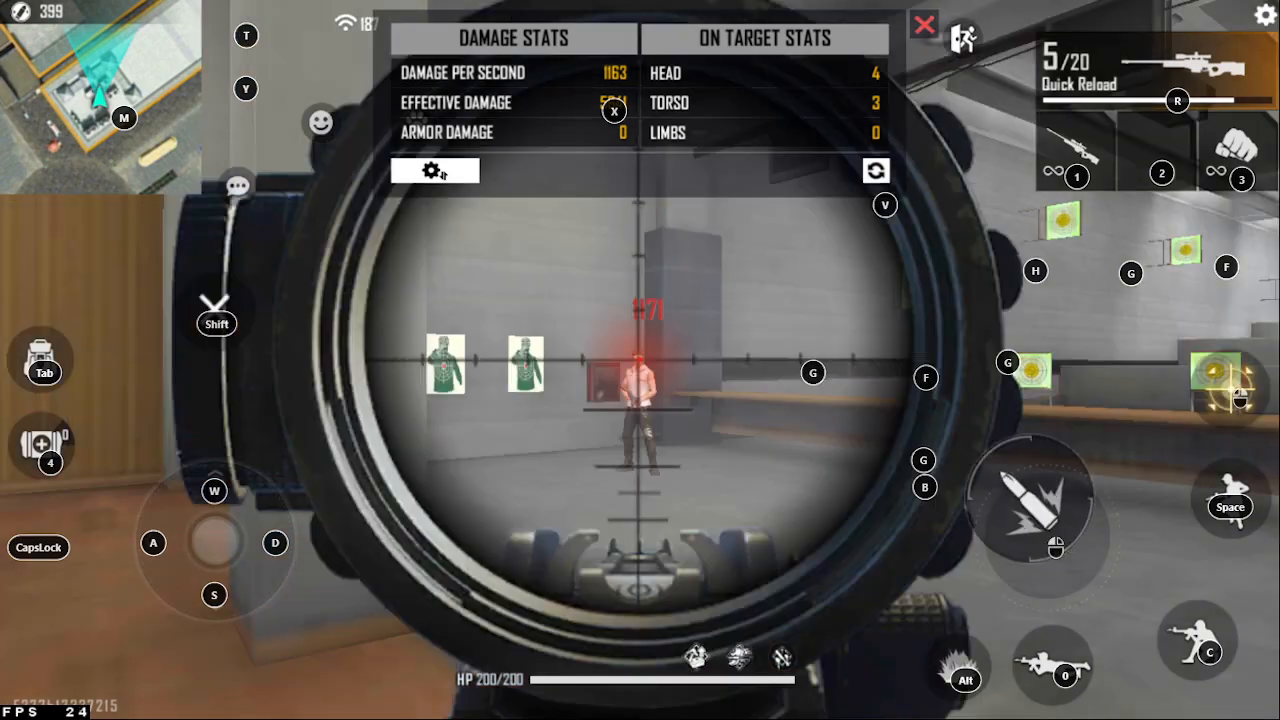
pyautogui.click(640, 360)
pyautogui.rightClick(640, 360)
pyautogui.click(640, 360)
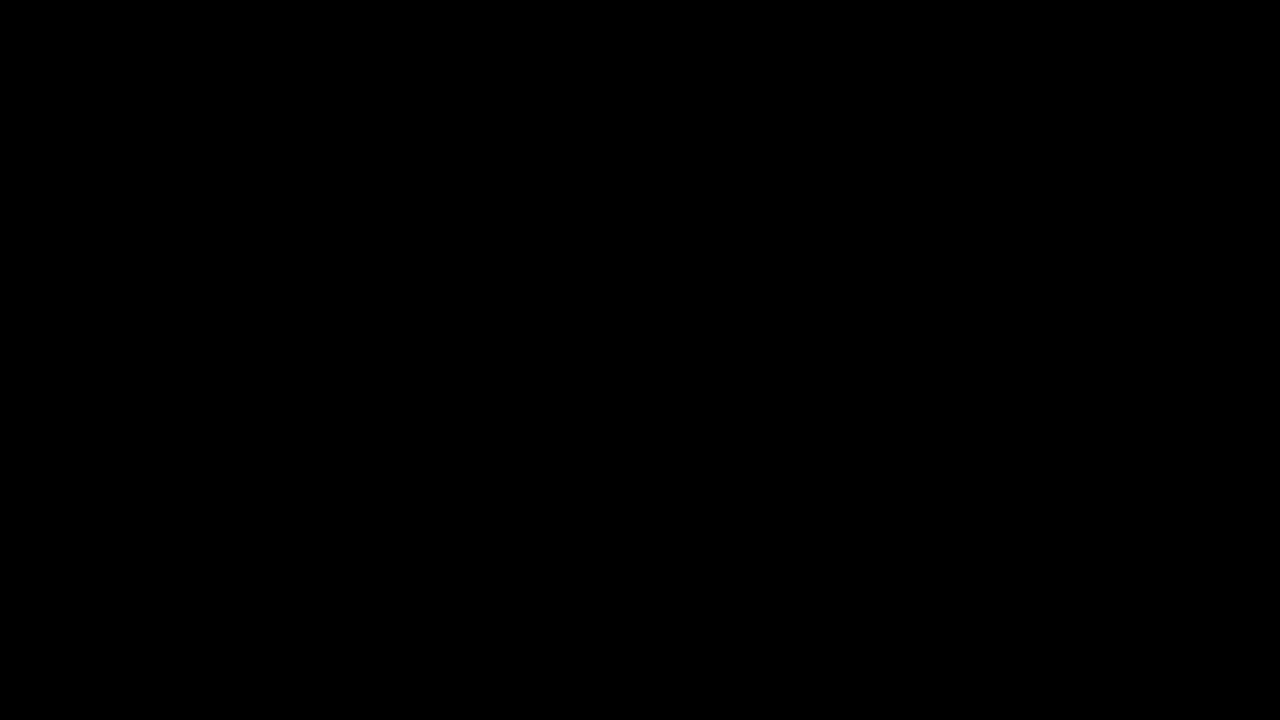